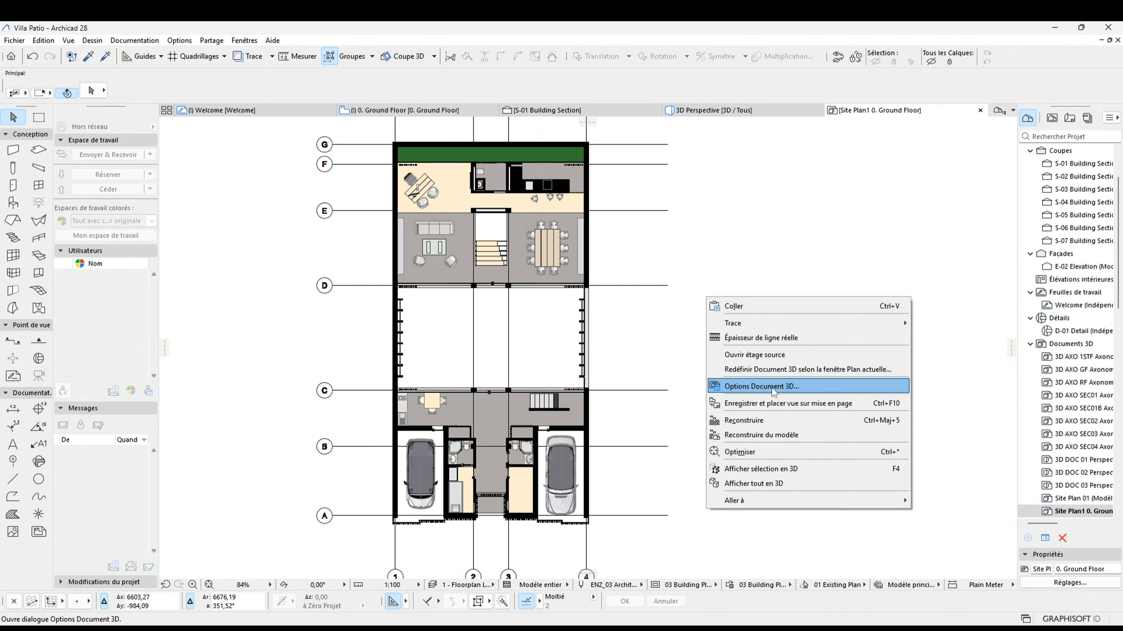
Open the 0. Ground Floor plan and select the sand slab in the courtyard between axes C and D
{"action": "left_click", "coordinate": [677, 383]}
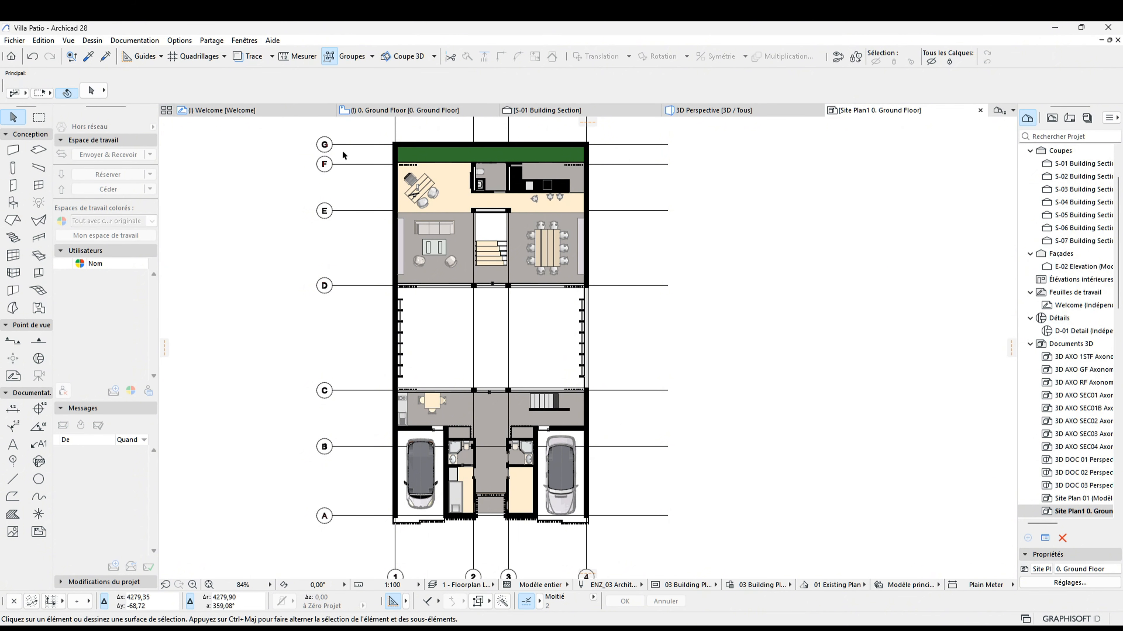
{"action": "left_click", "coordinate": [404, 111]}
{"action": "scroll", "coordinate": [499, 319], "scroll_direction": "up", "scroll_amount": 2}
{"action": "left_click", "coordinate": [499, 319]}
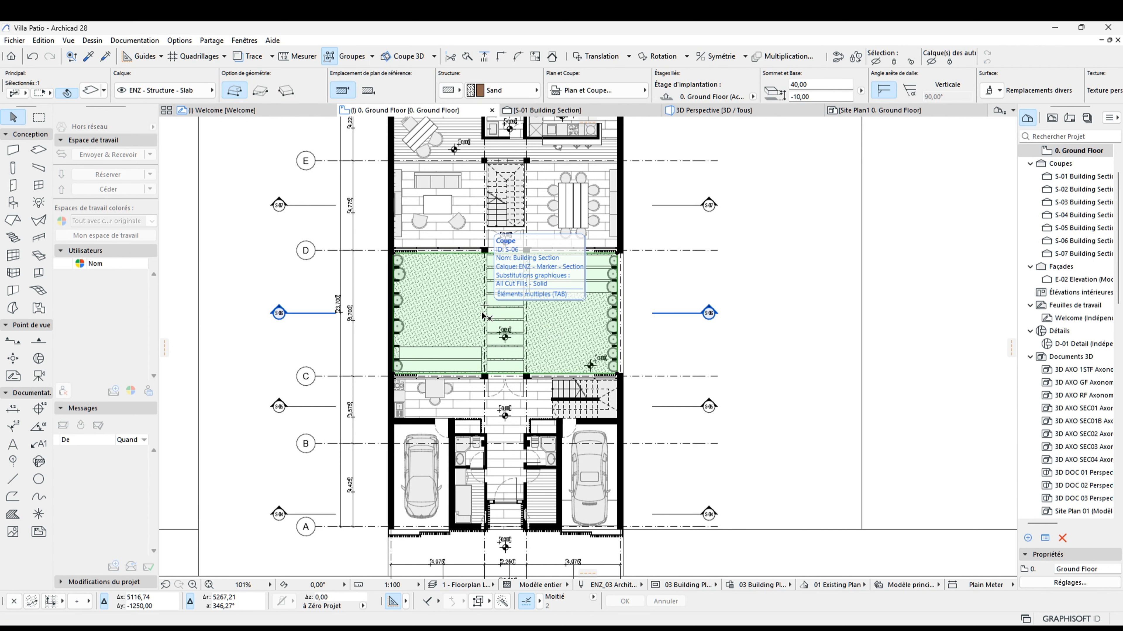
{"action": "key", "text": "Escape"}
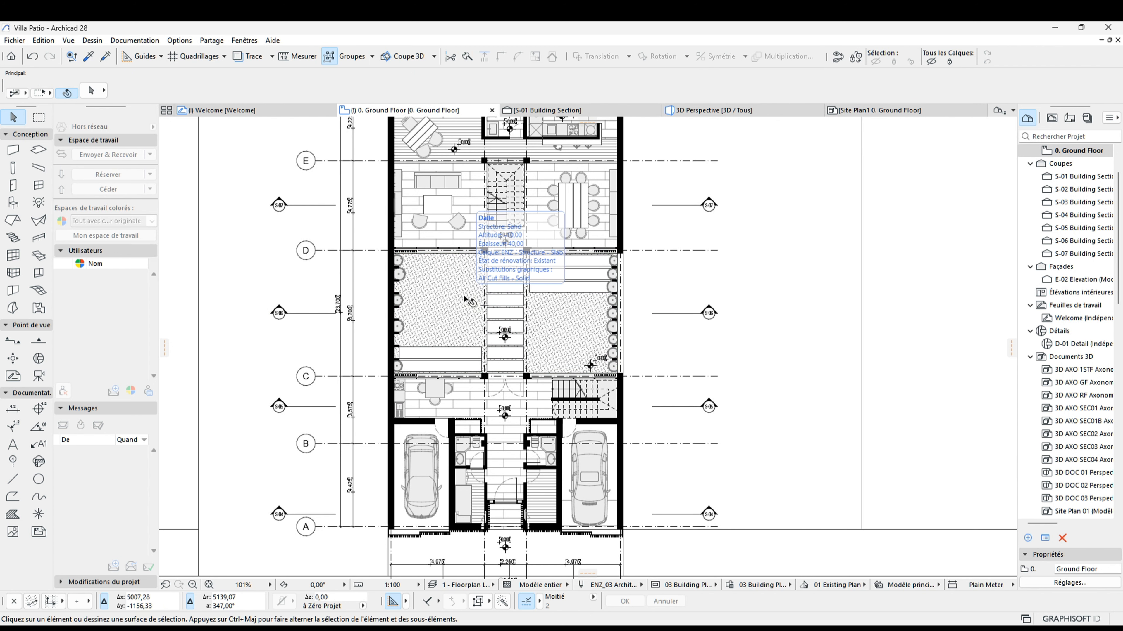
{"action": "left_click", "coordinate": [462, 293]}
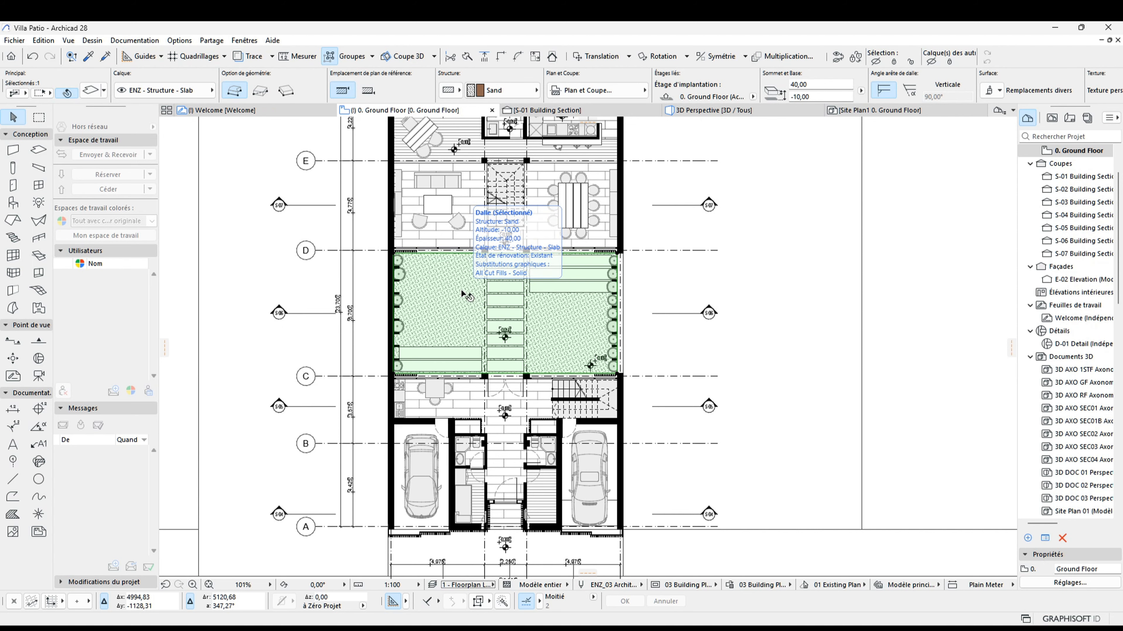
{"action": "key", "text": "Escape"}
{"action": "left_click", "coordinate": [462, 294]}
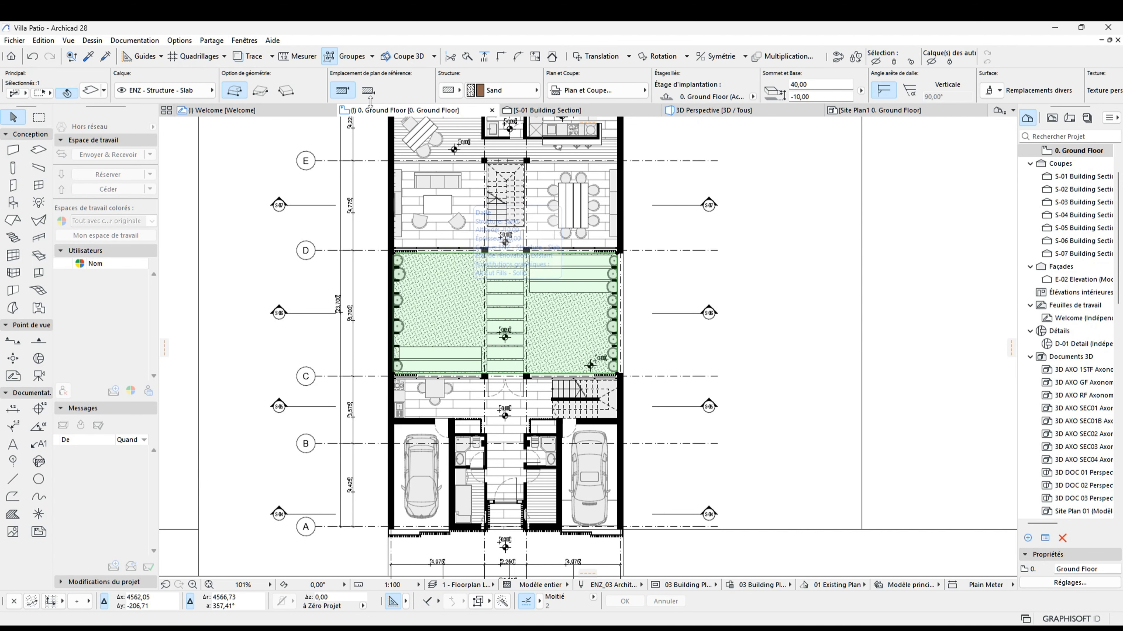
Try to move the courtyard slab outside the building, and undo the move
{"action": "left_click_drag", "start_coordinate": [442, 312], "coordinate": [781, 302]}
{"action": "left_click", "coordinate": [587, 319]}
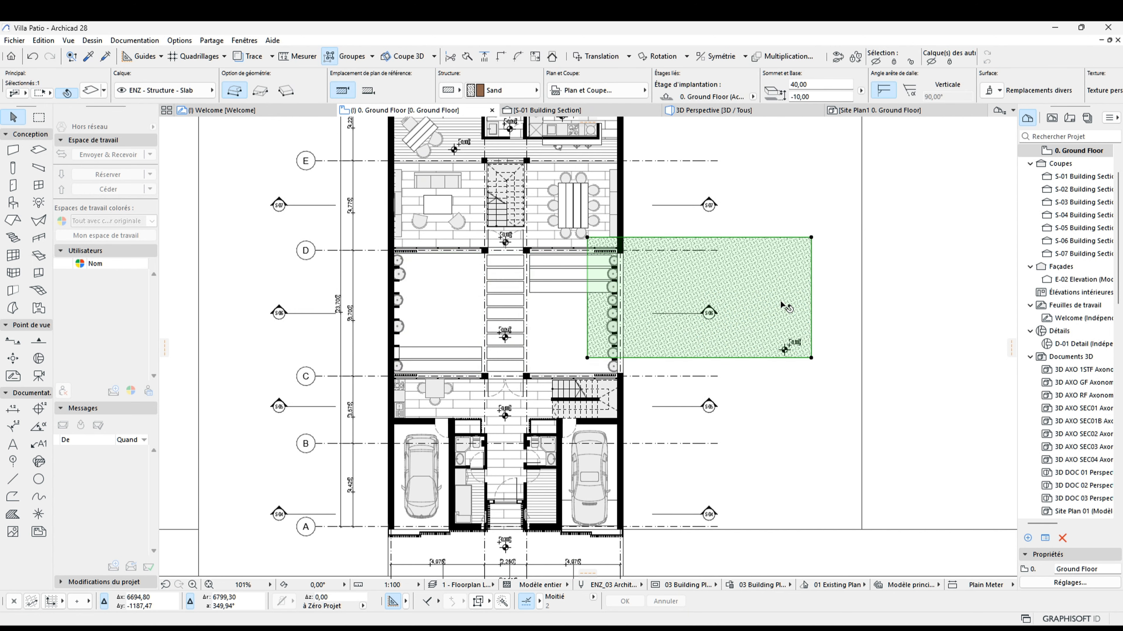
{"action": "key", "text": "ctrl+z"}
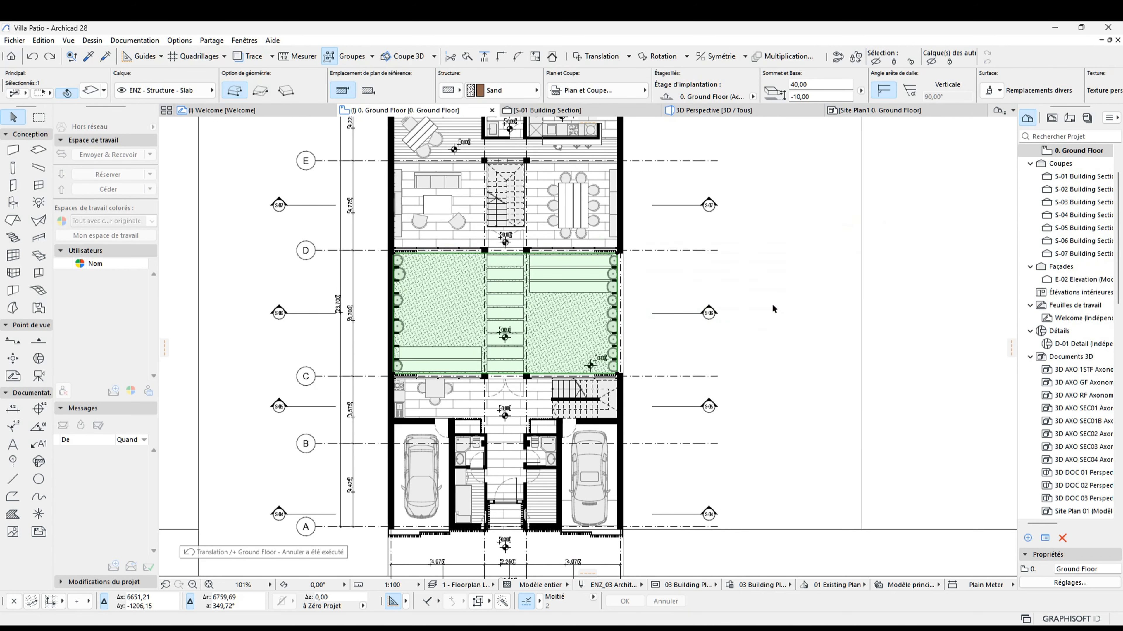
Examine the courtyard slab's cover fill and surface settings, and look at the S-01 building section
{"action": "key", "text": "ctrl+t"}
{"action": "scroll", "coordinate": [623, 303], "scroll_direction": "down", "scroll_amount": 5}
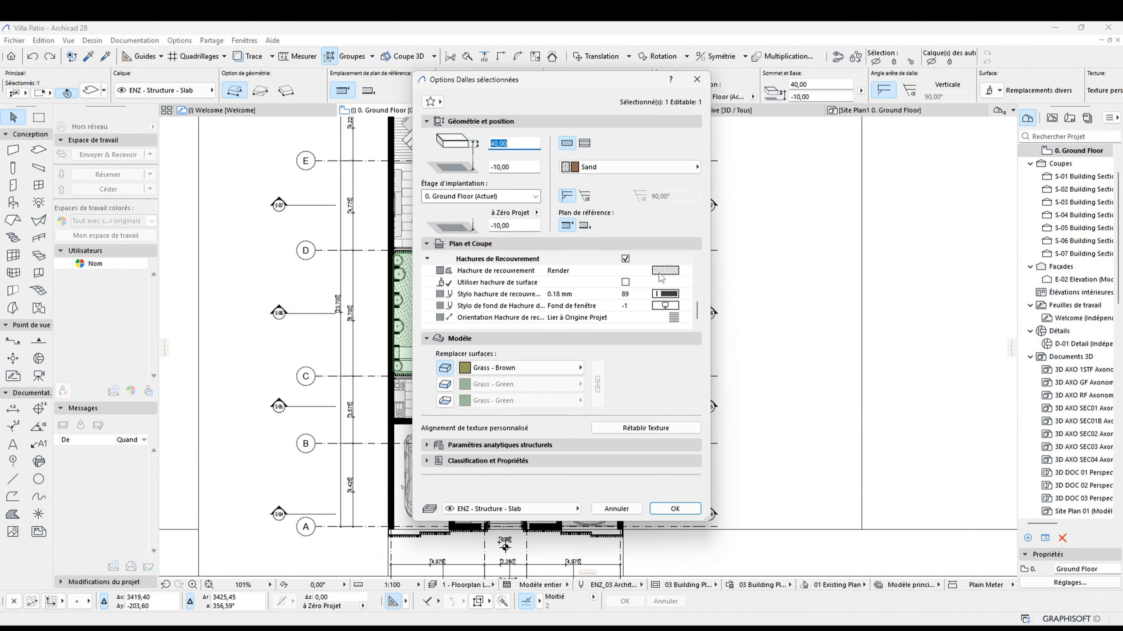
{"action": "key", "text": "Escape"}
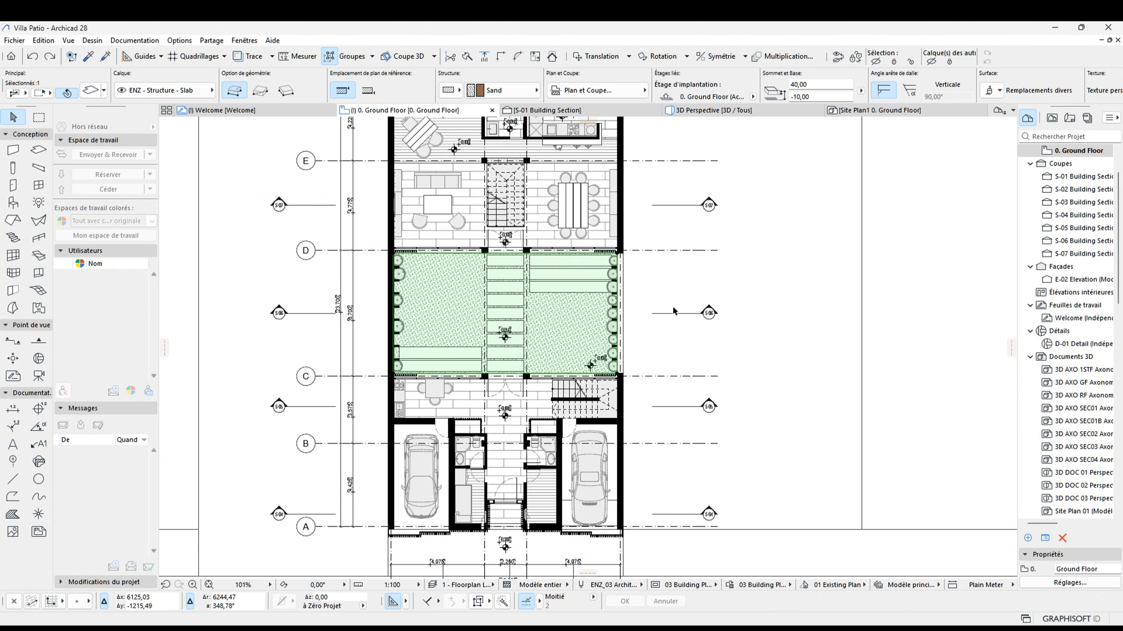
{"action": "key", "text": "Escape"}
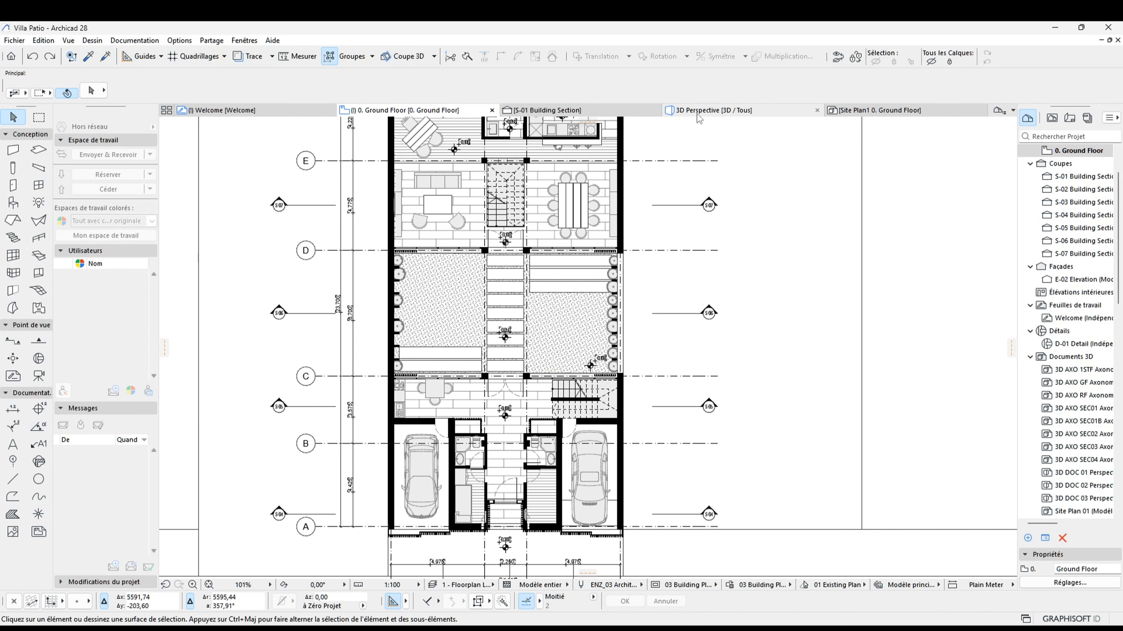
{"action": "left_click", "coordinate": [546, 113]}
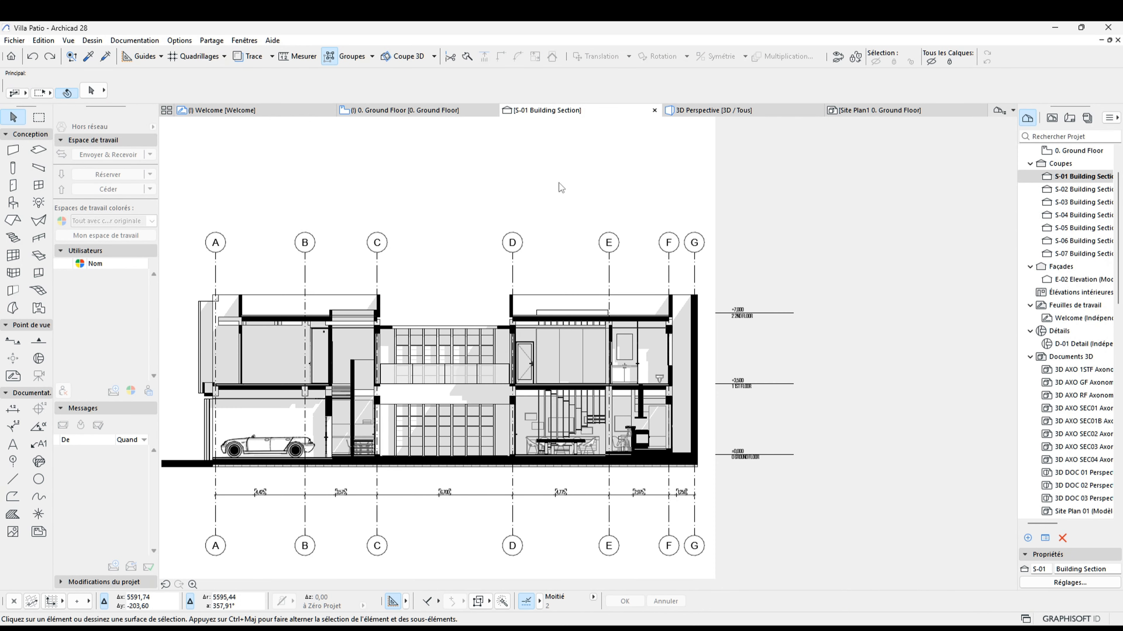
Return to the Site Plan1 3D document and set its cut element fill to "Surface - Hachure couleur, ombrée"
{"action": "left_click", "coordinate": [873, 112]}
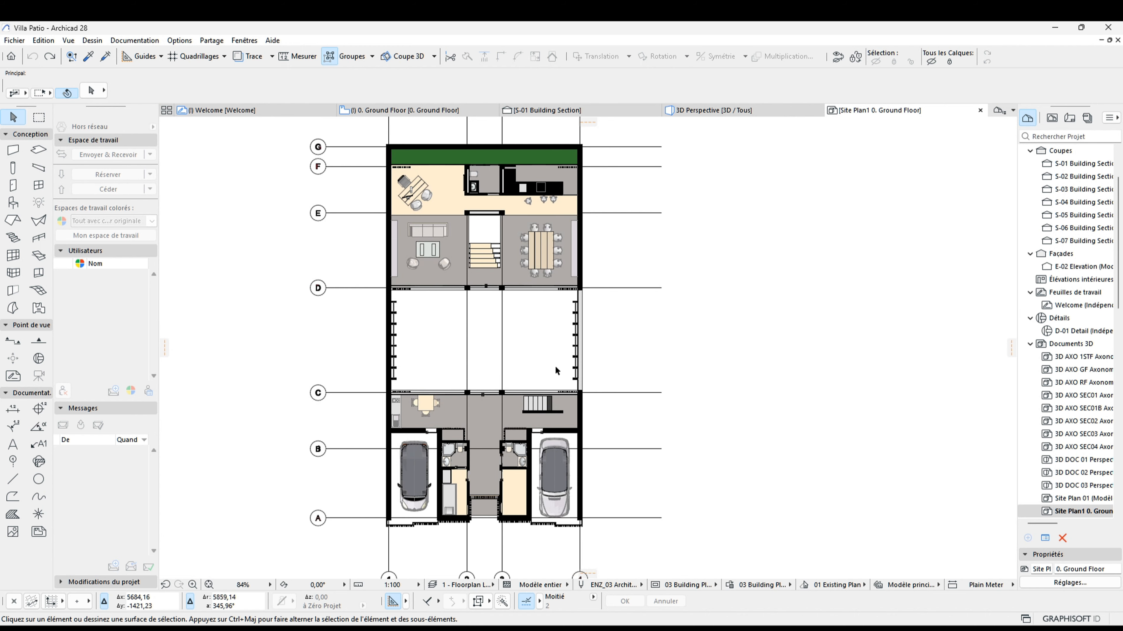
{"action": "right_click", "coordinate": [677, 346]}
{"action": "left_click", "coordinate": [751, 435]}
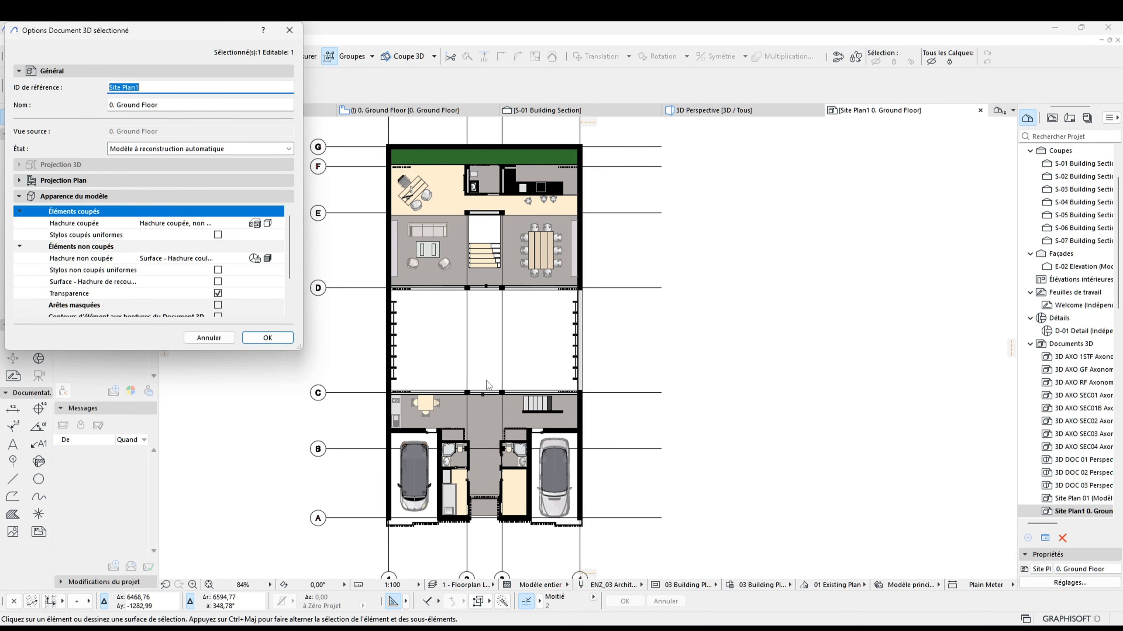
{"action": "left_click", "coordinate": [277, 258]}
{"action": "left_click", "coordinate": [278, 223]}
{"action": "left_click", "coordinate": [278, 224]}
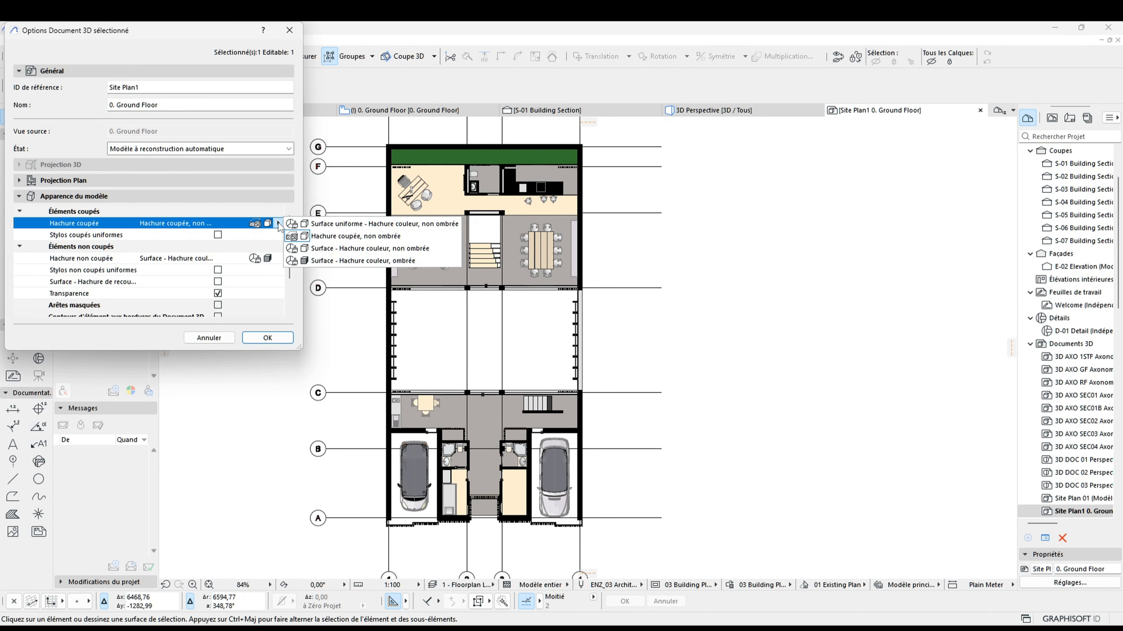
{"action": "left_click", "coordinate": [319, 250]}
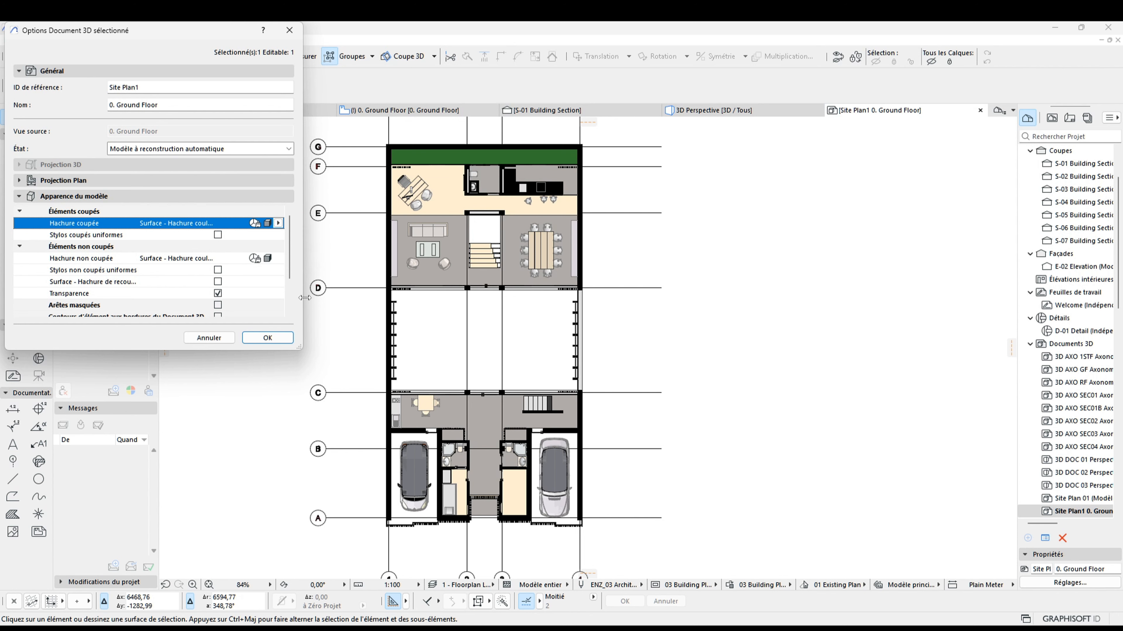
{"action": "left_click", "coordinate": [267, 337]}
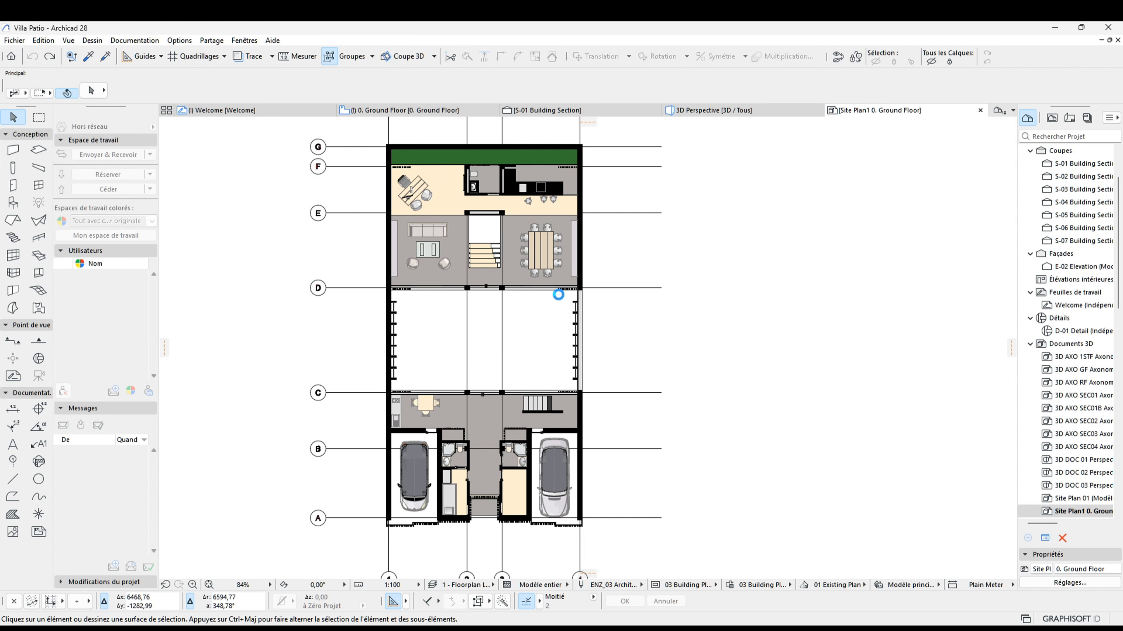
Enable hidden edges (Arêtes masquées) in the model appearance of the Site Plan1 3D document
{"action": "middle_click_drag", "start_coordinate": [558, 301], "coordinate": [542, 315]}
{"action": "right_click", "coordinate": [715, 261]}
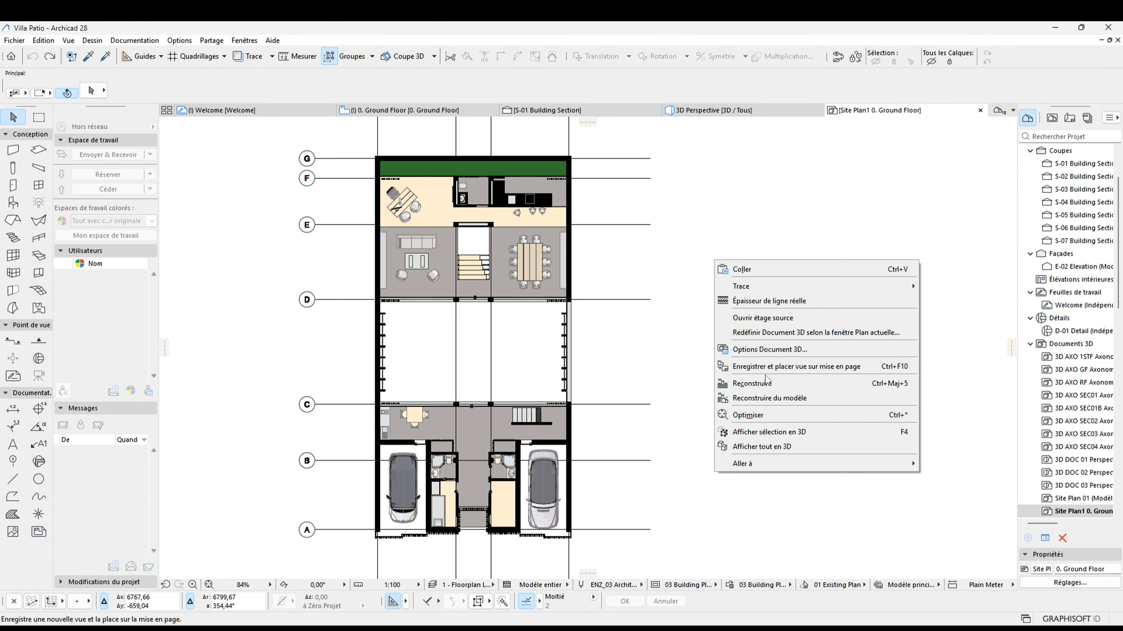
{"action": "left_click", "coordinate": [777, 351]}
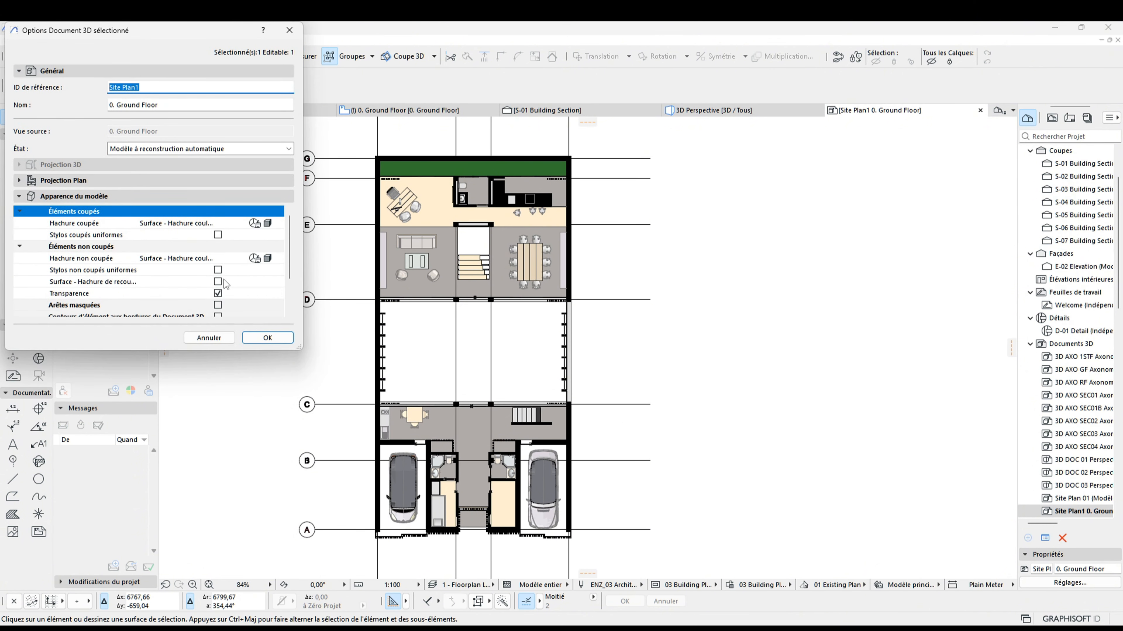
{"action": "scroll", "coordinate": [226, 283], "scroll_direction": "down", "scroll_amount": 2}
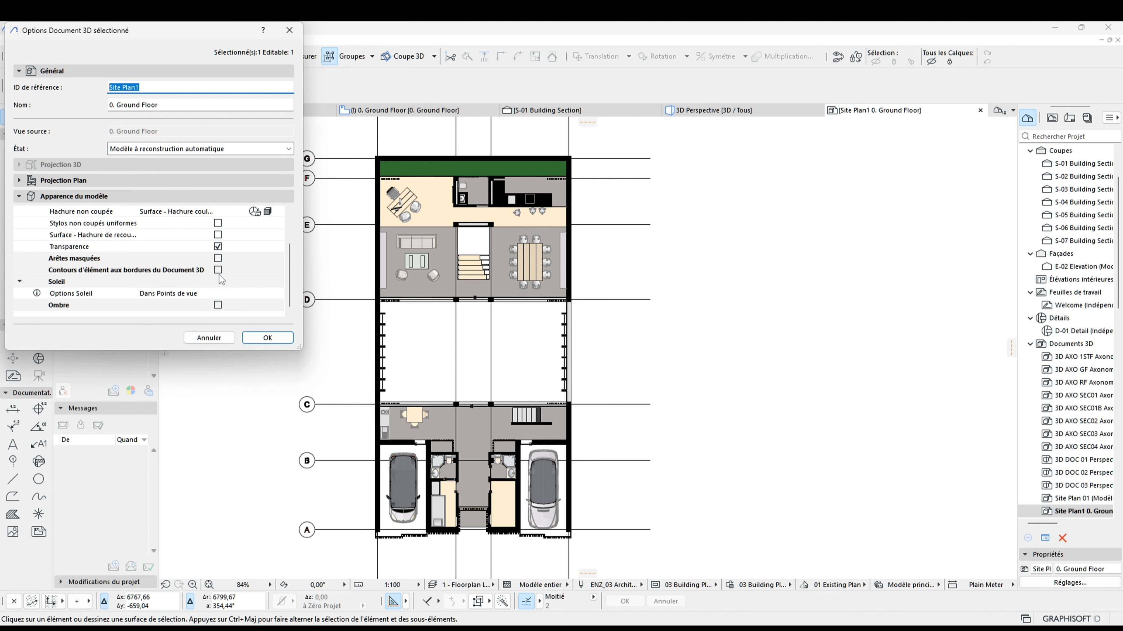
{"action": "left_click", "coordinate": [218, 258]}
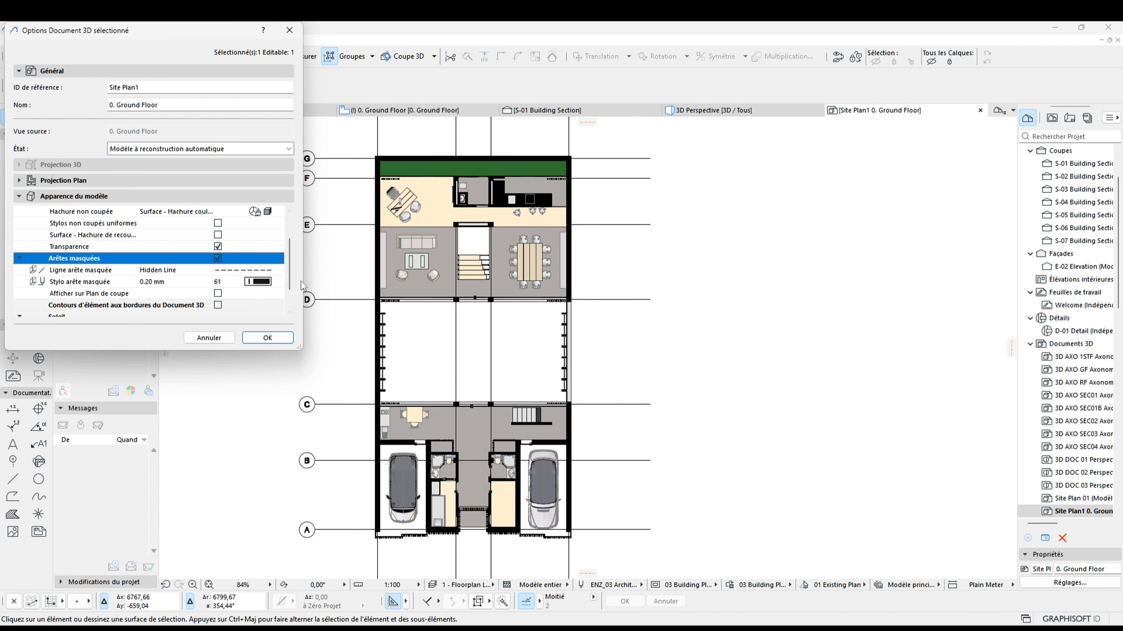
{"action": "left_click", "coordinate": [267, 337]}
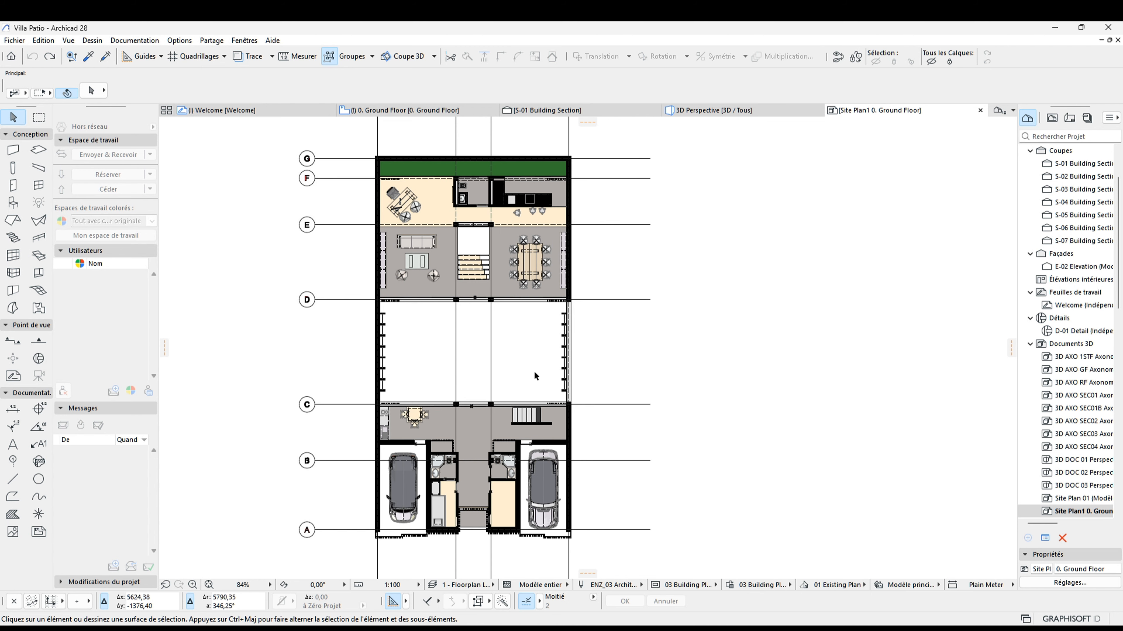
Turn on the surface cover fills for uncut elements in the Site Plan1 3D document
{"action": "right_click", "coordinate": [619, 339]}
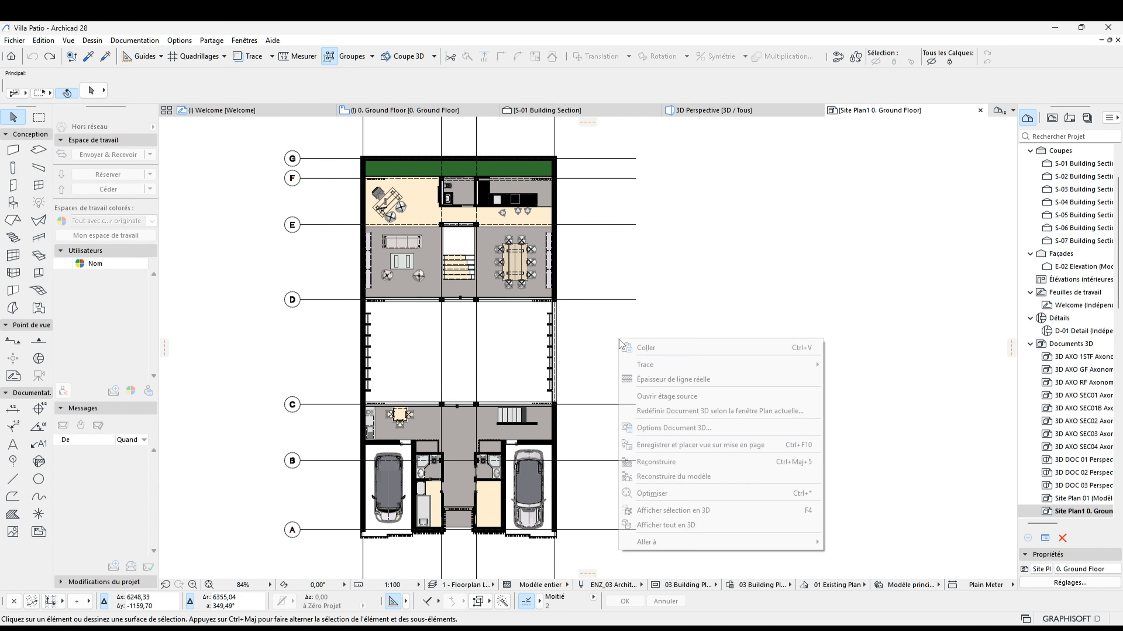
{"action": "left_click", "coordinate": [675, 427]}
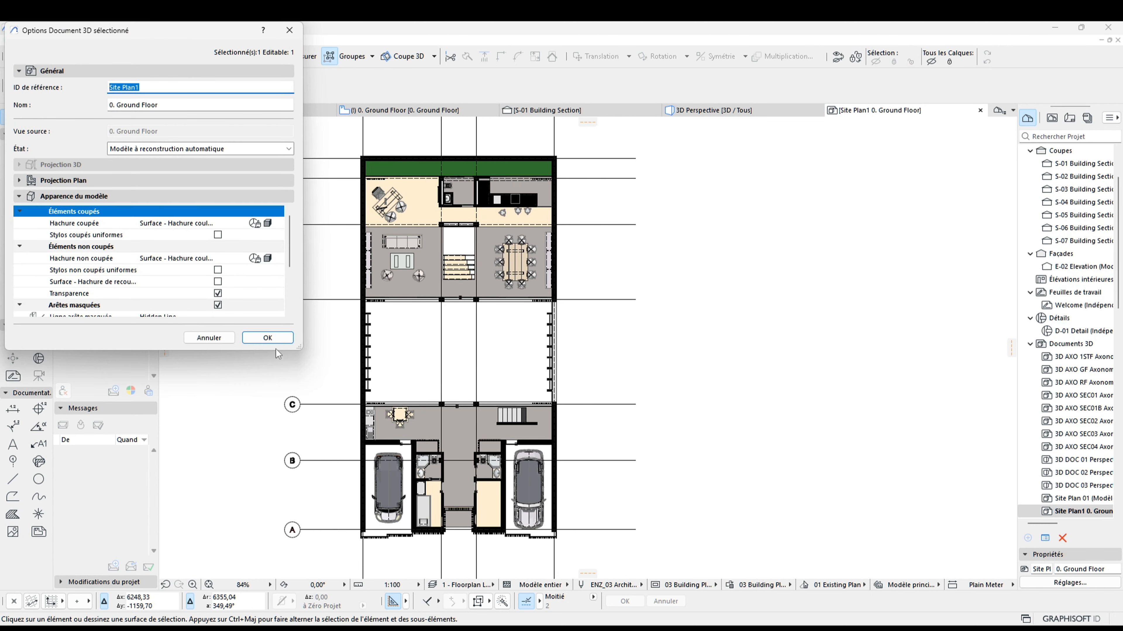
{"action": "scroll", "coordinate": [165, 303], "scroll_direction": "down", "scroll_amount": 3}
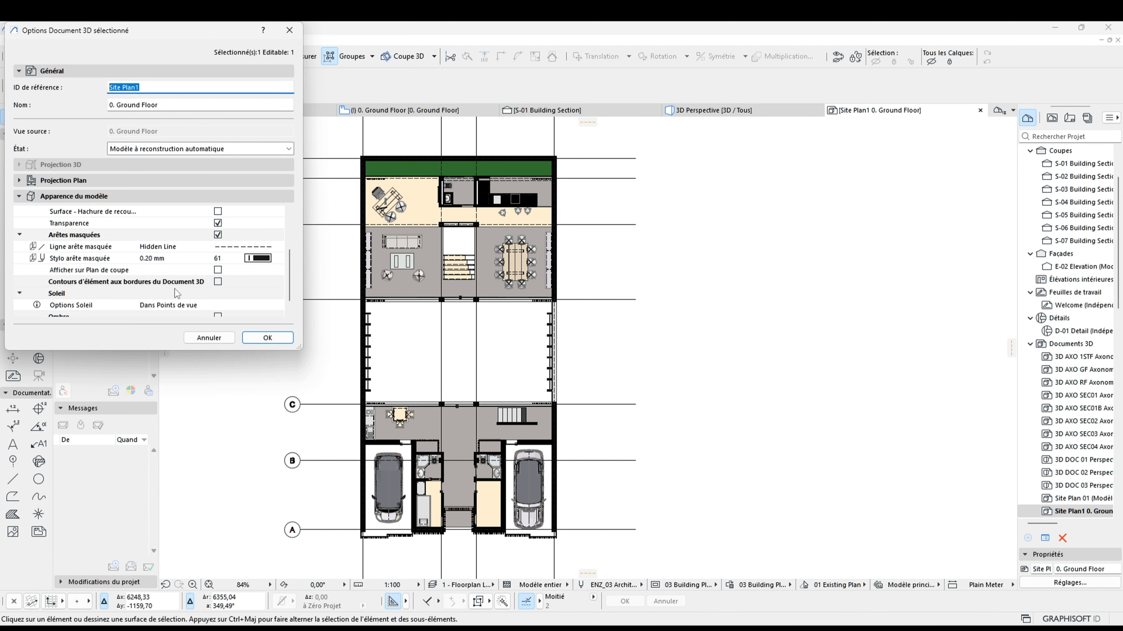
{"action": "left_click", "coordinate": [217, 212]}
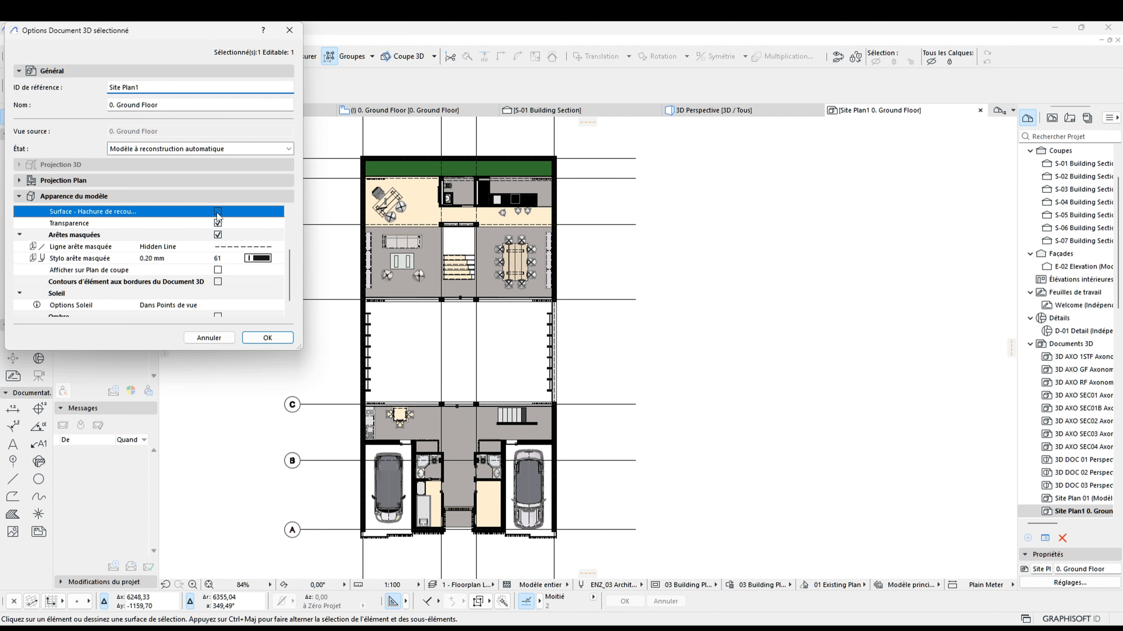
{"action": "left_click", "coordinate": [281, 339]}
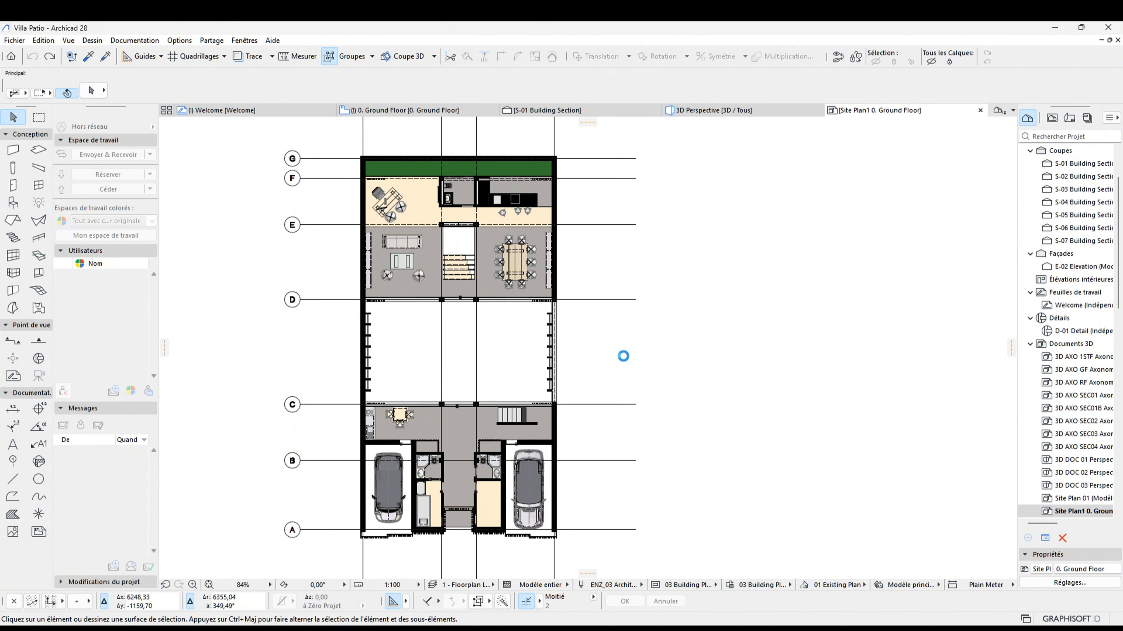
Enable uniform pens for uncut elements (Stylos non coupés uniformes) in the 3D document's model appearance
{"action": "scroll", "coordinate": [575, 363], "scroll_direction": "up", "scroll_amount": 4}
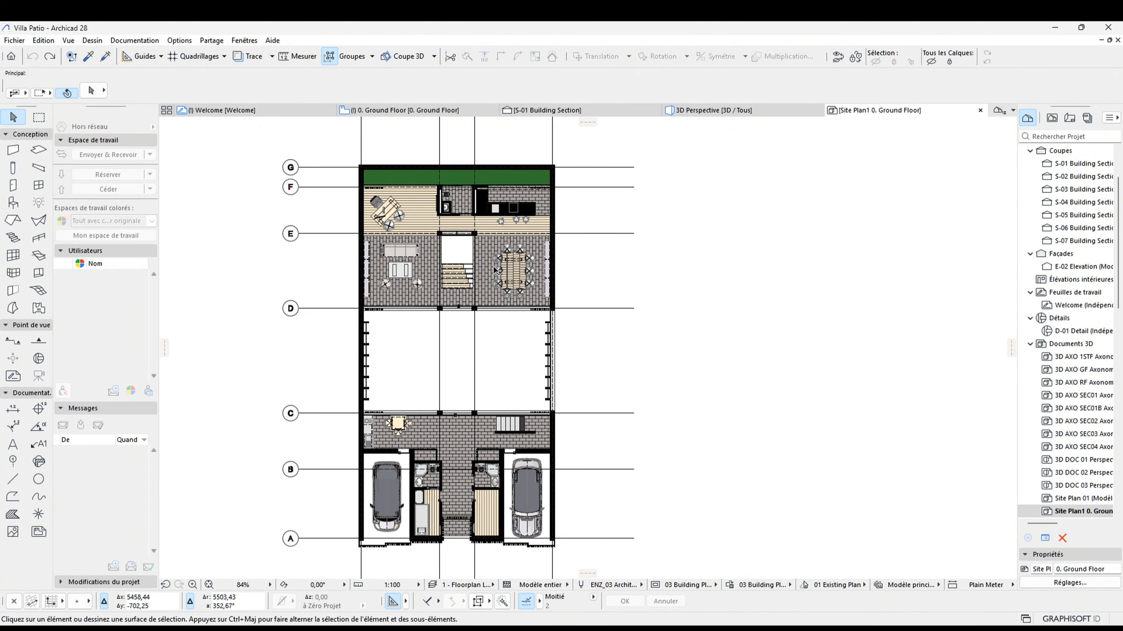
{"action": "middle_click_drag", "start_coordinate": [591, 349], "coordinate": [592, 331]}
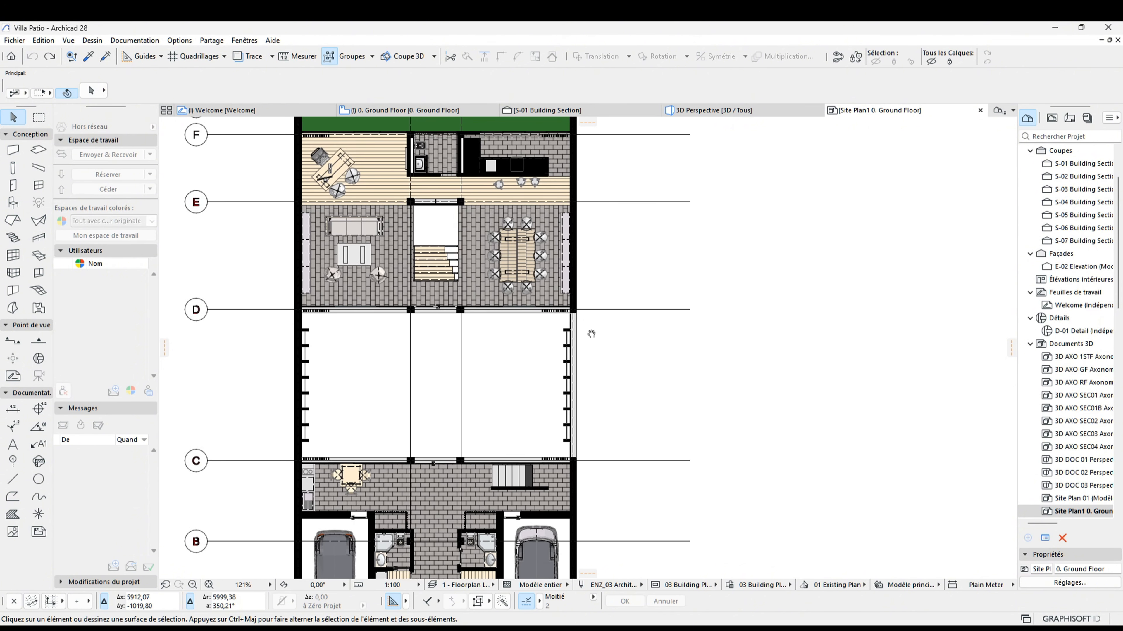
{"action": "right_click", "coordinate": [689, 299]}
{"action": "left_click", "coordinate": [739, 380]}
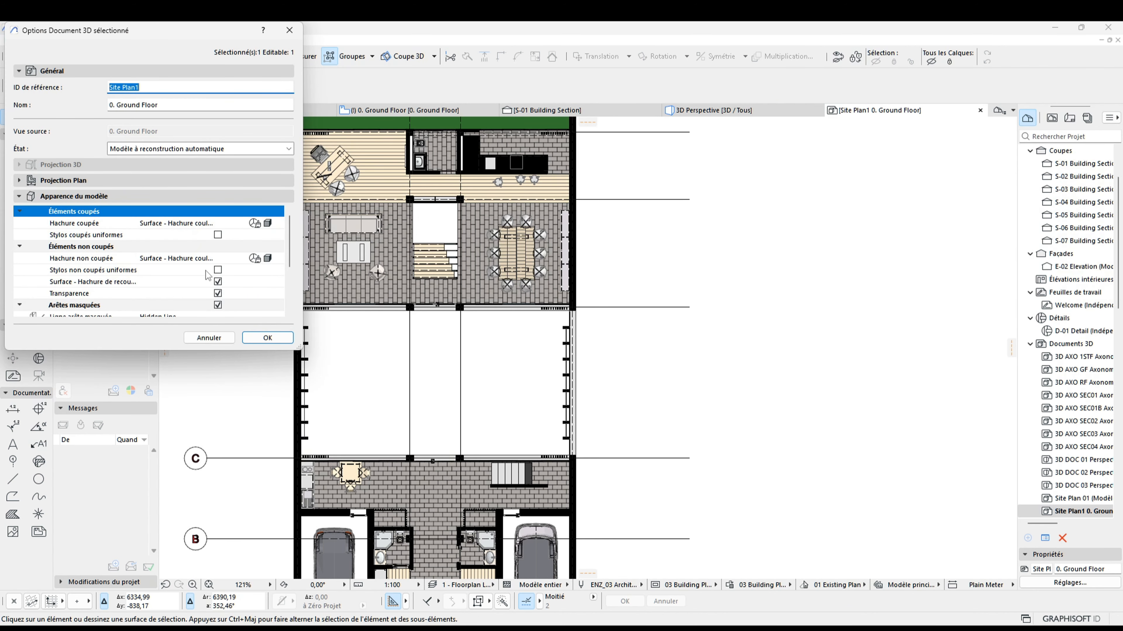
{"action": "left_click", "coordinate": [217, 270]}
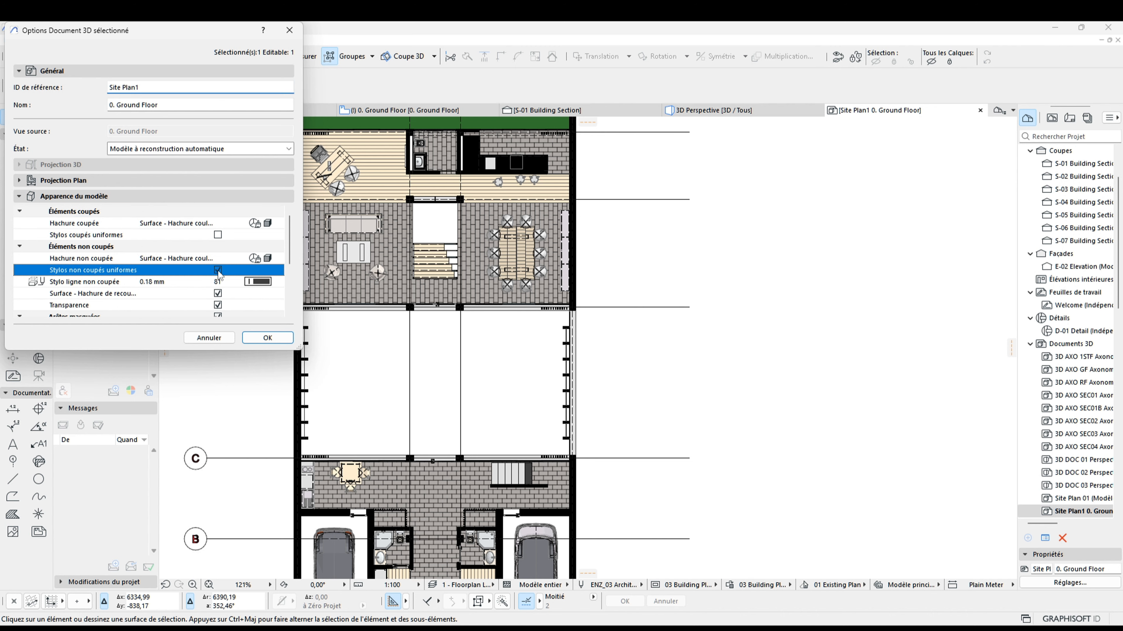
{"action": "left_click", "coordinate": [270, 338]}
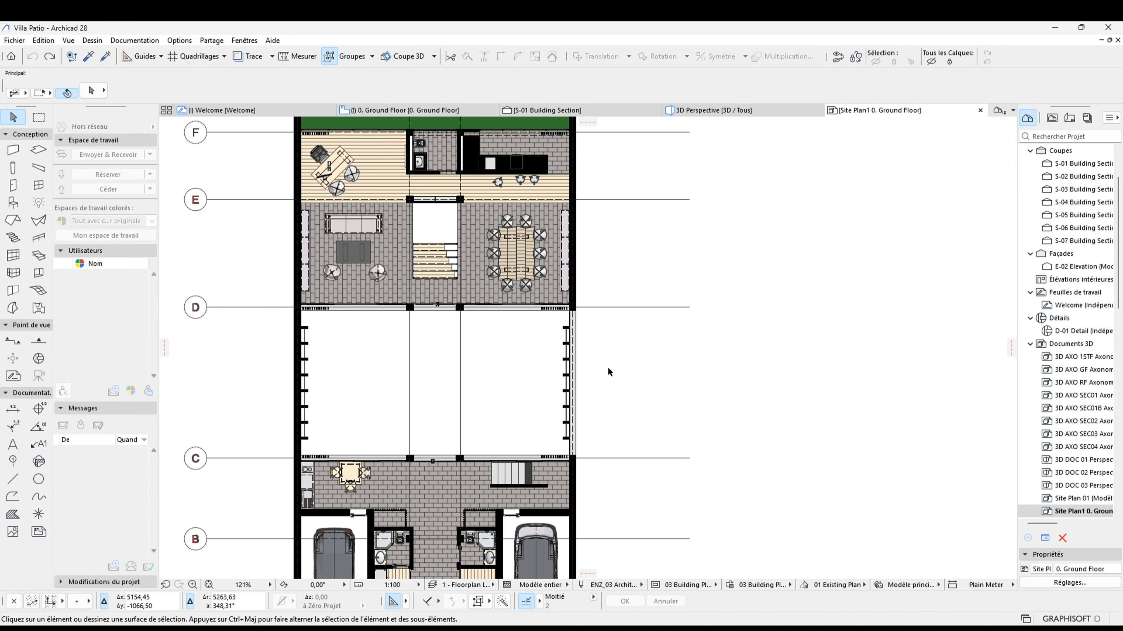
Enable element contours at the 3D document borders (Contours d'élément aux bordures du Document 3D) for Site Plan1
{"action": "middle_click_drag", "start_coordinate": [609, 373], "coordinate": [602, 355]}
{"action": "right_click", "coordinate": [607, 345]}
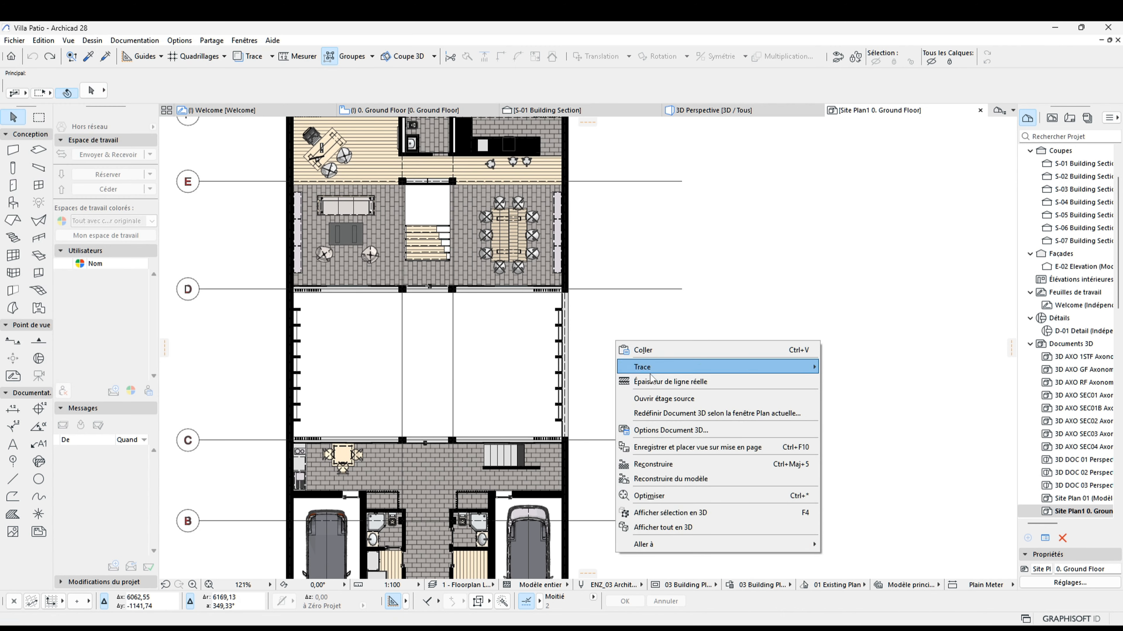
{"action": "left_click", "coordinate": [671, 430]}
{"action": "left_click", "coordinate": [277, 258]}
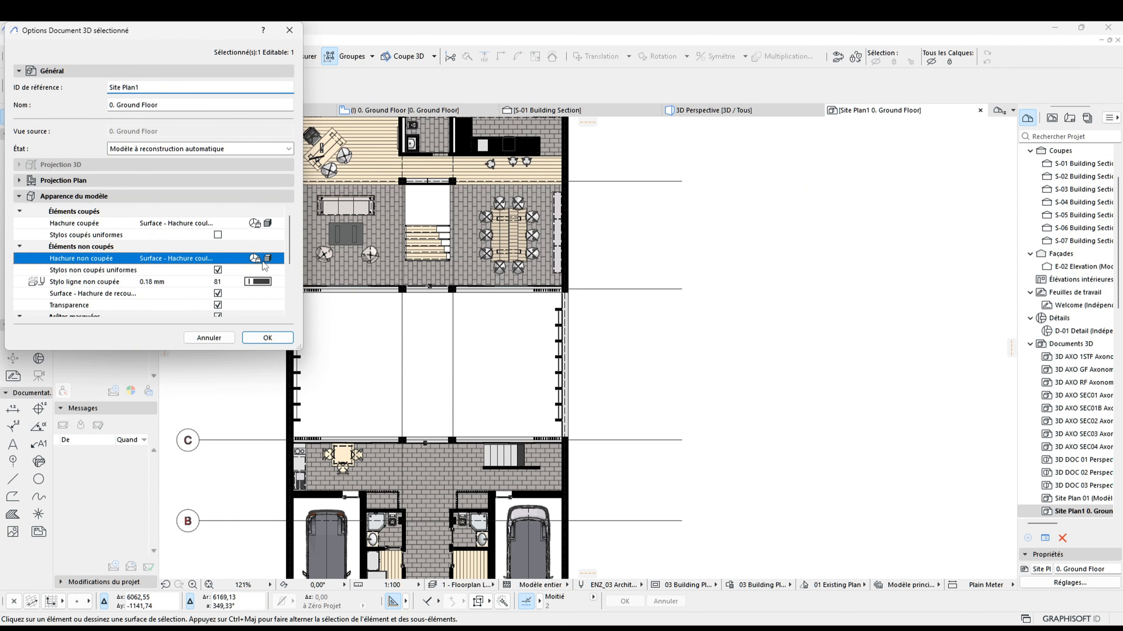
{"action": "left_click", "coordinate": [277, 223]}
{"action": "left_click", "coordinate": [276, 225]}
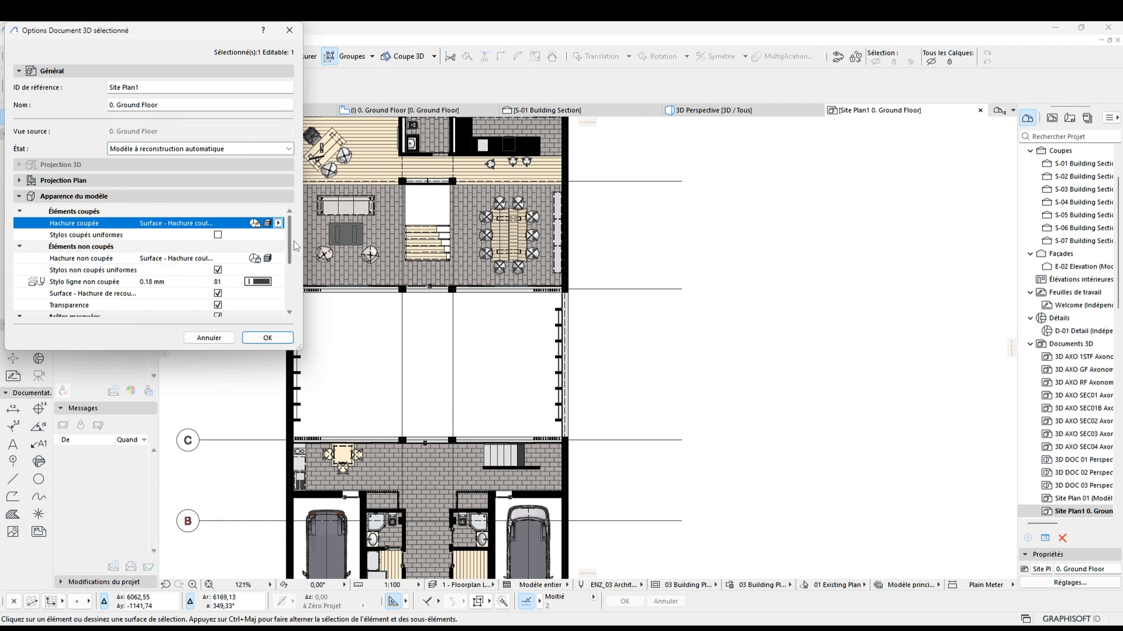
{"action": "left_click_drag", "start_coordinate": [290, 243], "coordinate": [282, 282]}
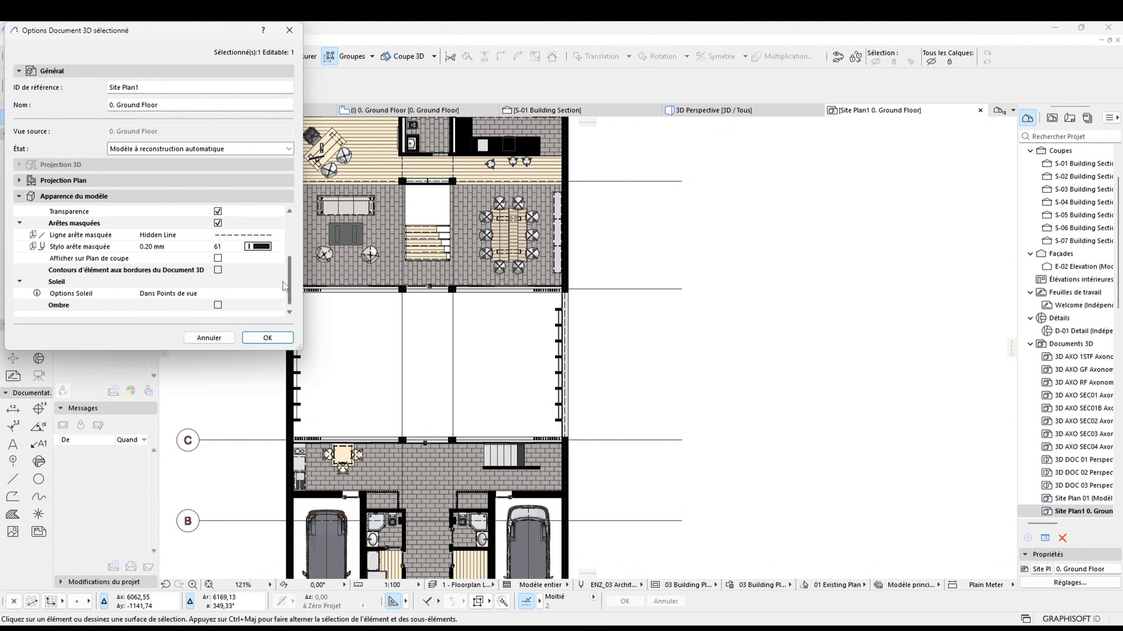
{"action": "left_click", "coordinate": [217, 270]}
{"action": "left_click", "coordinate": [264, 336]}
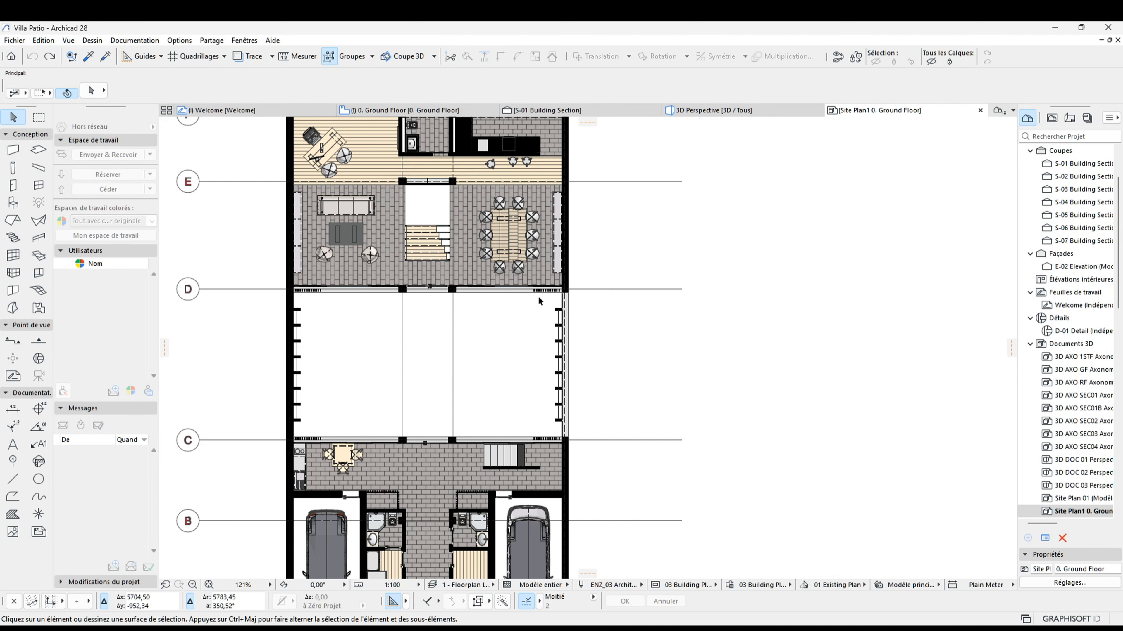
Turn on sun shadows (Ombre) in the Site Plan1 3D document's model appearance
{"action": "right_click", "coordinate": [646, 249]}
{"action": "left_click", "coordinate": [692, 341]}
{"action": "scroll", "coordinate": [124, 283], "scroll_direction": "down", "scroll_amount": 5}
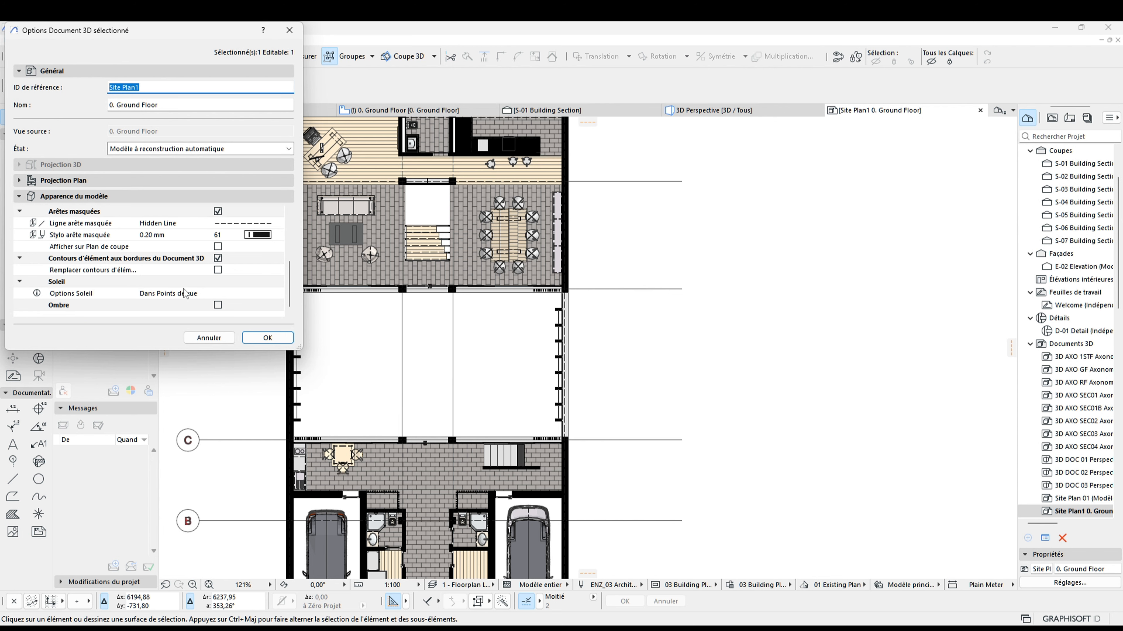
{"action": "left_click", "coordinate": [189, 295]}
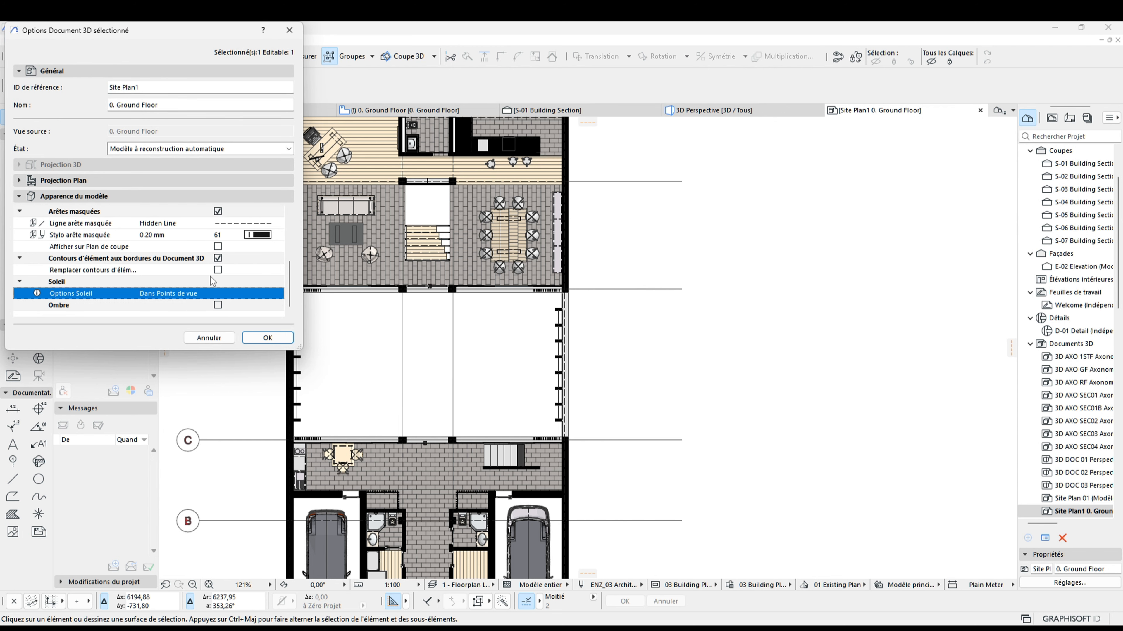
{"action": "left_click", "coordinate": [218, 305]}
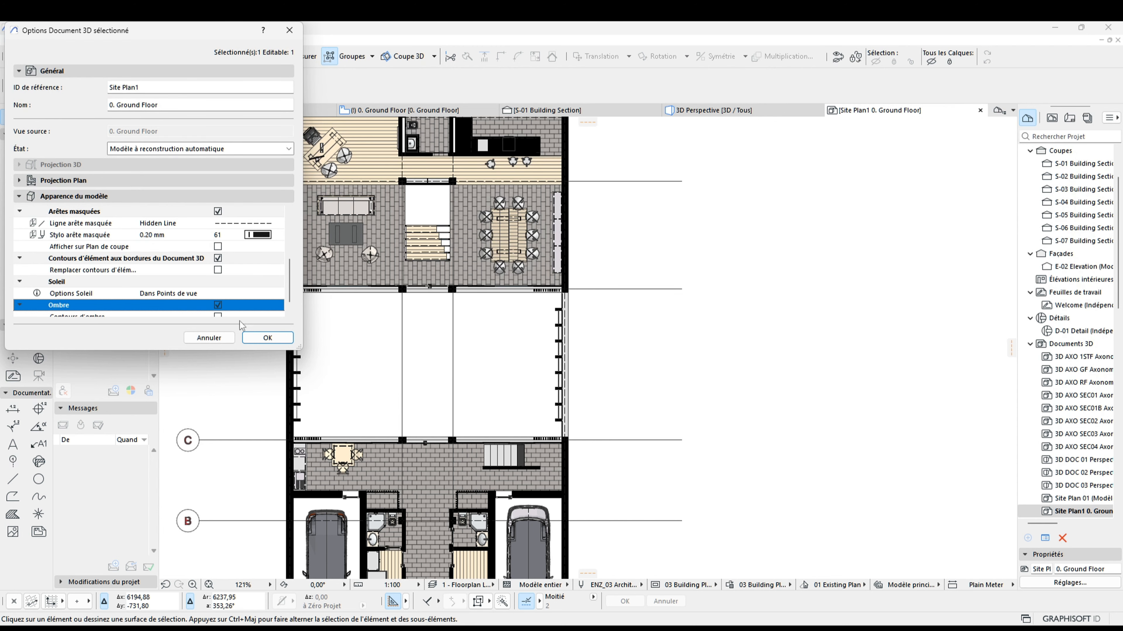
{"action": "left_click", "coordinate": [219, 305]}
{"action": "left_click", "coordinate": [255, 337]}
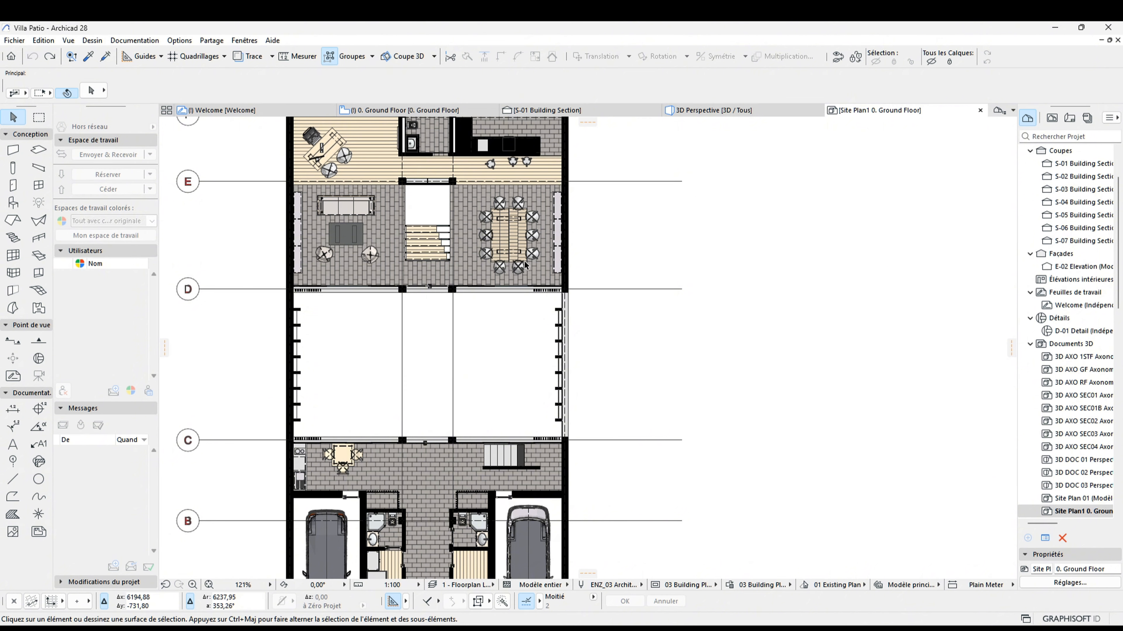
{"action": "mouse_move", "coordinate": [540, 318]}
{"action": "middle_mouse_down"}
{"action": "mouse_move", "coordinate": [518, 289]}
{"action": "mouse_move", "coordinate": [537, 317]}
{"action": "mouse_move", "coordinate": [543, 304]}
{"action": "middle_mouse_up"}
{"action": "scroll", "coordinate": [519, 288], "scroll_direction": "down", "scroll_amount": 2}
{"action": "scroll", "coordinate": [615, 322], "scroll_direction": "down", "scroll_amount": 2}
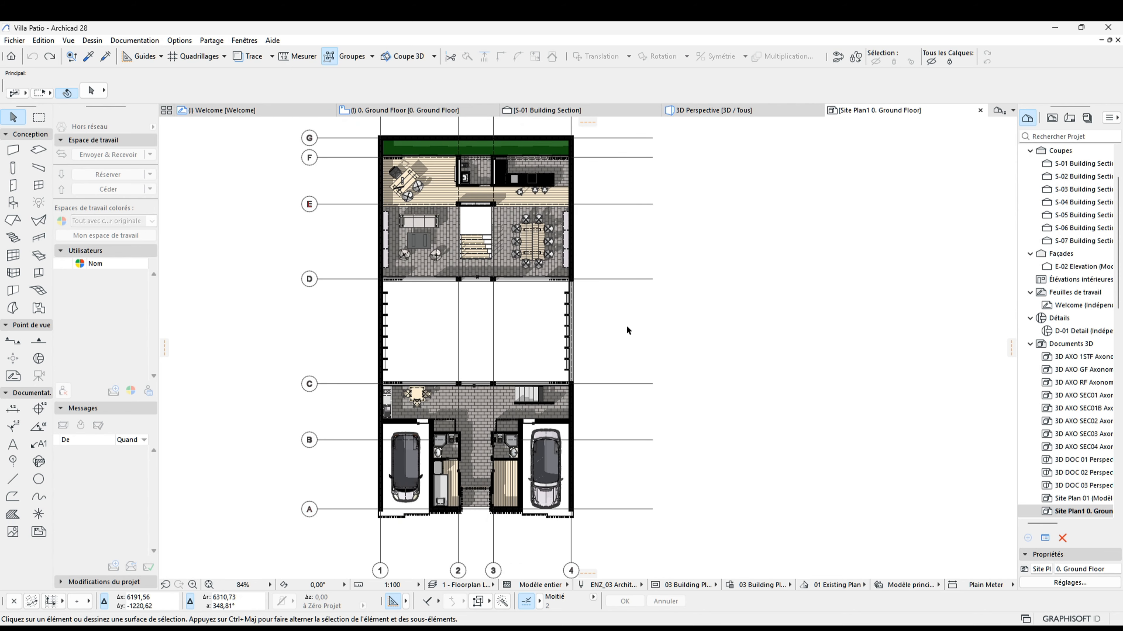
Extend the Site Plan1 plan projection down to 1 storey below (Étage(s) en-dessous) with an offset of -1,00
{"action": "right_click", "coordinate": [628, 323]}
{"action": "left_click", "coordinate": [684, 415]}
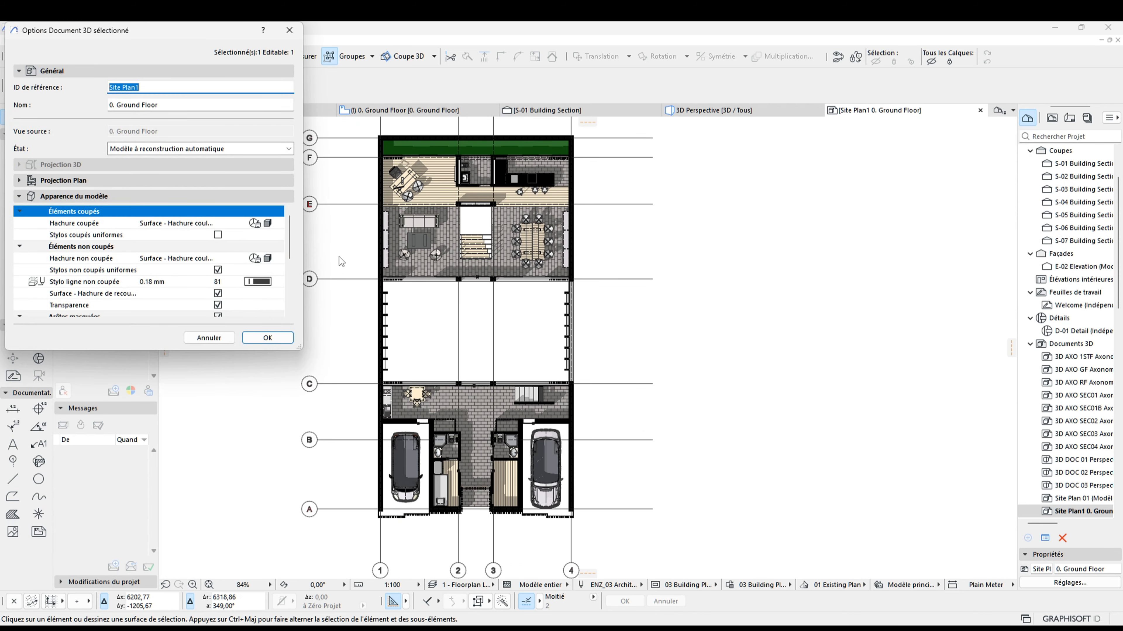
{"action": "left_click", "coordinate": [205, 184]}
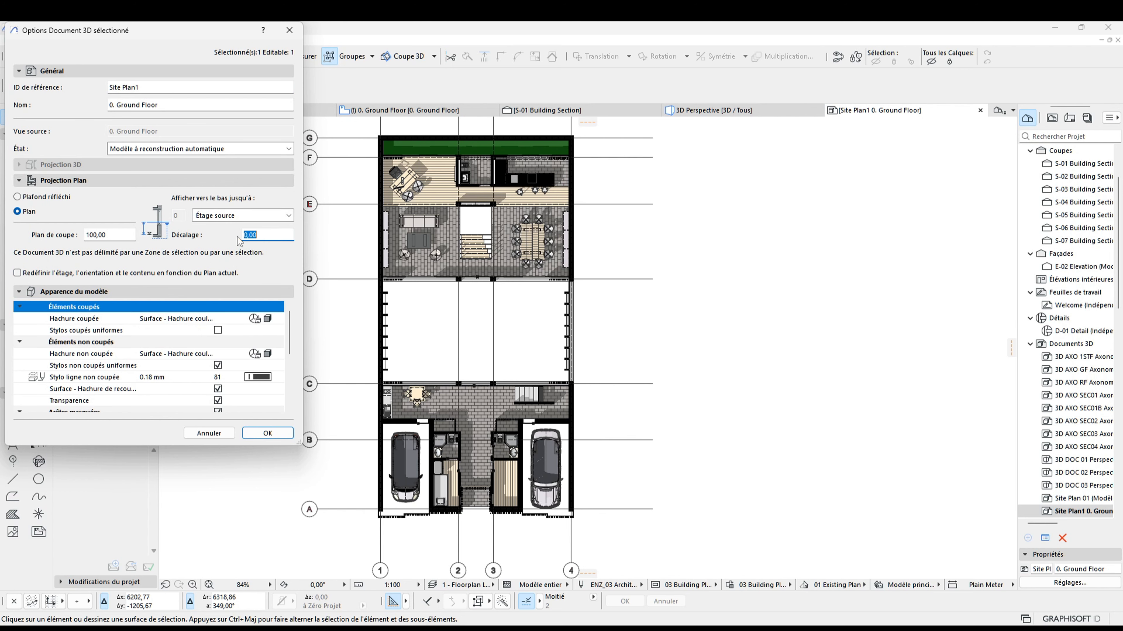
{"action": "left_click", "coordinate": [261, 215]}
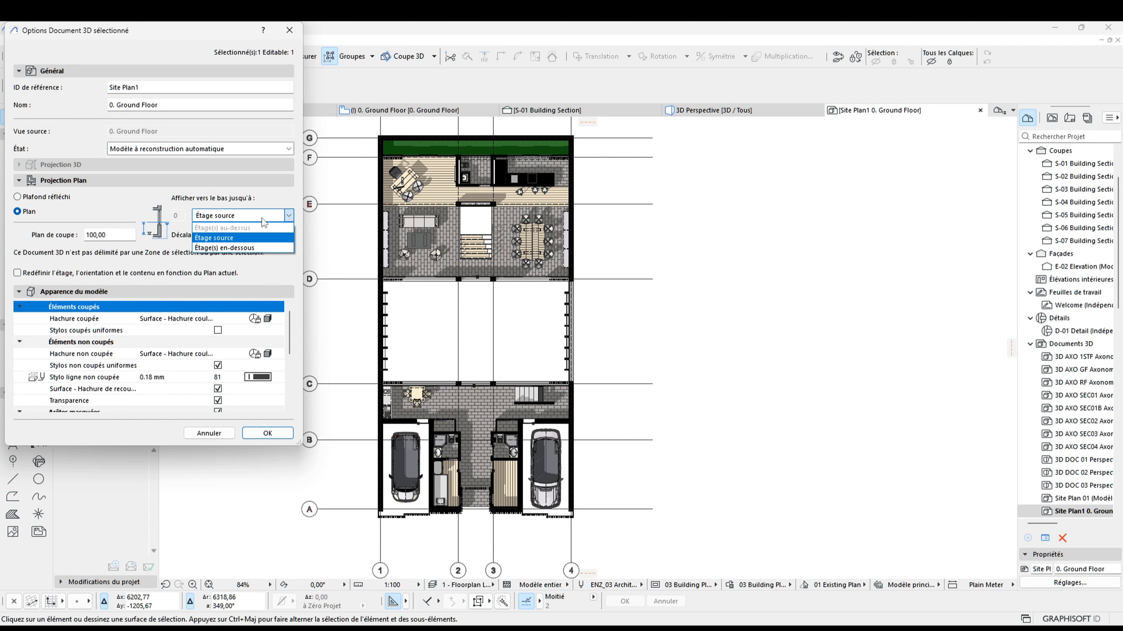
{"action": "left_click", "coordinate": [264, 239]}
{"action": "left_click", "coordinate": [255, 236]}
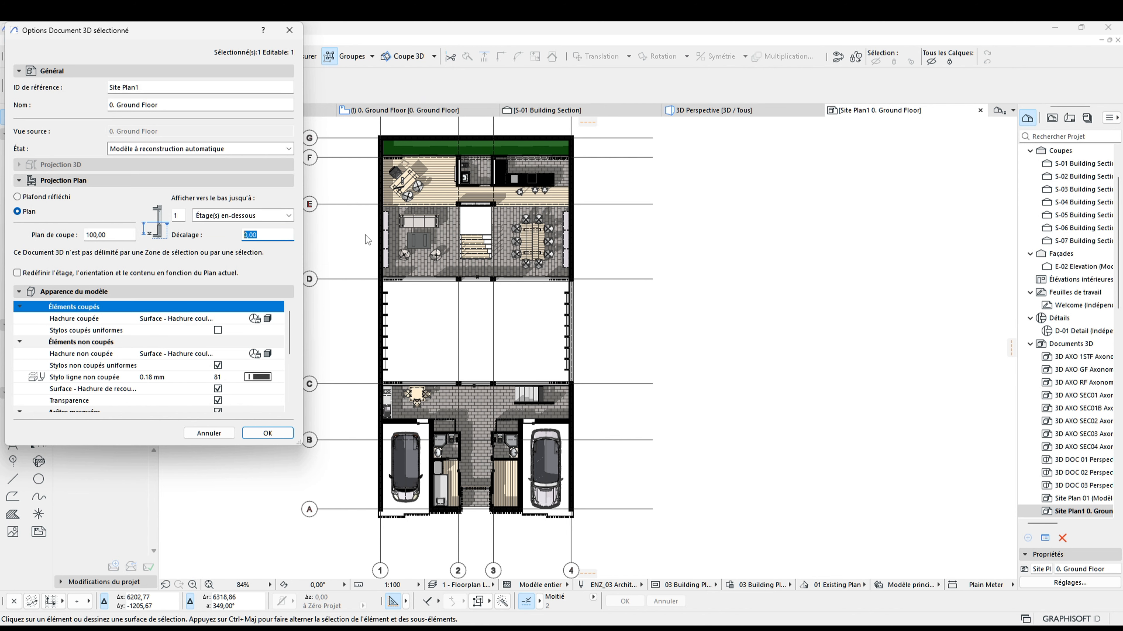
{"action": "key", "text": "Return"}
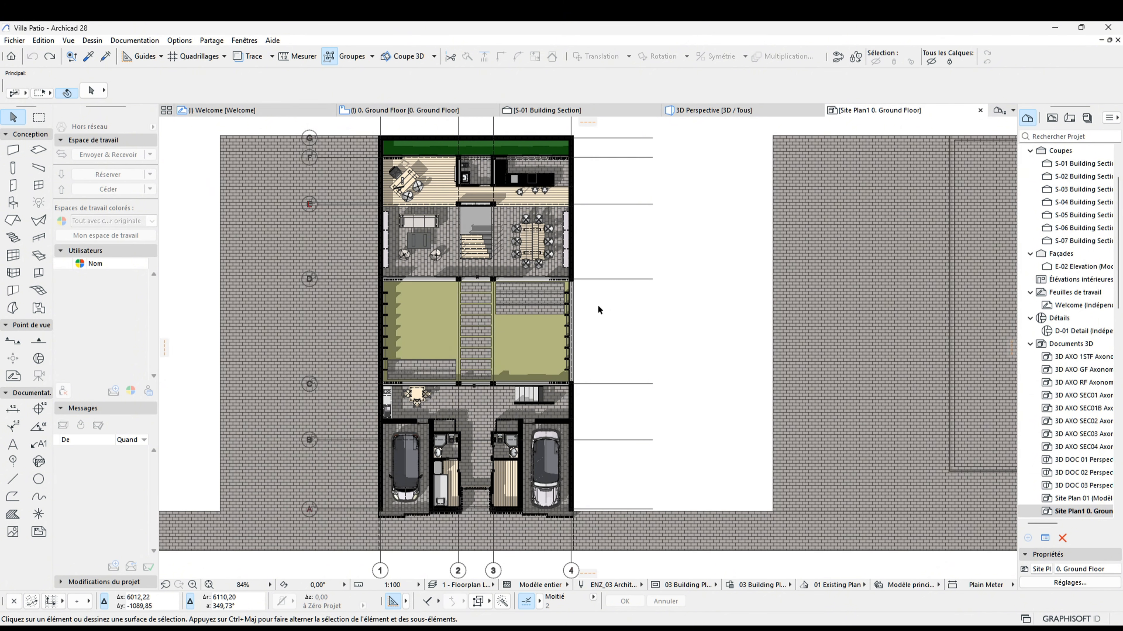
Set the plan projection's lower offset (Décalage) to -2,00 in the 3D document options
{"action": "right_click", "coordinate": [649, 251]}
{"action": "left_click", "coordinate": [680, 338]}
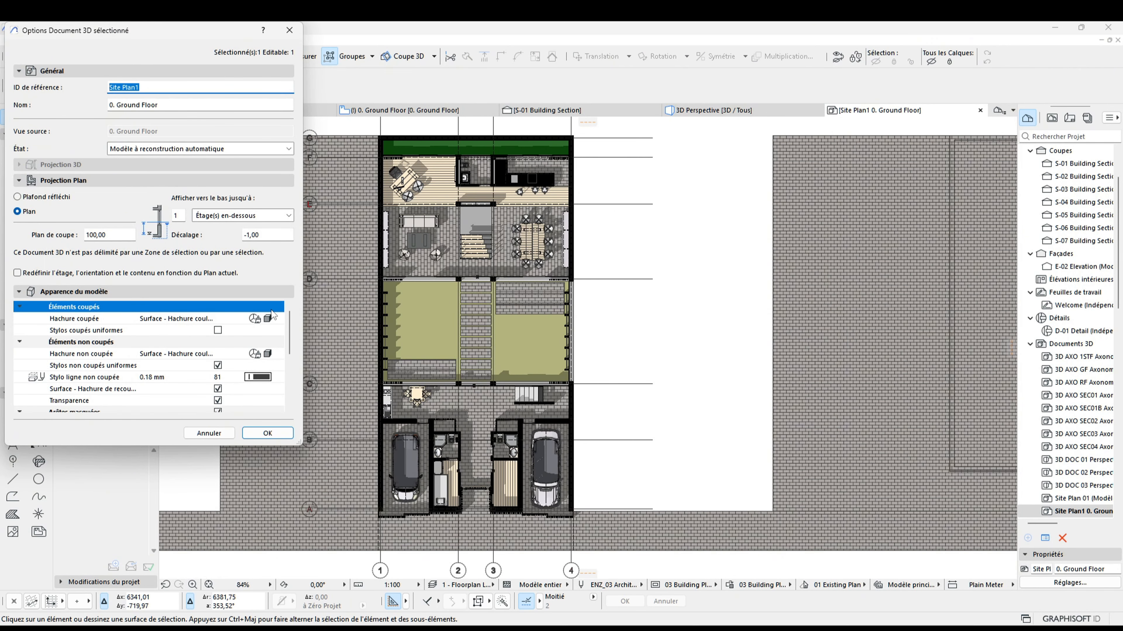
{"action": "left_click_drag", "start_coordinate": [247, 237], "coordinate": [303, 237]}
{"action": "type", "text": "2"}
{"action": "key", "text": "Return"}
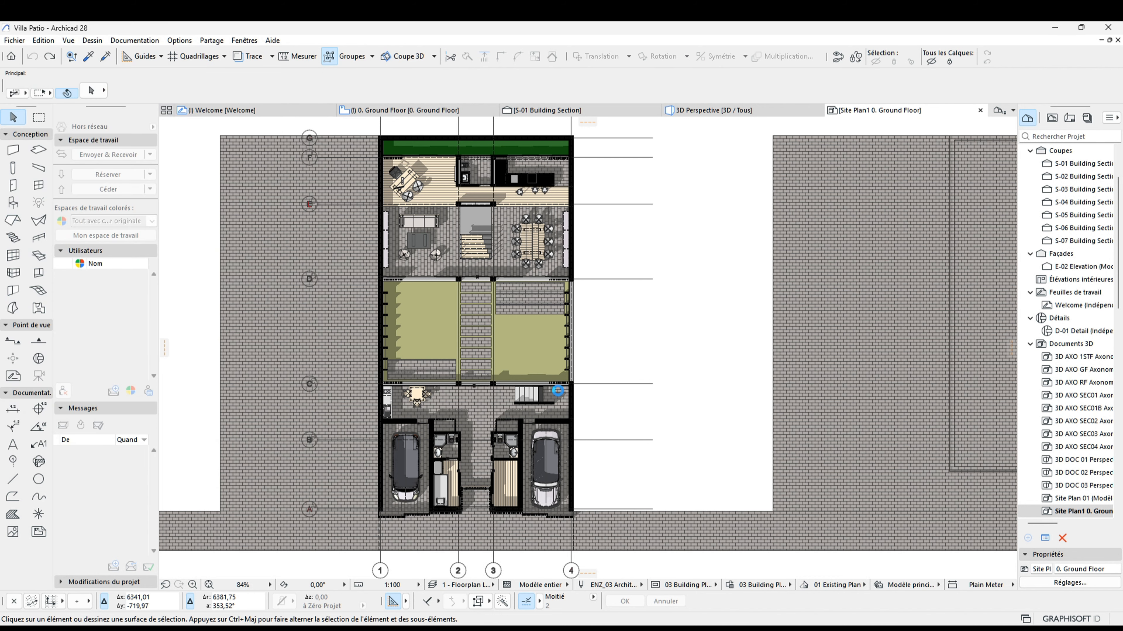
Turn off the surface cover fills for uncut elements in the Site Plan1 3D document
{"action": "right_click", "coordinate": [602, 325]}
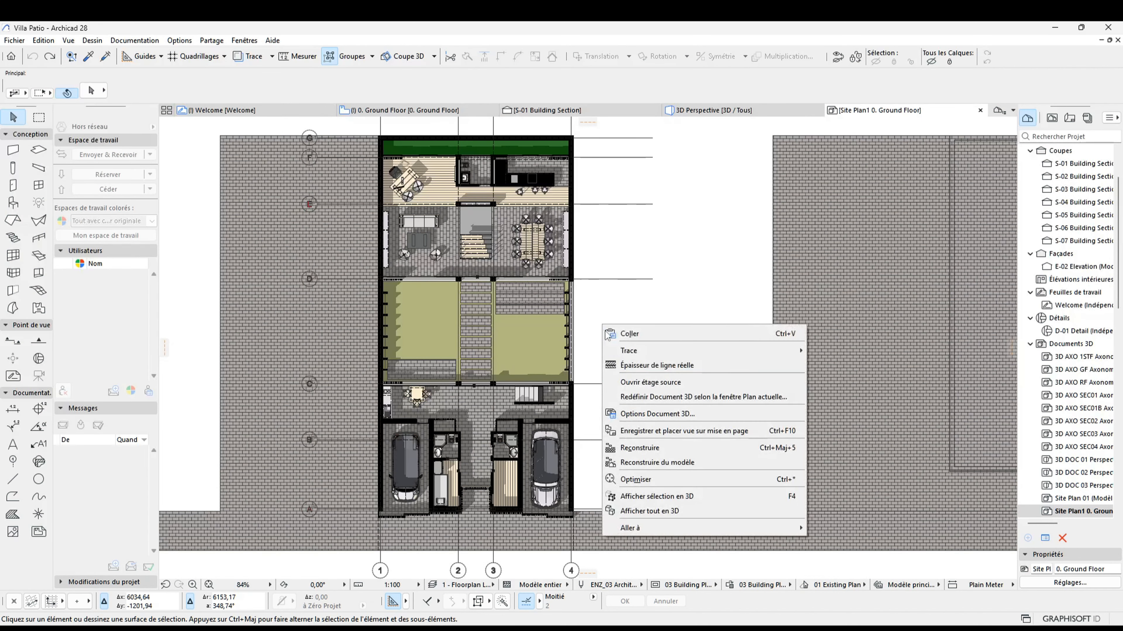
{"action": "left_click", "coordinate": [657, 413]}
{"action": "scroll", "coordinate": [249, 359], "scroll_direction": "down", "scroll_amount": 5}
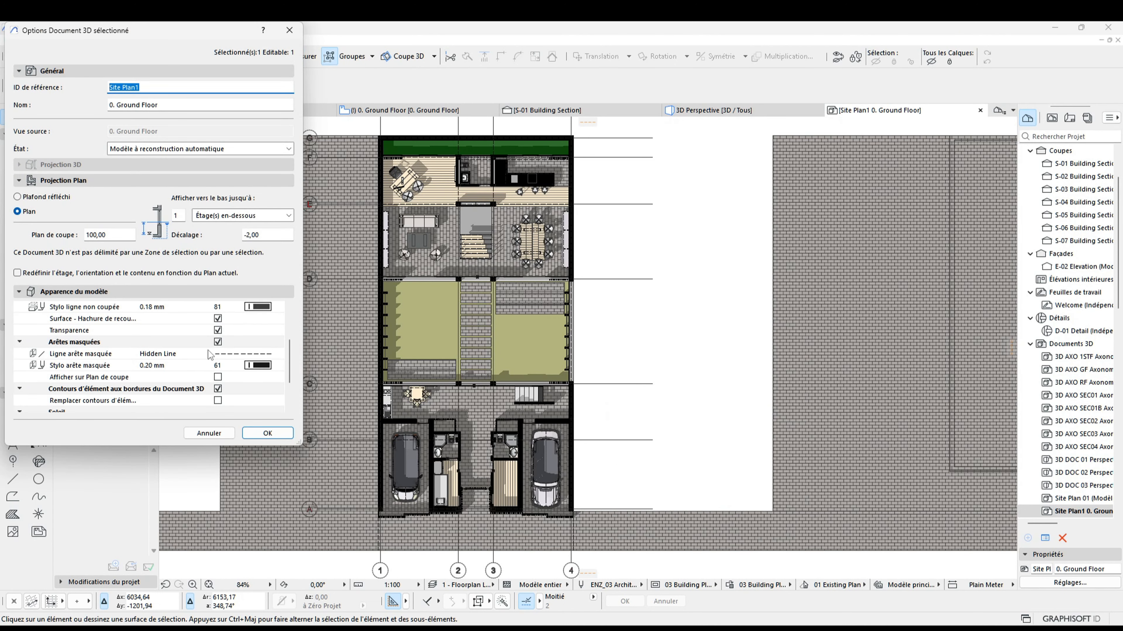
{"action": "left_click", "coordinate": [218, 319]}
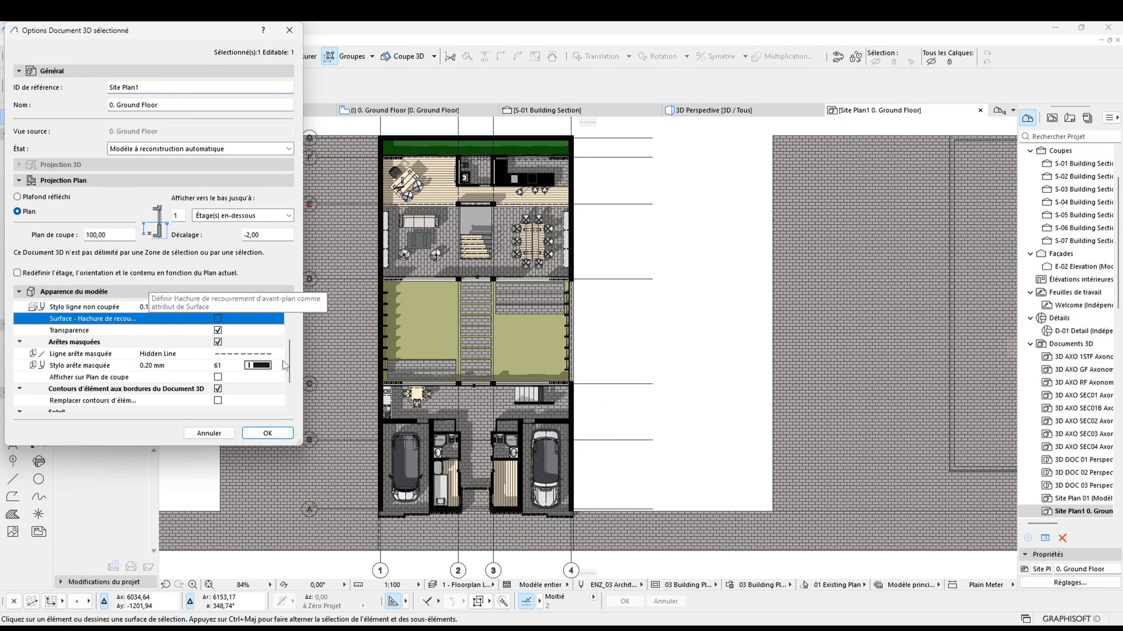
{"action": "key", "text": "Return"}
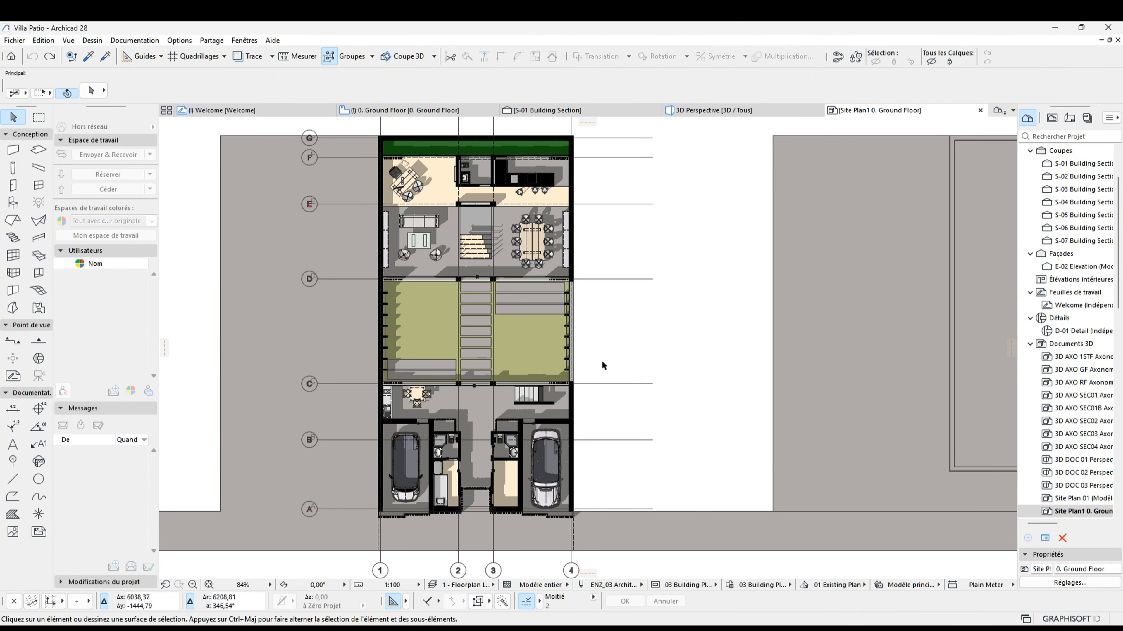
{"action": "mouse_move", "coordinate": [605, 360]}
{"action": "middle_mouse_down"}
{"action": "mouse_move", "coordinate": [590, 367]}
{"action": "mouse_move", "coordinate": [608, 358]}
{"action": "middle_mouse_up"}
Increase the 3D representation resolution of the Basin Cabinet 21 object in the right-hand ground floor bathroom
{"action": "scroll", "coordinate": [491, 487], "scroll_direction": "up", "scroll_amount": 5}
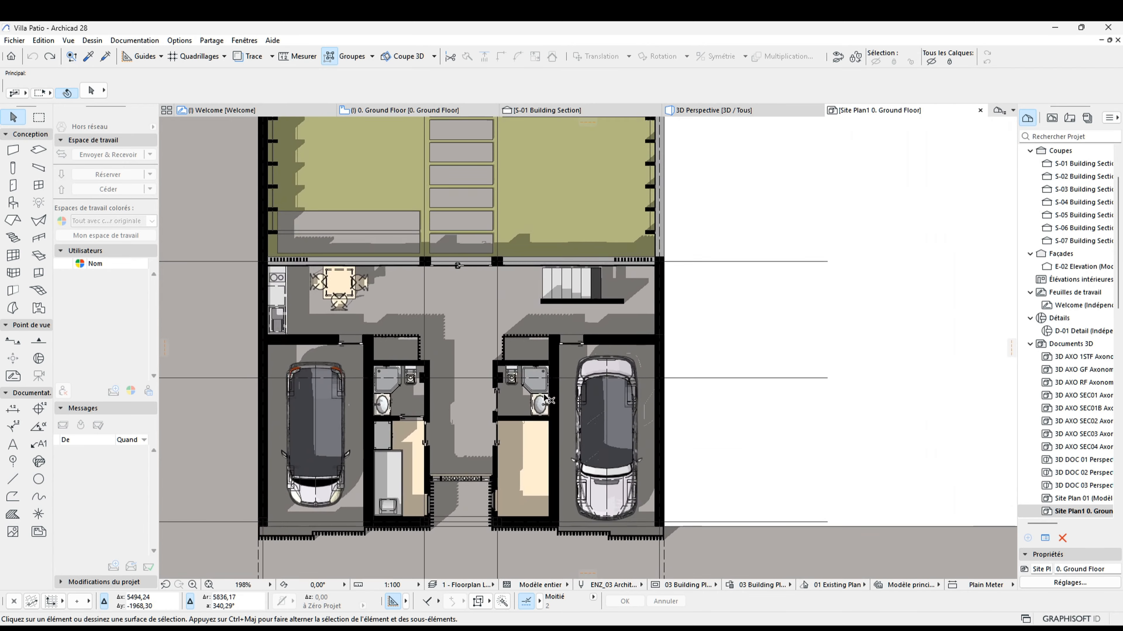
{"action": "scroll", "coordinate": [556, 401], "scroll_direction": "up", "scroll_amount": 3}
{"action": "left_click", "coordinate": [521, 415]}
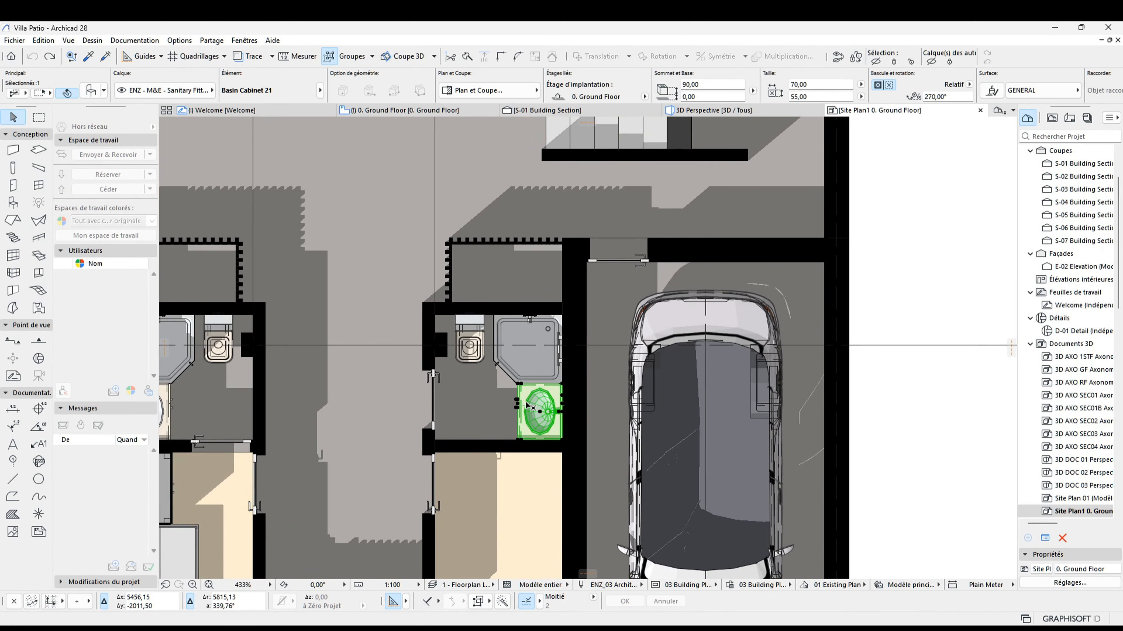
{"action": "scroll", "coordinate": [579, 477], "scroll_direction": "up", "scroll_amount": 3}
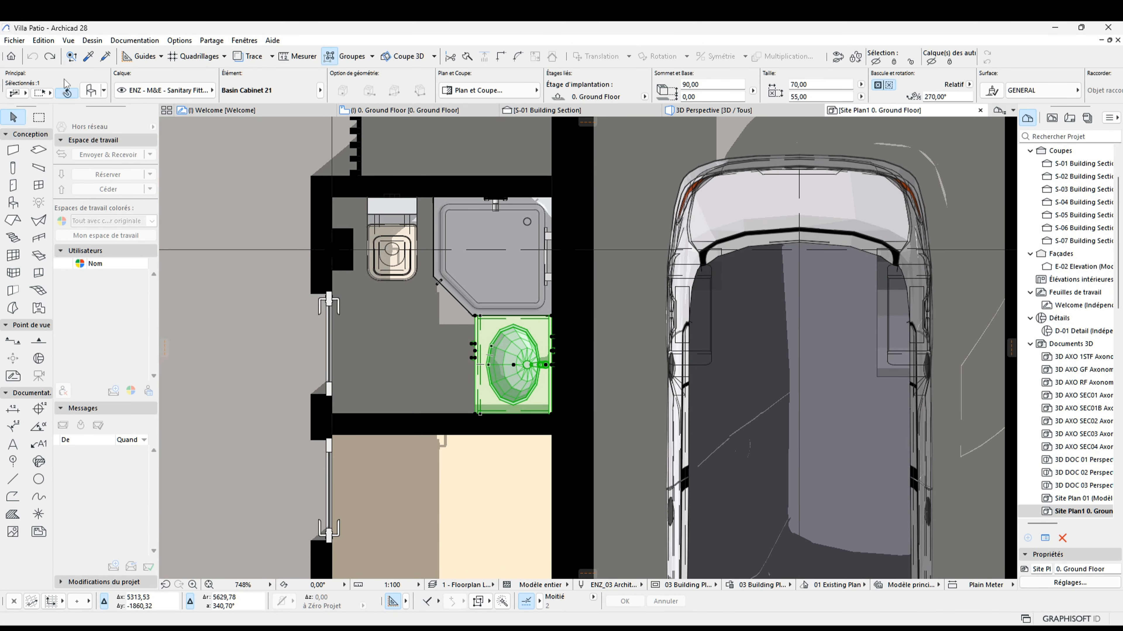
{"action": "left_click", "coordinate": [91, 91]}
{"action": "left_click", "coordinate": [555, 252]}
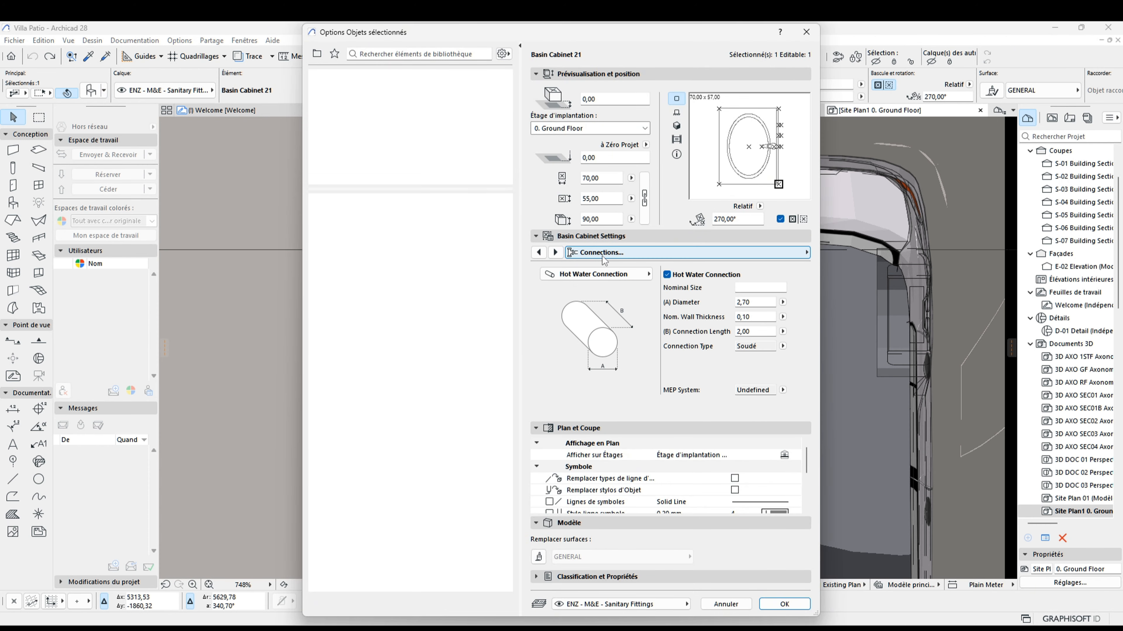
{"action": "left_click", "coordinate": [556, 253]}
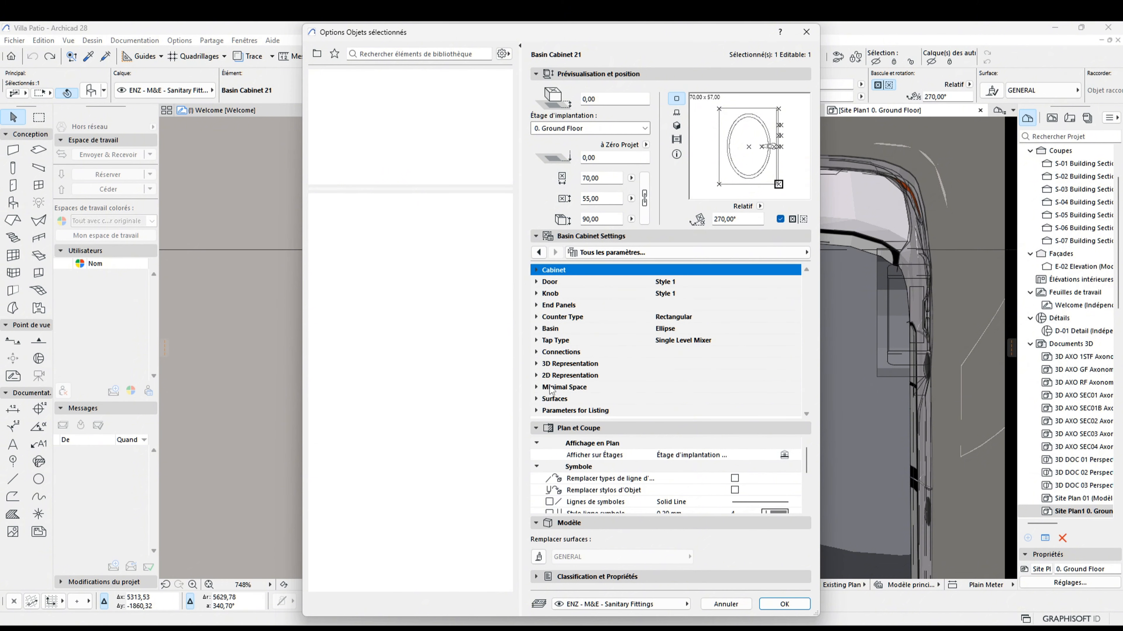
{"action": "left_click", "coordinate": [537, 363]}
{"action": "scroll", "coordinate": [605, 381], "scroll_direction": "down", "scroll_amount": 1}
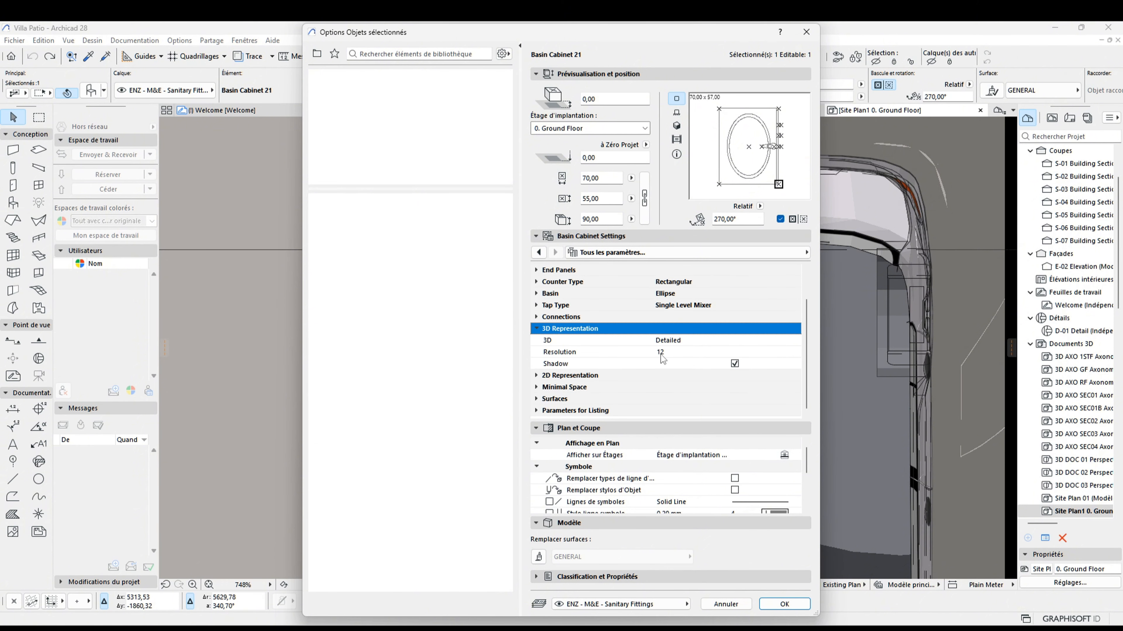
{"action": "left_click", "coordinate": [665, 352]}
{"action": "key", "text": "Return"}
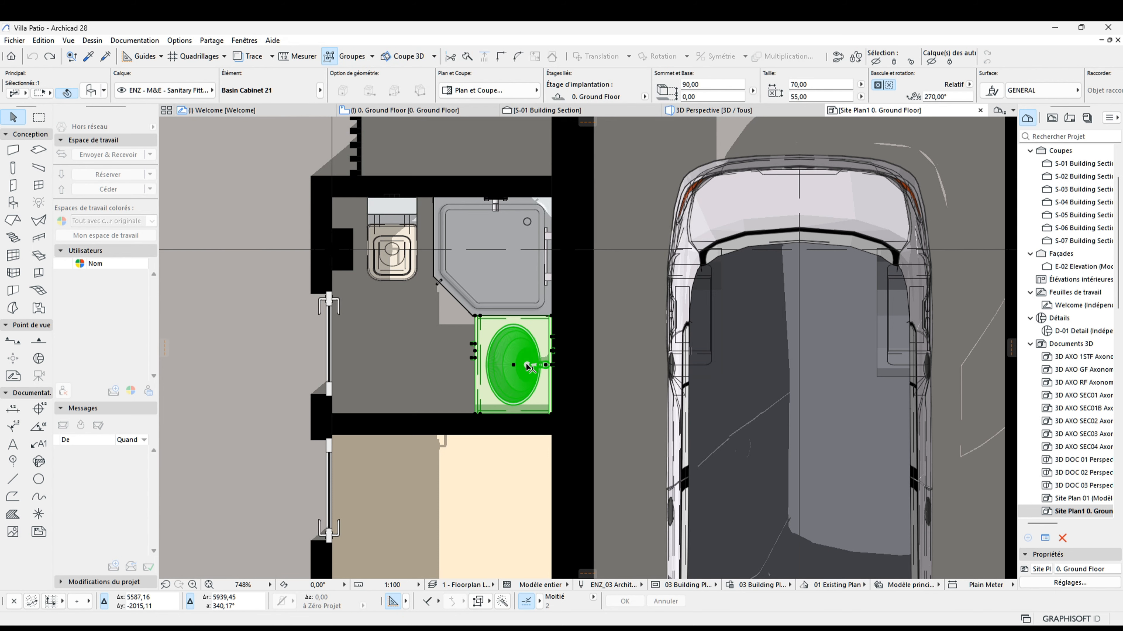
{"action": "key", "text": "Escape"}
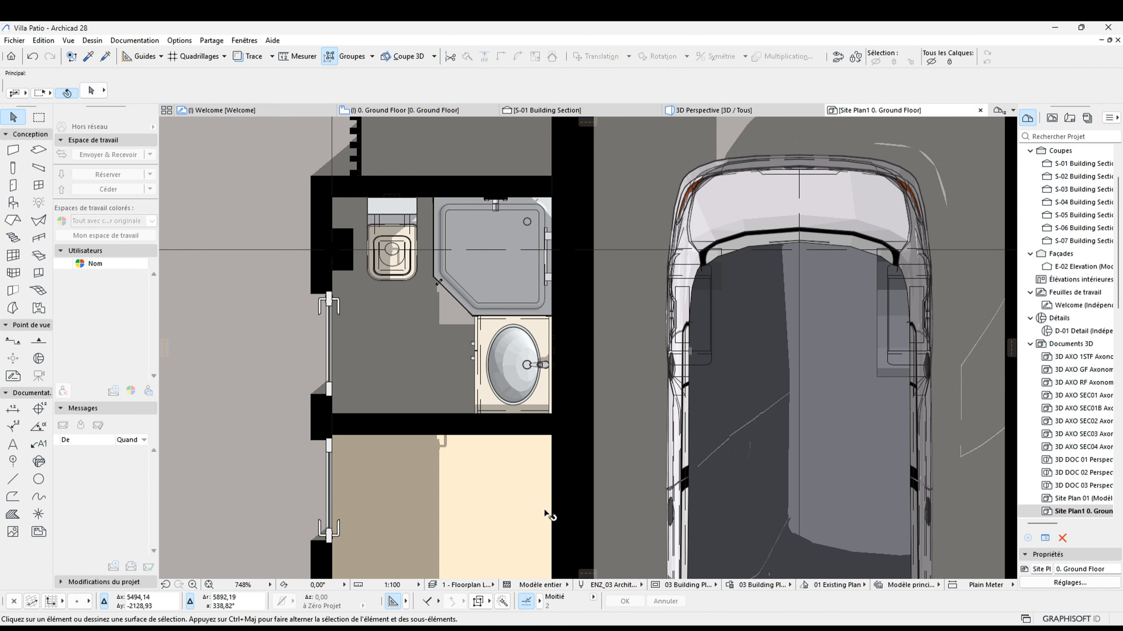
Try to transfer the edited basin cabinet's settings to the basin in the left-hand bathroom, and undo the change
{"action": "scroll", "coordinate": [573, 371], "scroll_direction": "down", "scroll_amount": 5}
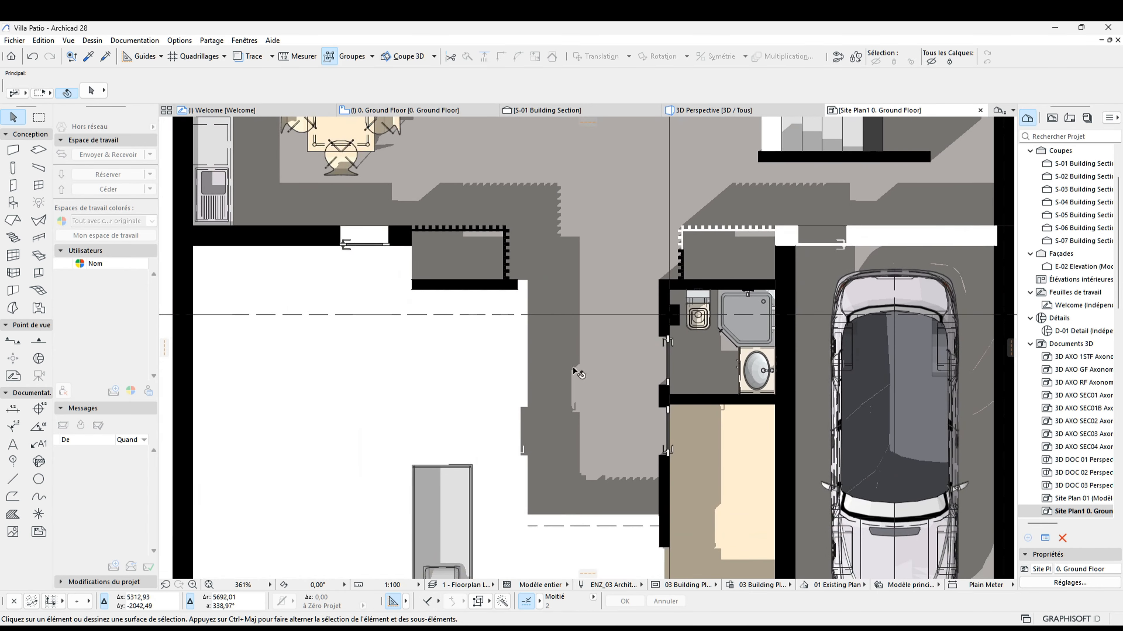
{"action": "middle_click_drag", "start_coordinate": [526, 278], "coordinate": [584, 462]}
{"action": "middle_click_drag", "start_coordinate": [439, 441], "coordinate": [409, 324]}
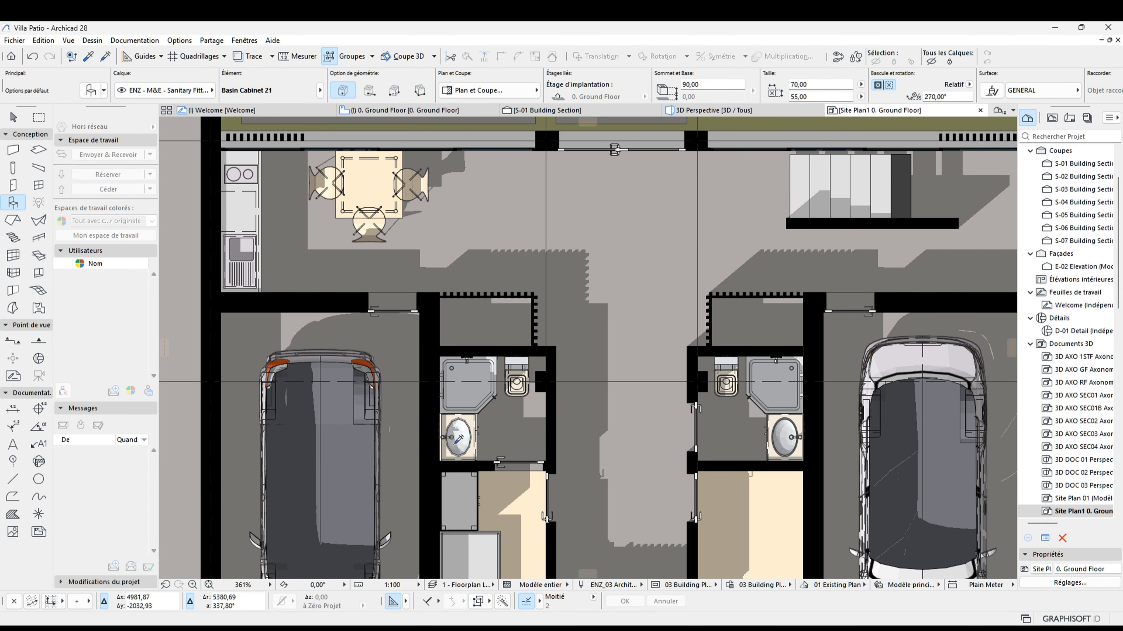
{"action": "left_click", "coordinate": [468, 453]}
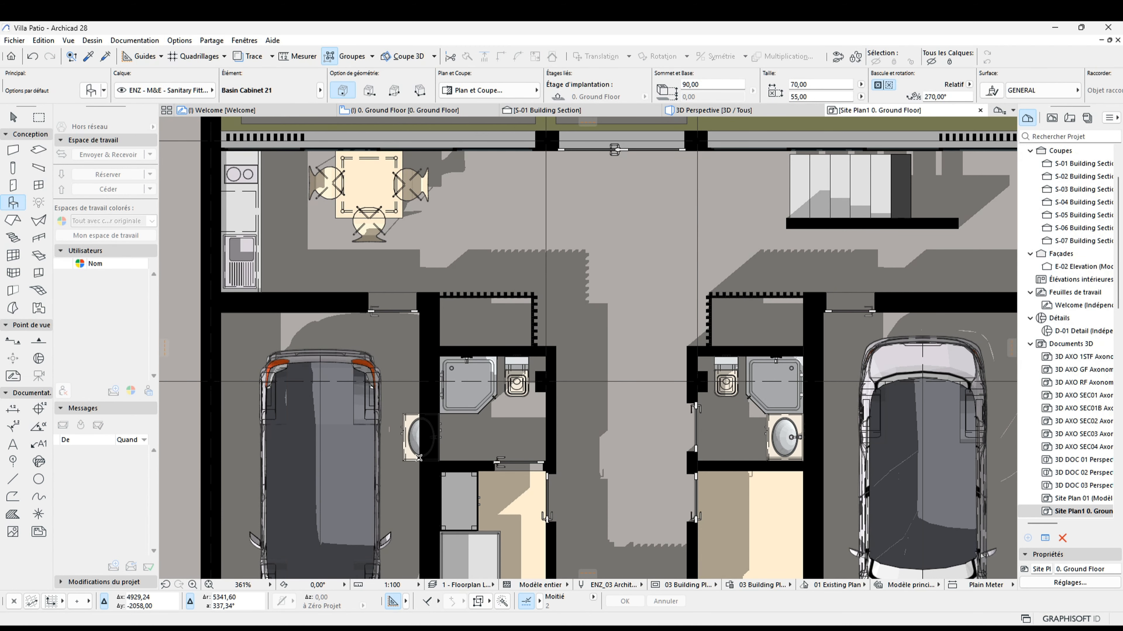
{"action": "key", "text": "Escape"}
{"action": "left_click", "coordinate": [439, 461]}
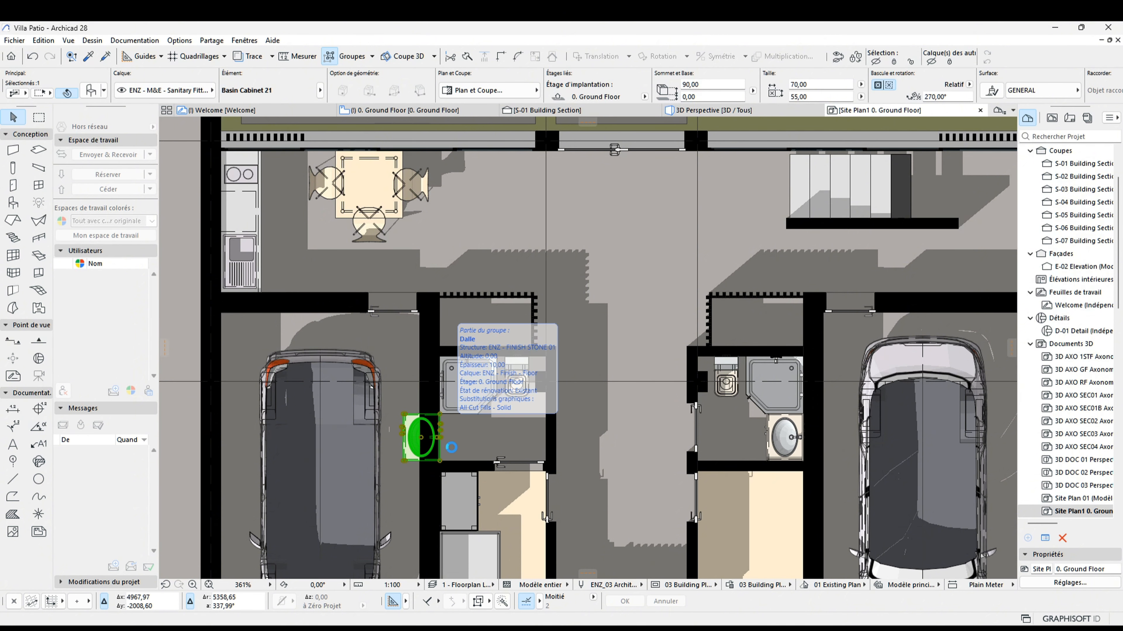
{"action": "key", "text": "ctrl+z"}
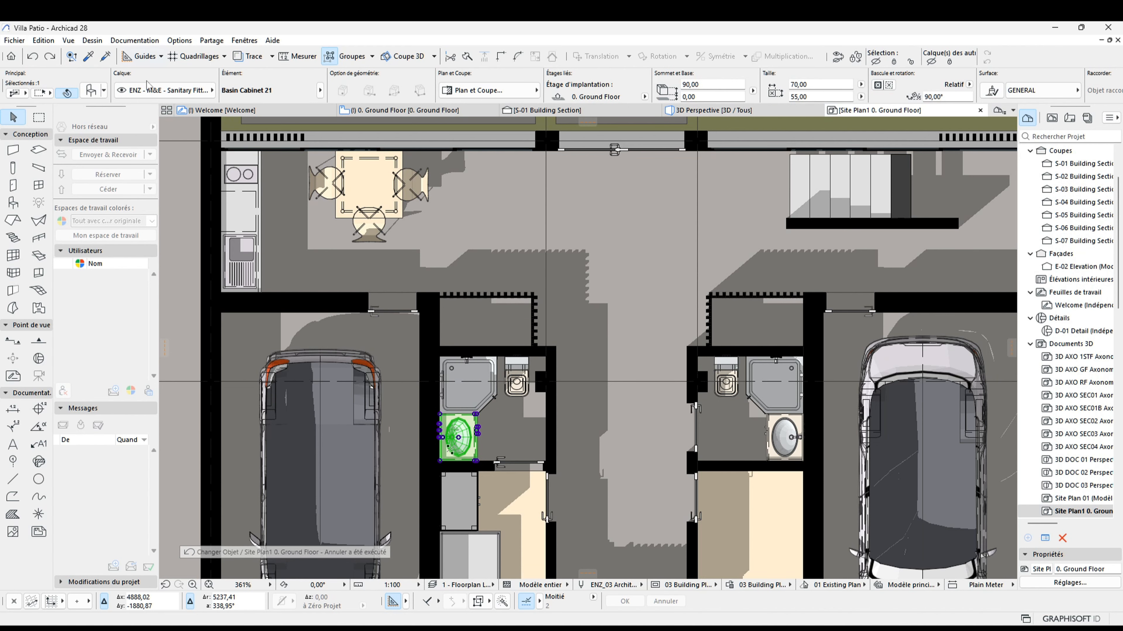
Increase the 3D representation resolution of the Basin Cabinet 21 object in the left-hand ground floor bathroom
{"action": "left_click", "coordinate": [90, 90]}
{"action": "left_click", "coordinate": [555, 252]}
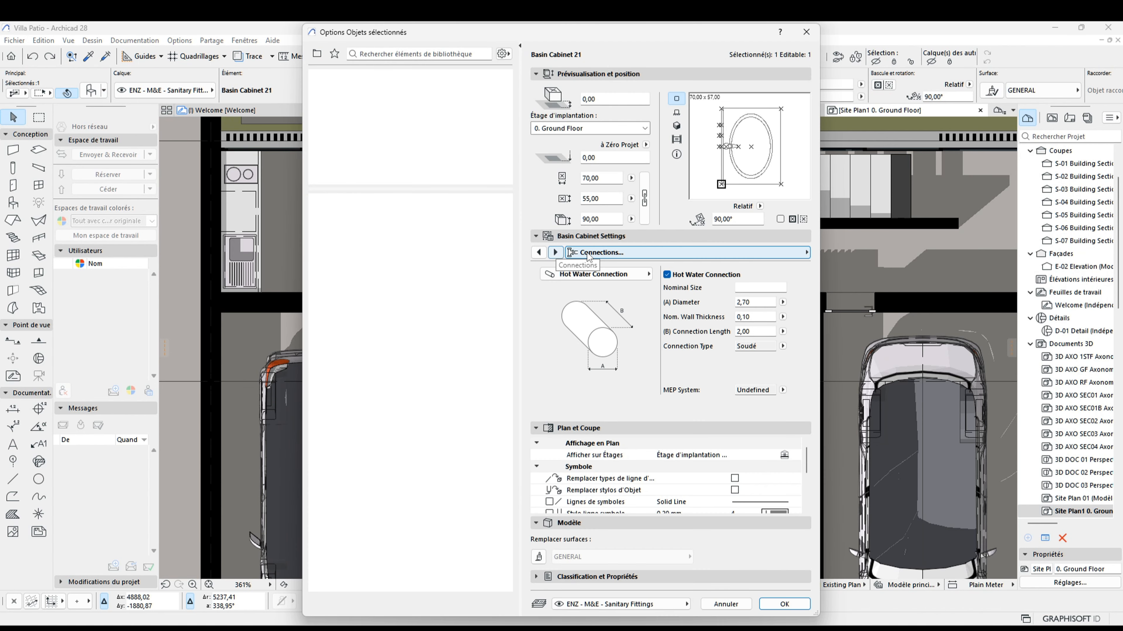
{"action": "left_click", "coordinate": [555, 252]}
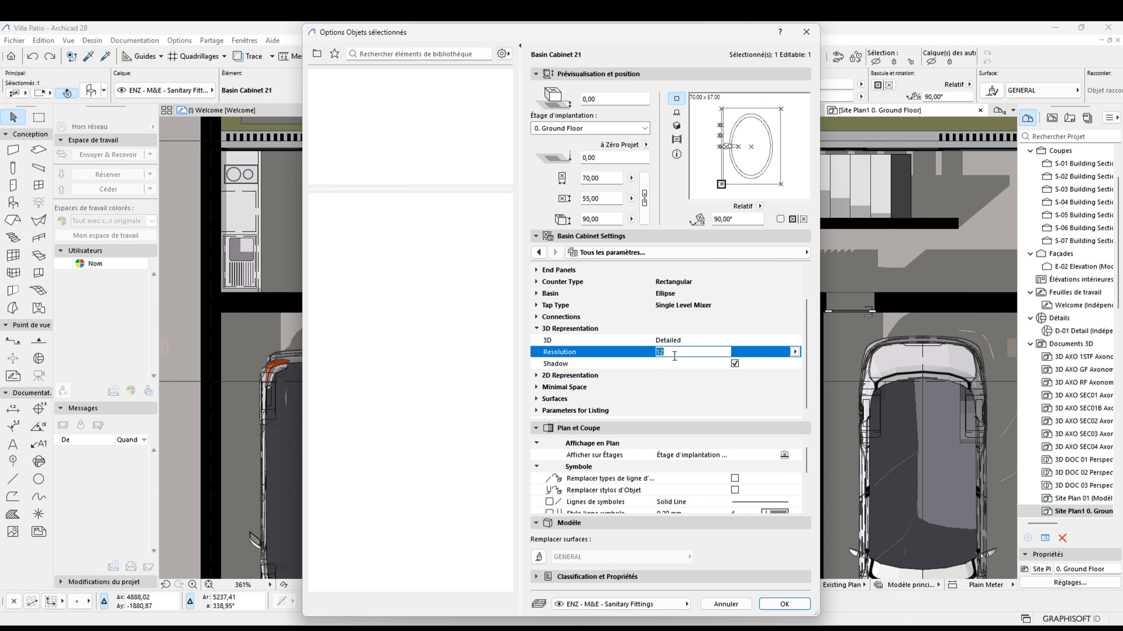
{"action": "key", "text": "Return"}
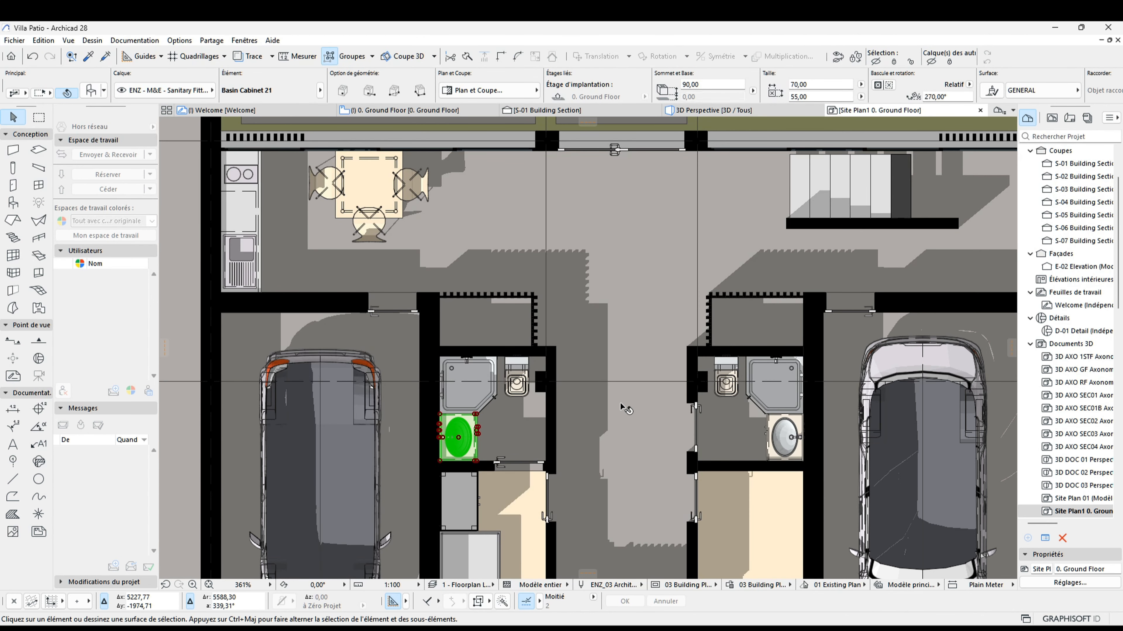
{"action": "left_click", "coordinate": [624, 406]}
Set the top surface override of the patio garden slab between axes C and D to Grass - Green
{"action": "scroll", "coordinate": [552, 435], "scroll_direction": "down", "scroll_amount": 1}
{"action": "middle_click_drag", "start_coordinate": [540, 441], "coordinate": [517, 463]}
{"action": "scroll", "coordinate": [517, 463], "scroll_direction": "down", "scroll_amount": 1}
{"action": "middle_click_drag", "start_coordinate": [622, 163], "coordinate": [516, 286]}
{"action": "middle_click_drag", "start_coordinate": [766, 370], "coordinate": [687, 361]}
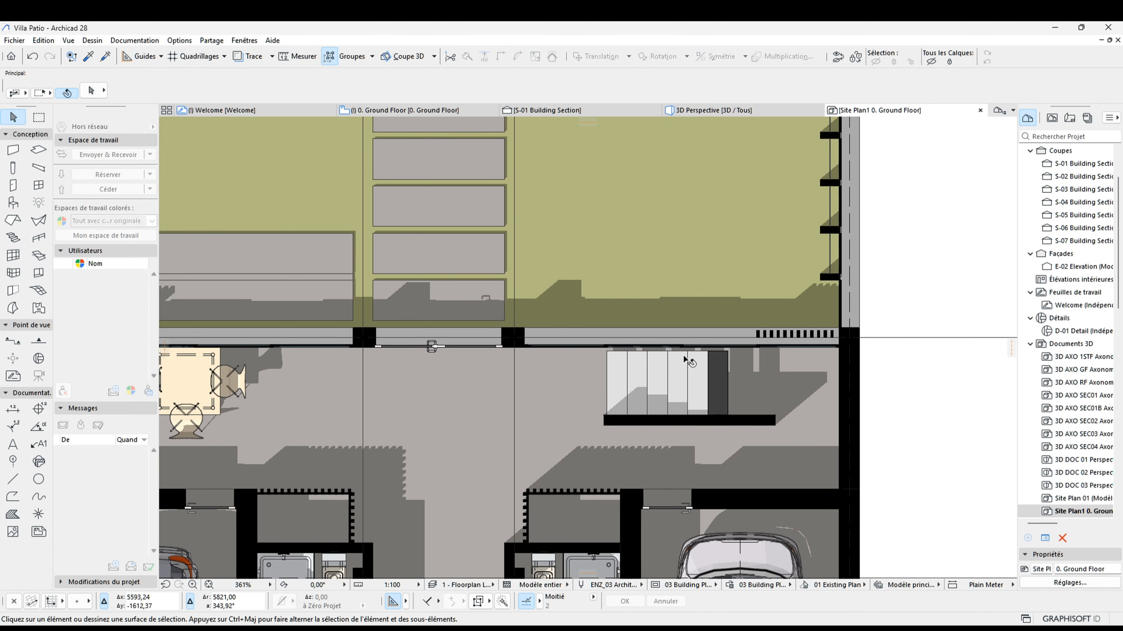
{"action": "scroll", "coordinate": [676, 385], "scroll_direction": "down", "scroll_amount": 5}
{"action": "scroll", "coordinate": [594, 404], "scroll_direction": "up", "scroll_amount": 2}
{"action": "middle_click_drag", "start_coordinate": [639, 406], "coordinate": [586, 414]}
{"action": "left_click", "coordinate": [594, 334]}
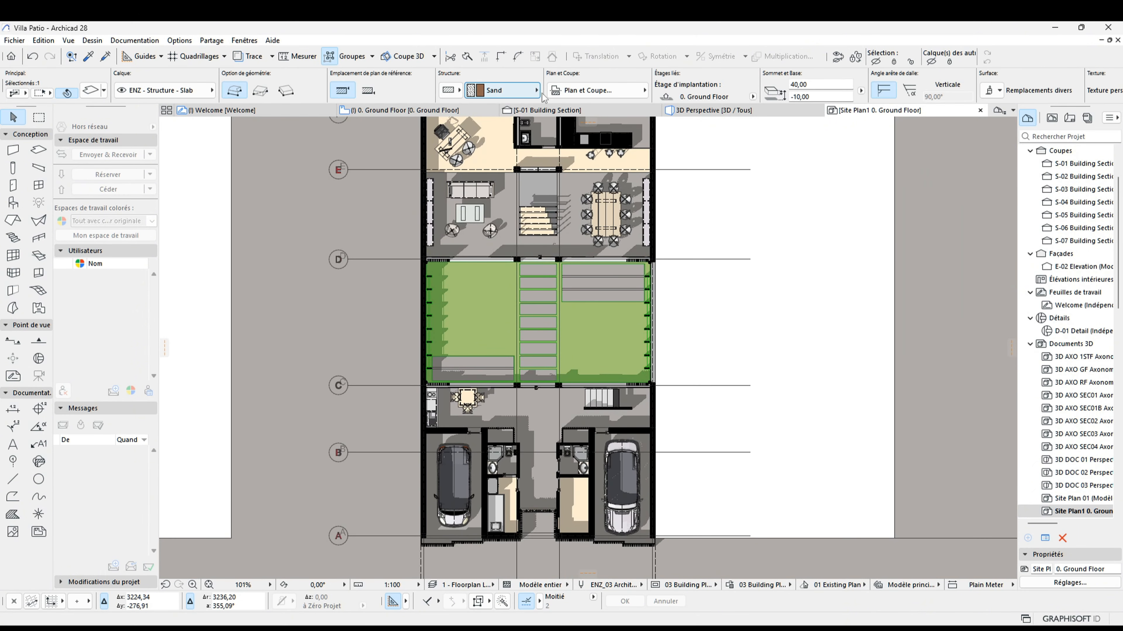
{"action": "left_click", "coordinate": [91, 90]}
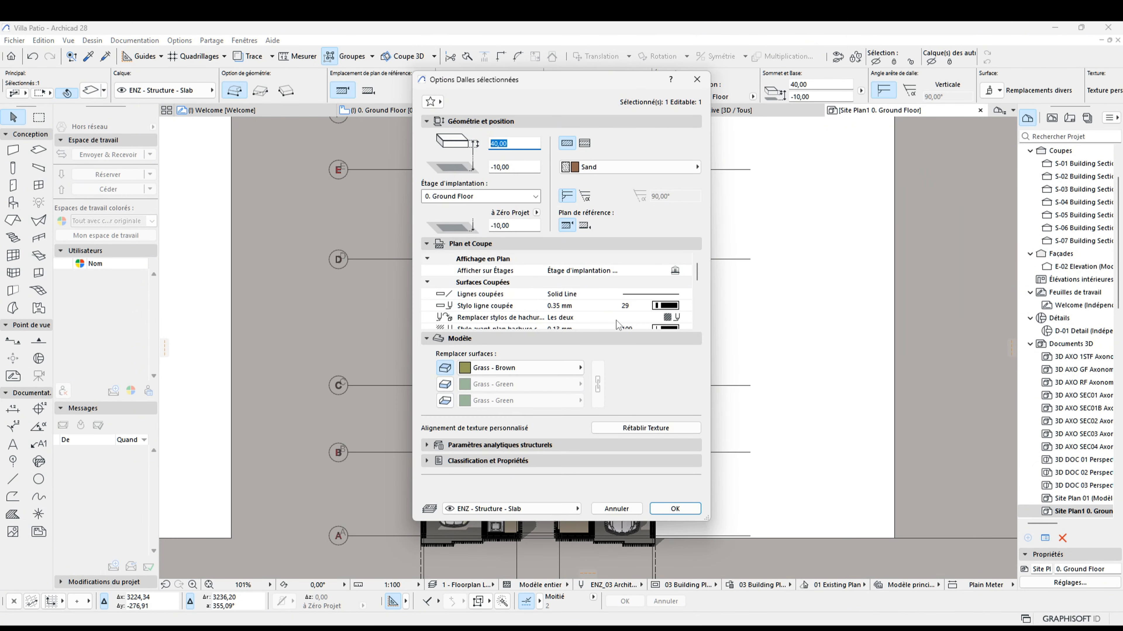
{"action": "left_click", "coordinate": [574, 367]}
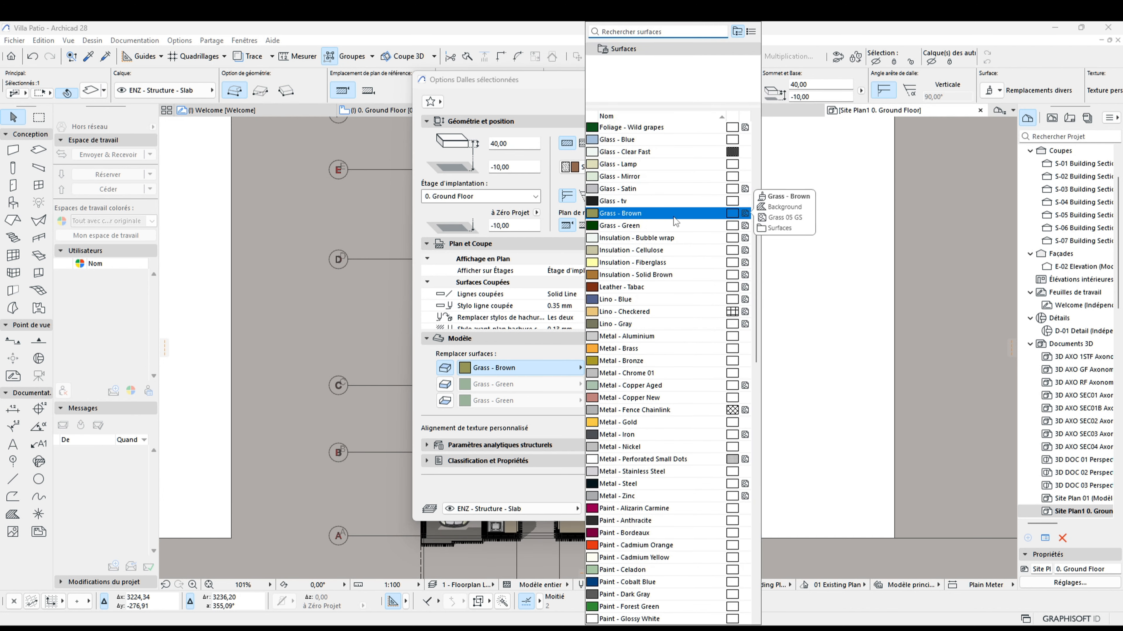
{"action": "left_click", "coordinate": [628, 225]}
{"action": "left_click", "coordinate": [672, 508]}
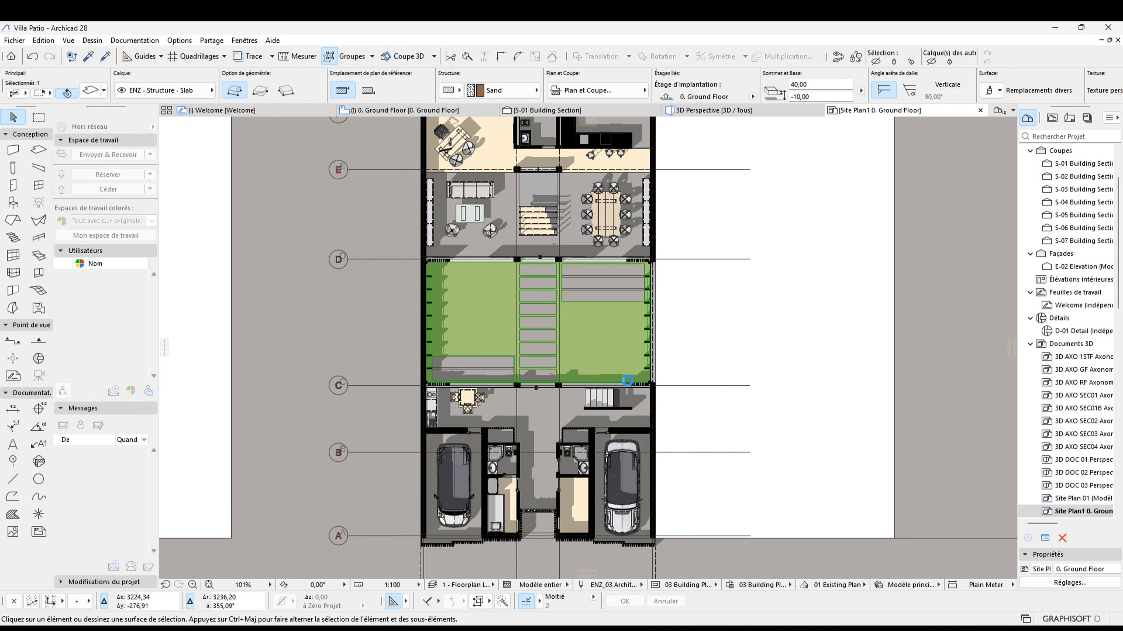
{"action": "left_click", "coordinate": [668, 342]}
Override the top surface of the timber floor slab between axes E and F with Parquet - 01
{"action": "middle_click_drag", "start_coordinate": [668, 341], "coordinate": [665, 423]}
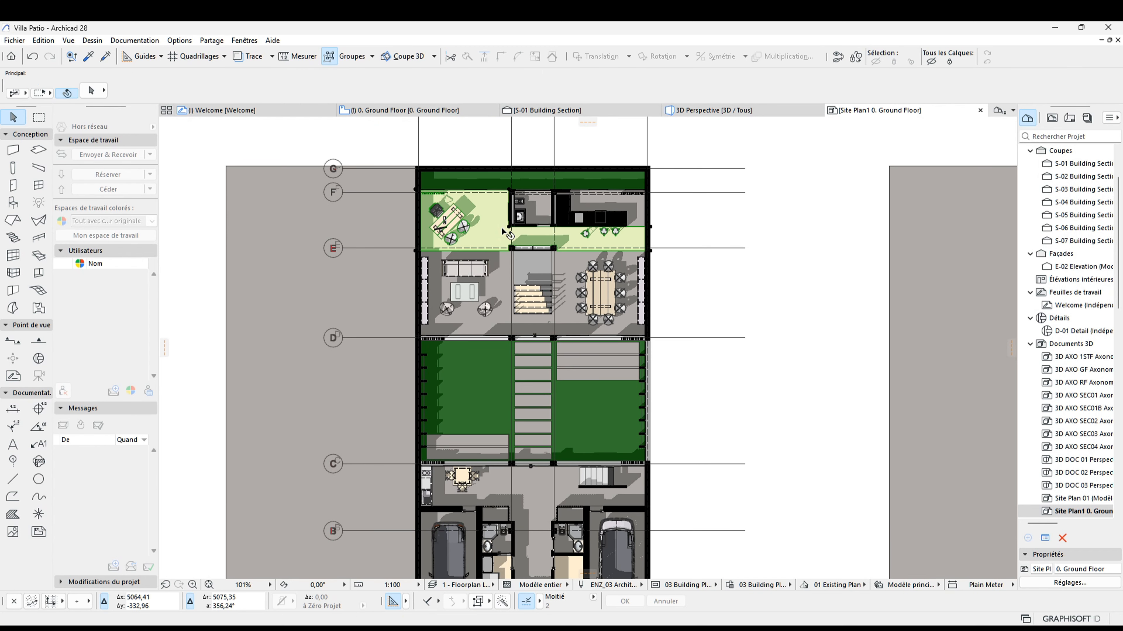
{"action": "left_click", "coordinate": [504, 233]}
{"action": "key", "text": "ctrl+t"}
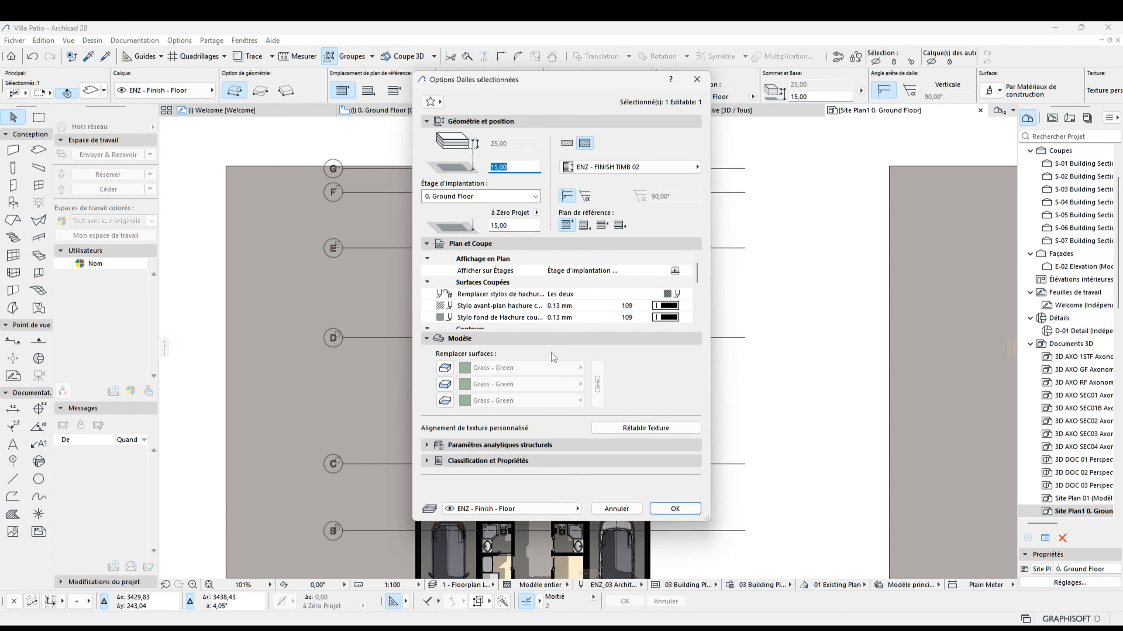
{"action": "scroll", "coordinate": [605, 298], "scroll_direction": "down", "scroll_amount": 3}
{"action": "left_click", "coordinate": [502, 366]}
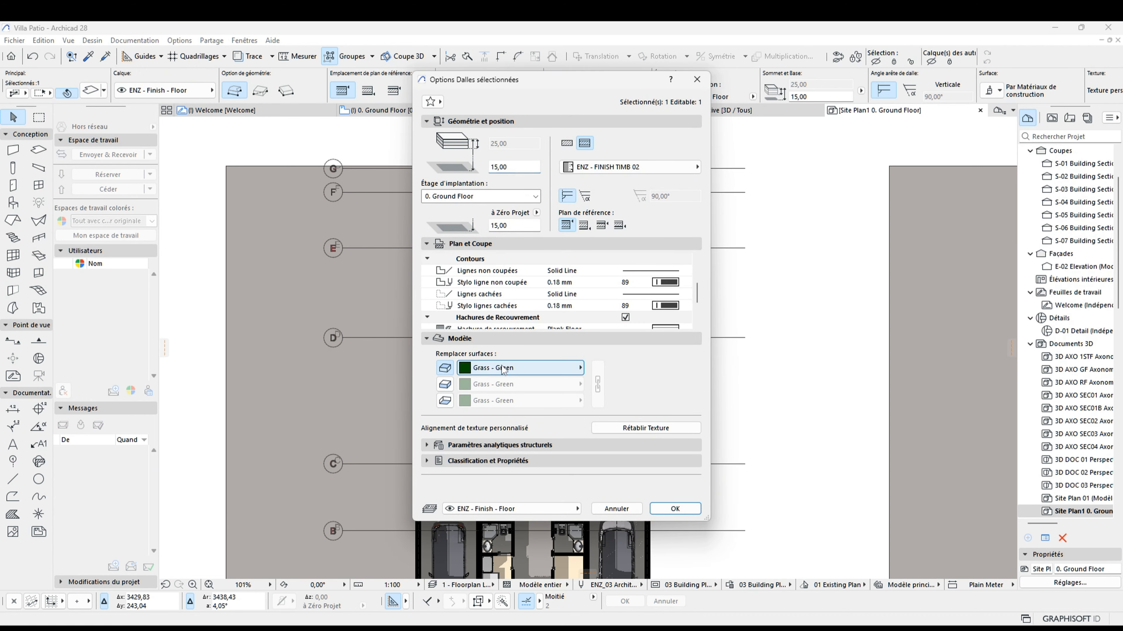
{"action": "left_click", "coordinate": [503, 367]}
{"action": "type", "text": "par"}
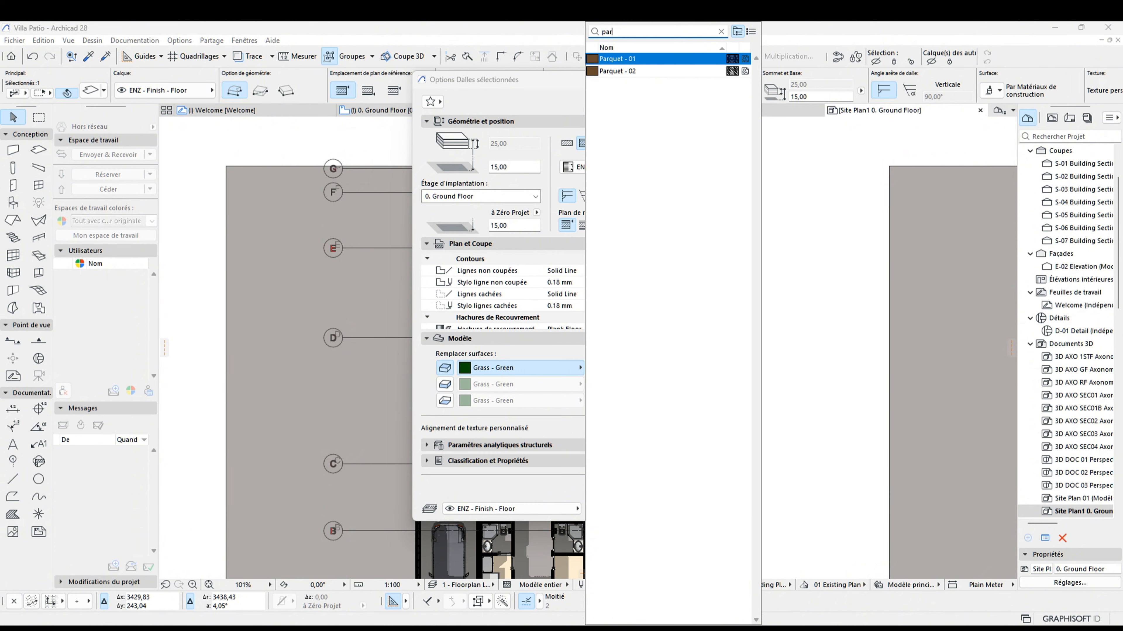
{"action": "key", "text": "Return"}
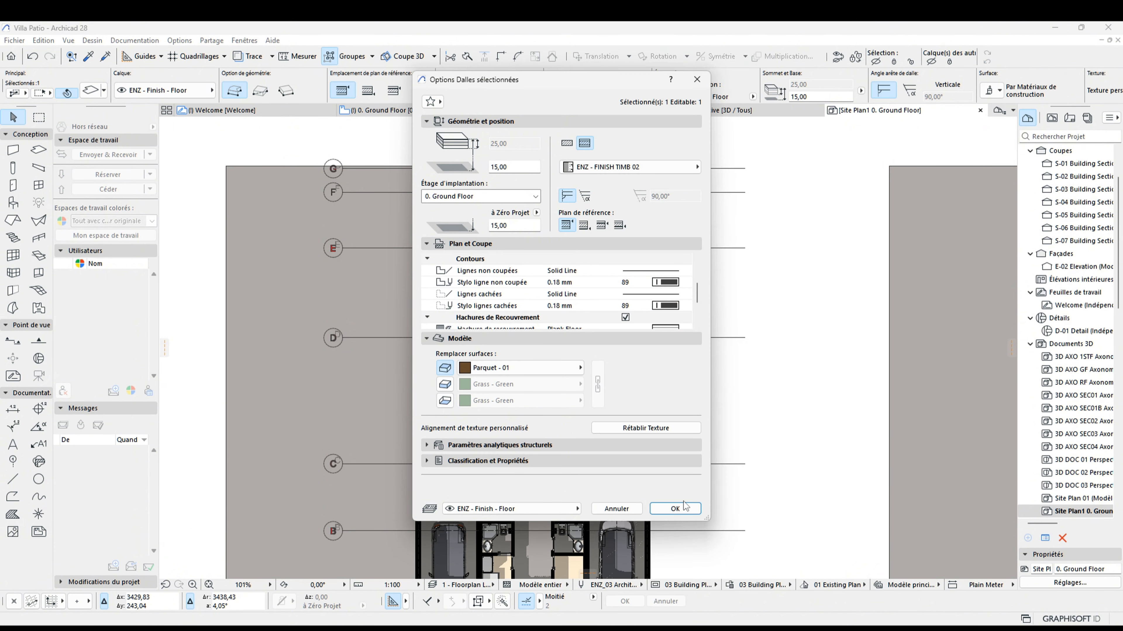
{"action": "left_click", "coordinate": [675, 509]}
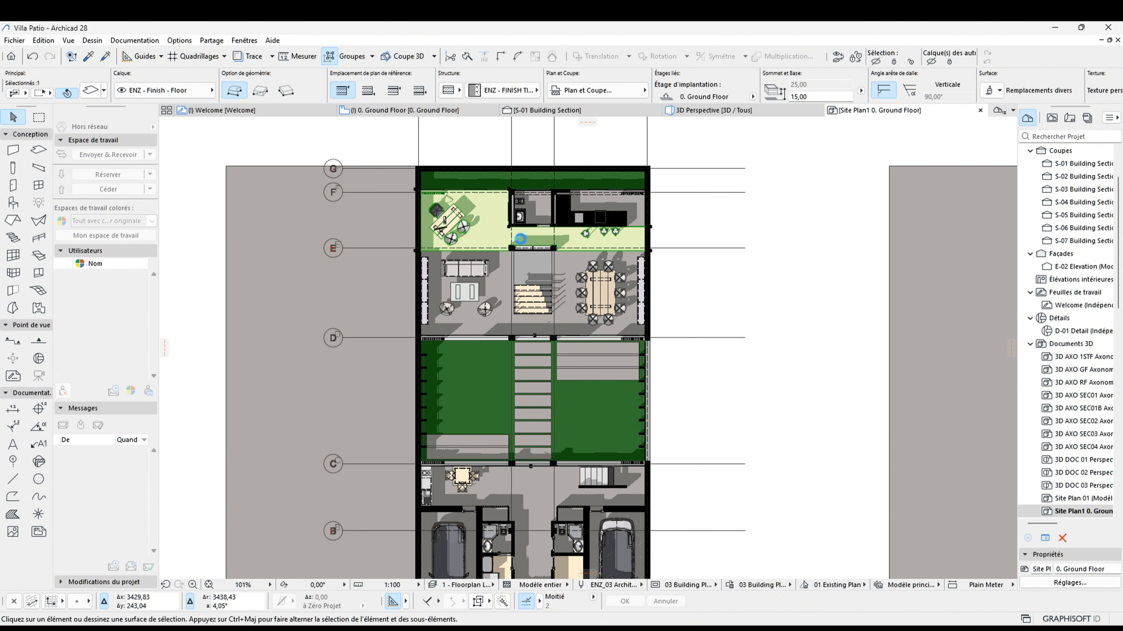
{"action": "key", "text": "Escape"}
Turn on the surface cover fills for uncut elements in the Site Plan1 3D document
{"action": "scroll", "coordinate": [526, 225], "scroll_direction": "up", "scroll_amount": 3}
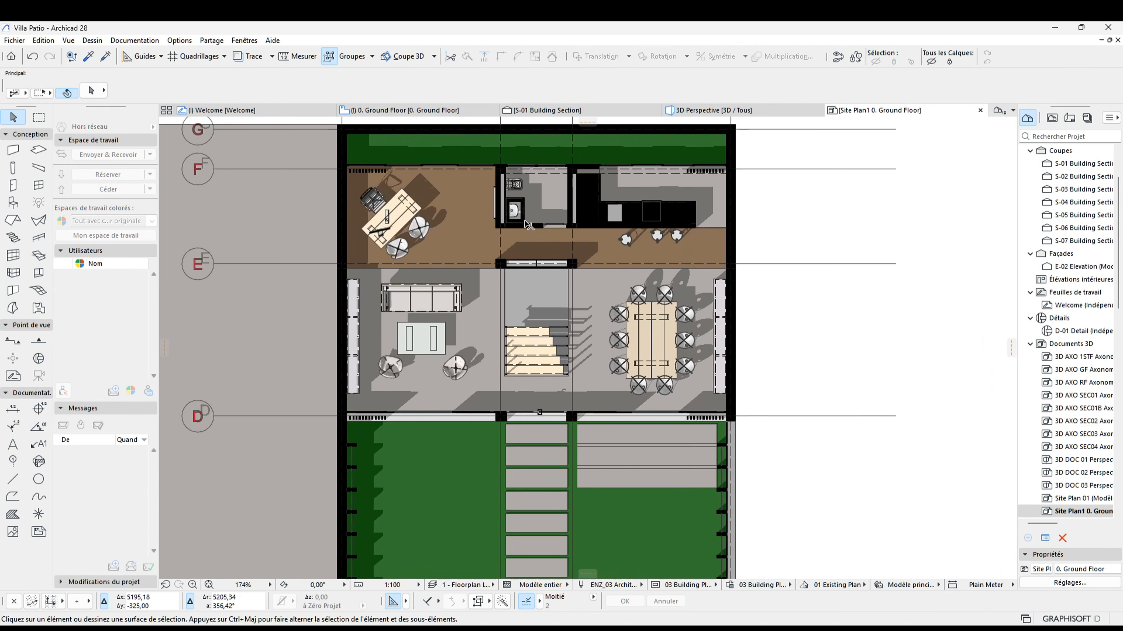
{"action": "right_click", "coordinate": [853, 231]}
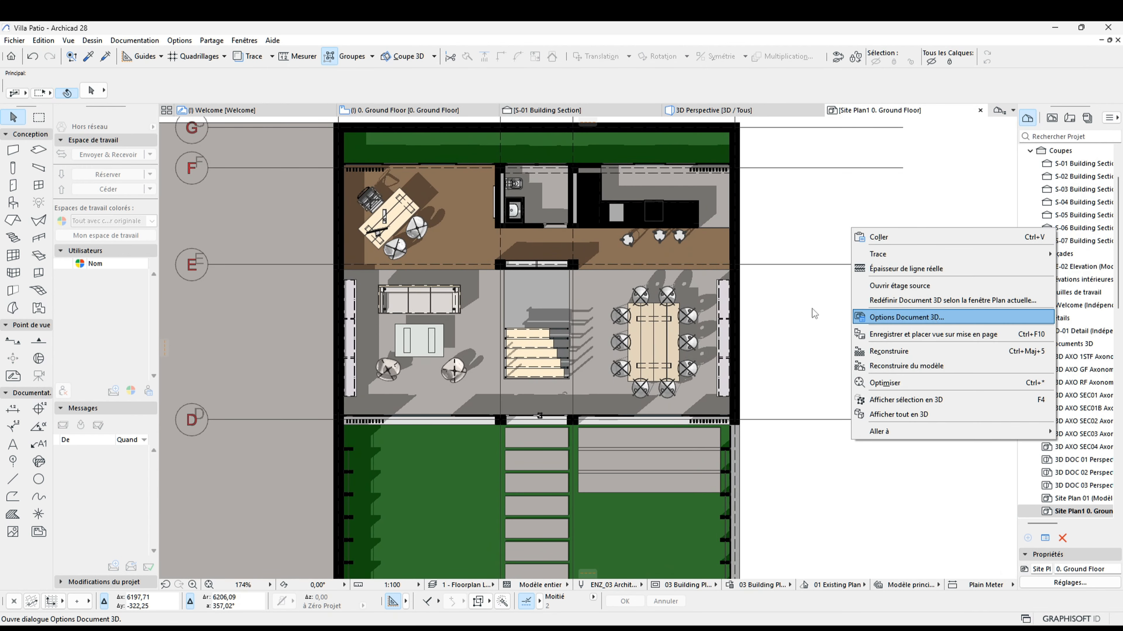
{"action": "key", "text": "Escape"}
{"action": "left_click", "coordinate": [581, 290]}
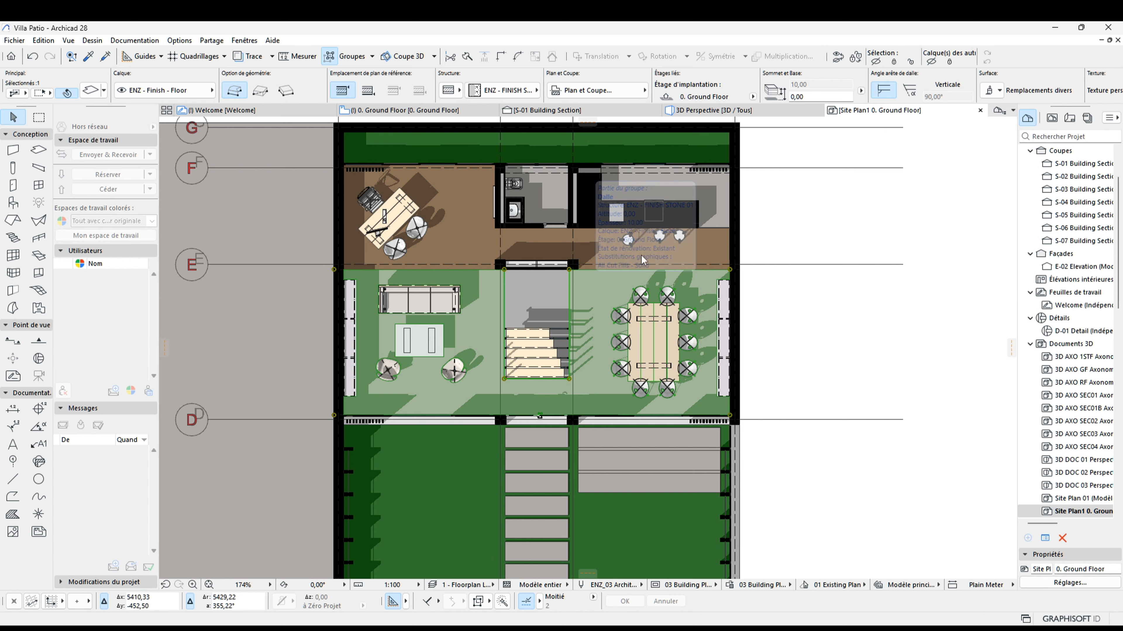
{"action": "key", "text": "Escape"}
{"action": "right_click", "coordinate": [863, 221]}
{"action": "left_click", "coordinate": [927, 308]}
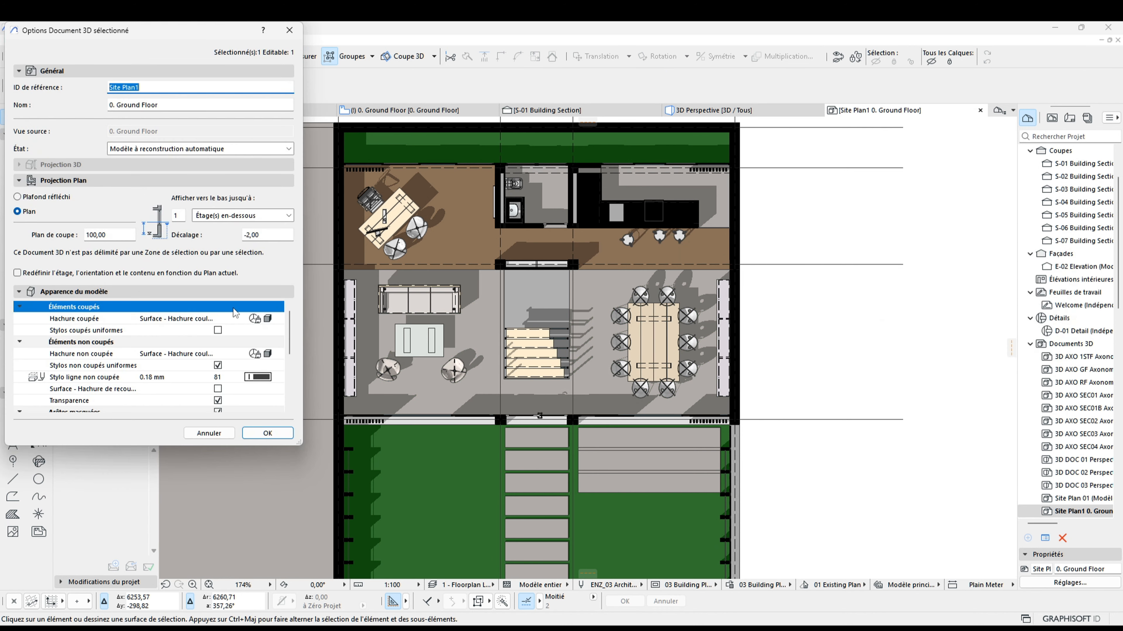
{"action": "left_click", "coordinate": [231, 389]}
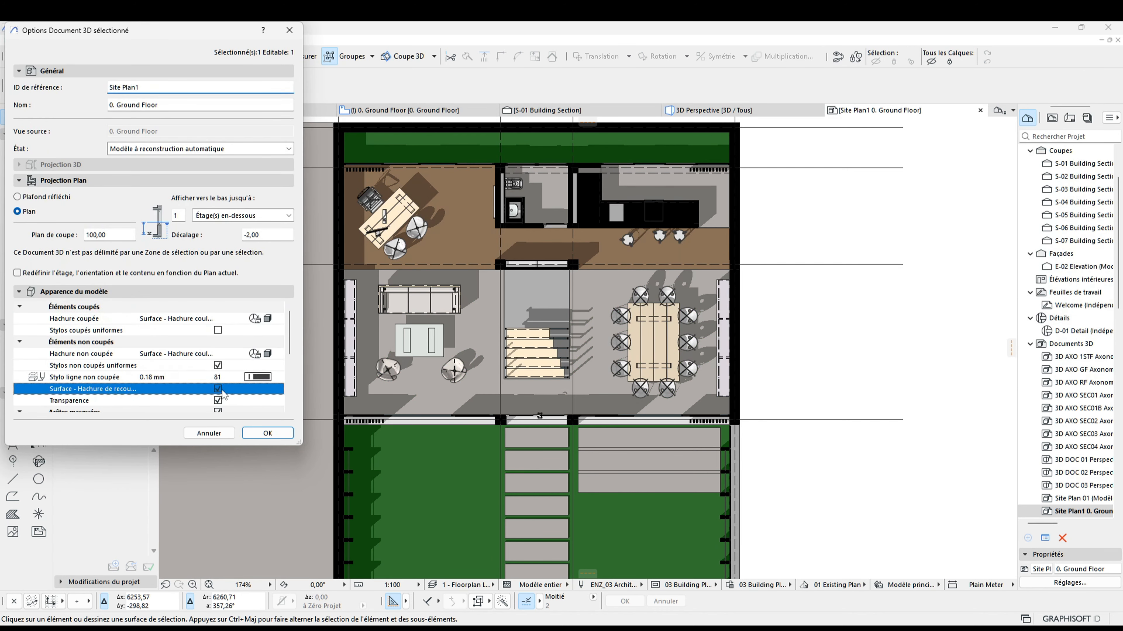
{"action": "left_click", "coordinate": [266, 433]}
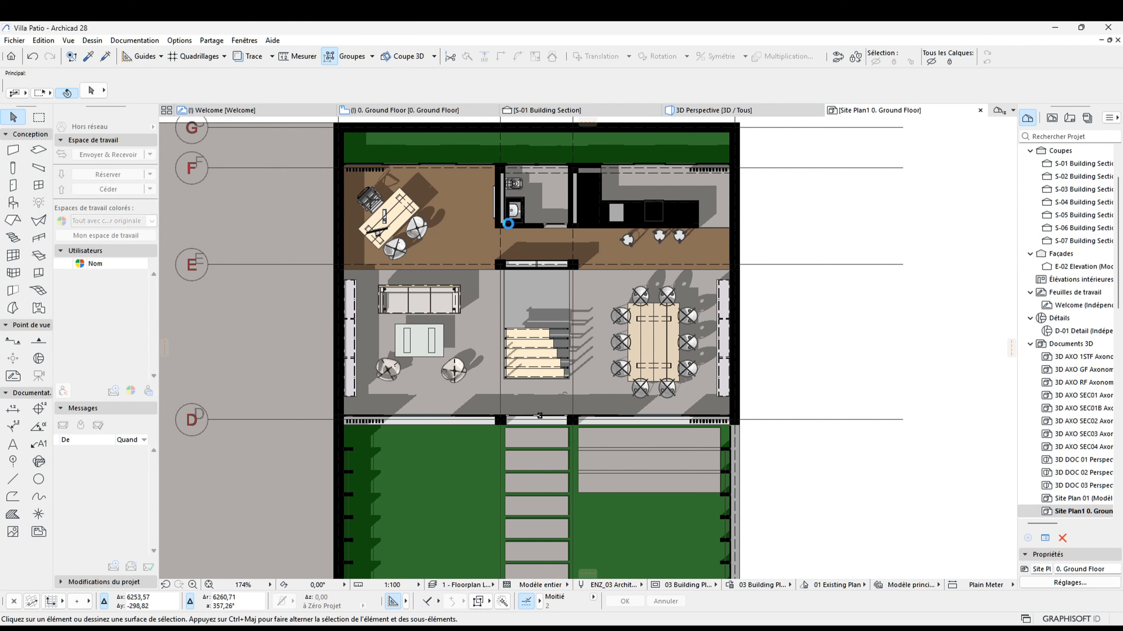
Set the edge surface override of the living and dining floor slab to Wood - Mahogany Horizontal
{"action": "scroll", "coordinate": [484, 265], "scroll_direction": "up", "scroll_amount": 2}
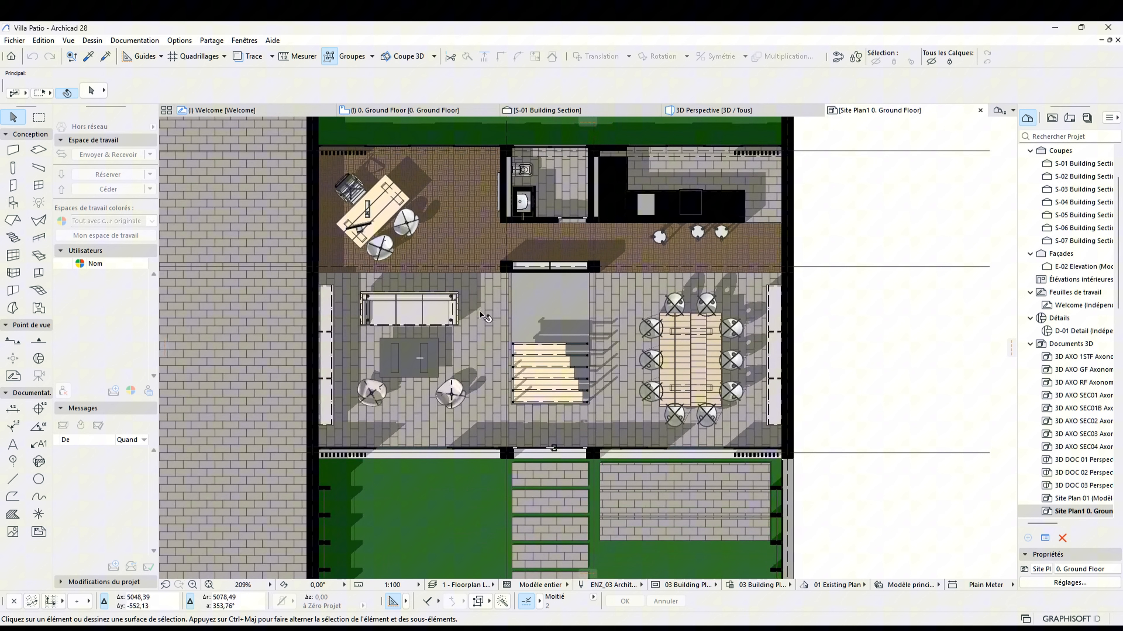
{"action": "left_click", "coordinate": [483, 316]}
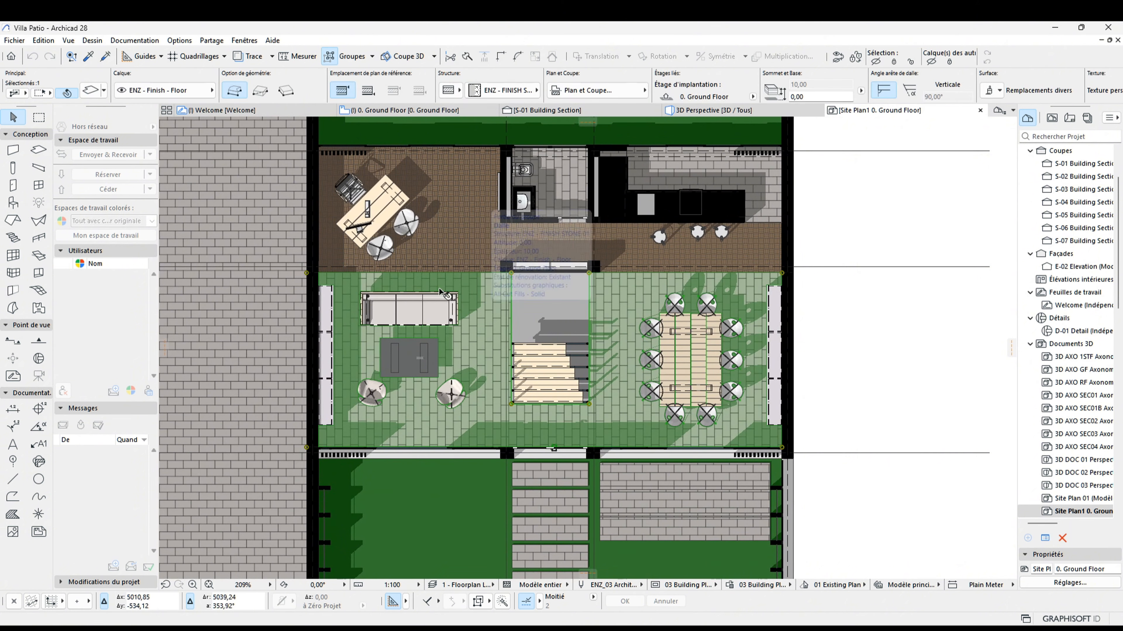
{"action": "key", "text": "ctrl+t"}
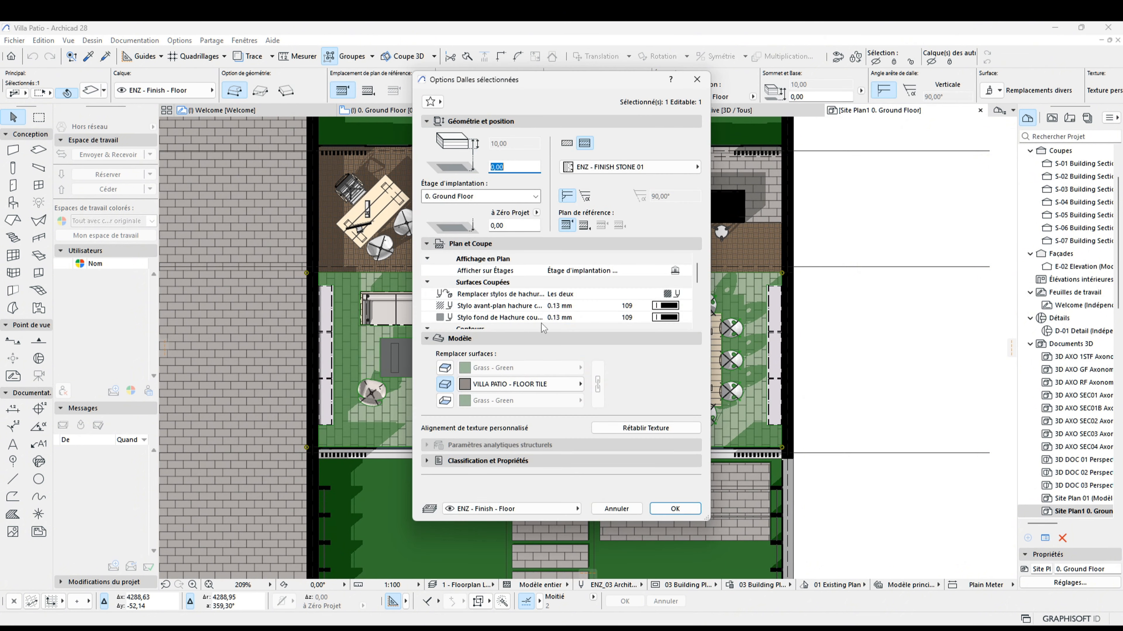
{"action": "left_click", "coordinate": [526, 384]}
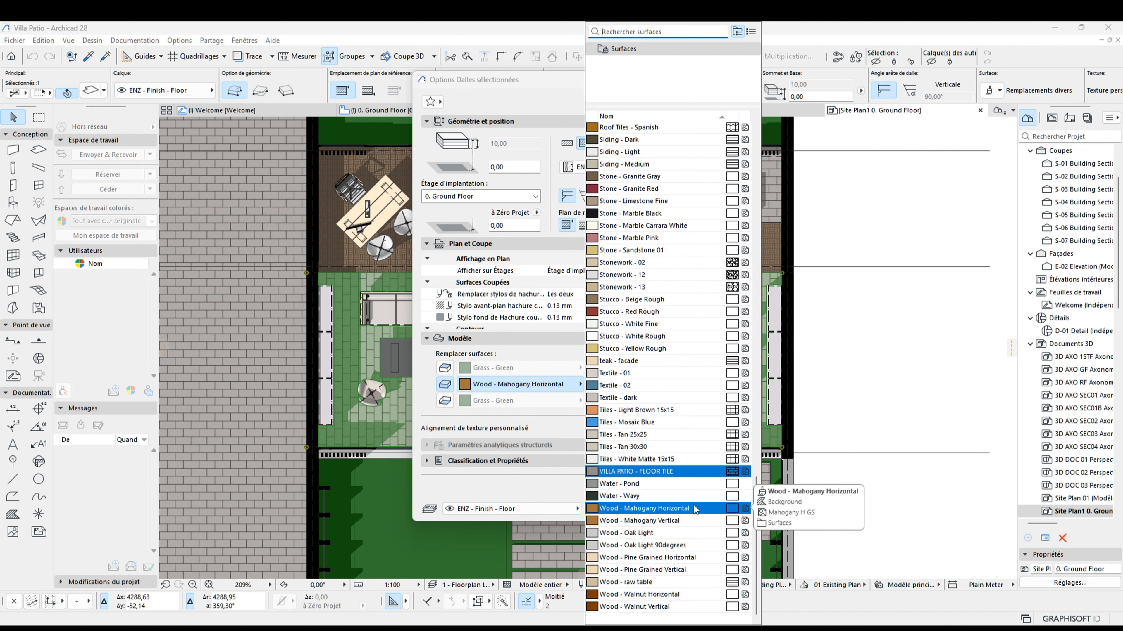
{"action": "left_click", "coordinate": [694, 509]}
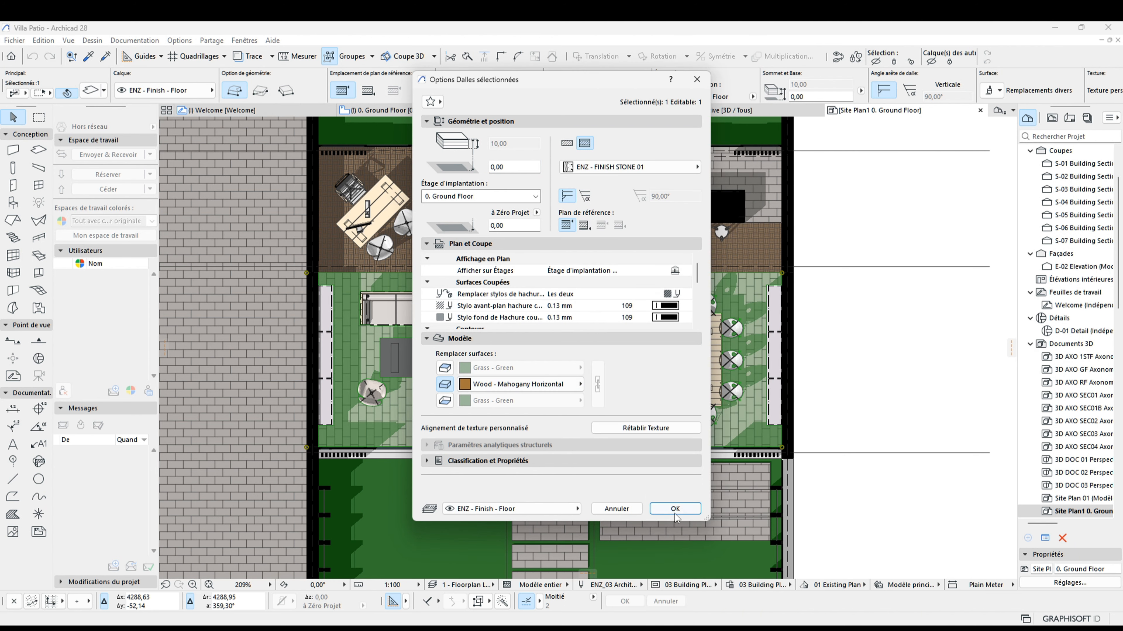
{"action": "left_click", "coordinate": [676, 508]}
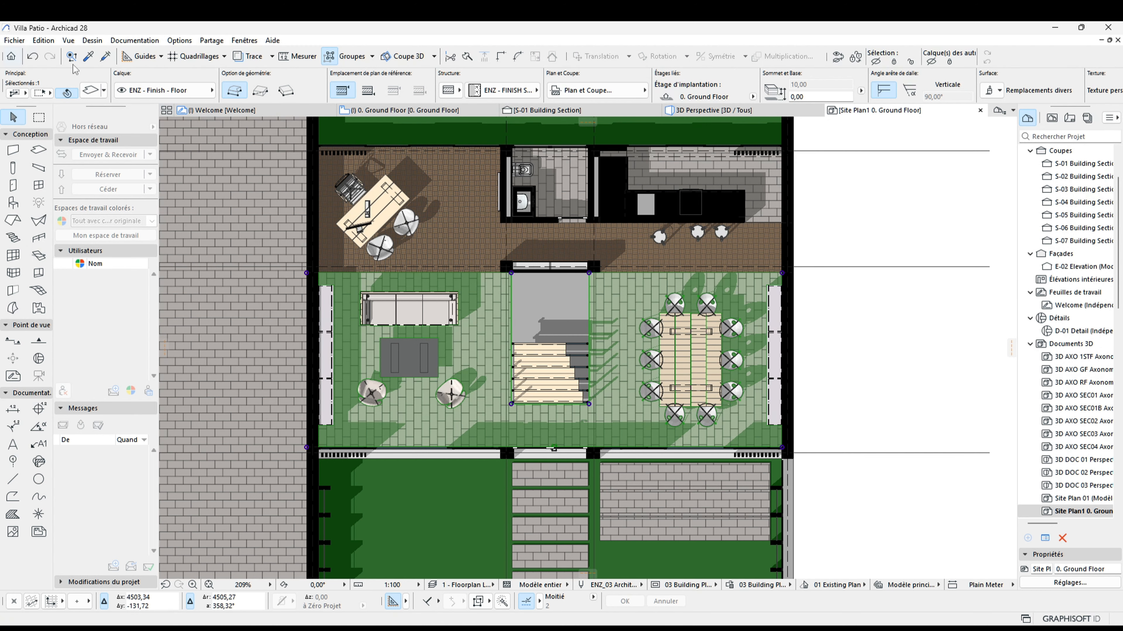
Override the top surface of the living and dining floor slab with Wood - raw table
{"action": "left_click", "coordinate": [91, 90]}
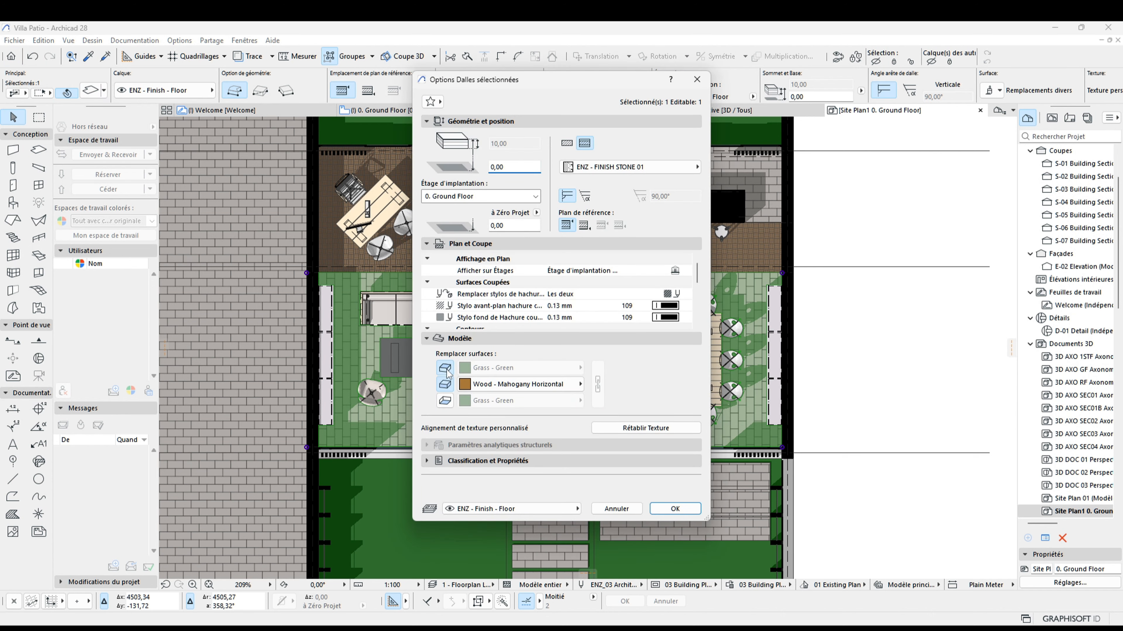
{"action": "left_click", "coordinate": [513, 370]}
{"action": "type", "text": "woo"}
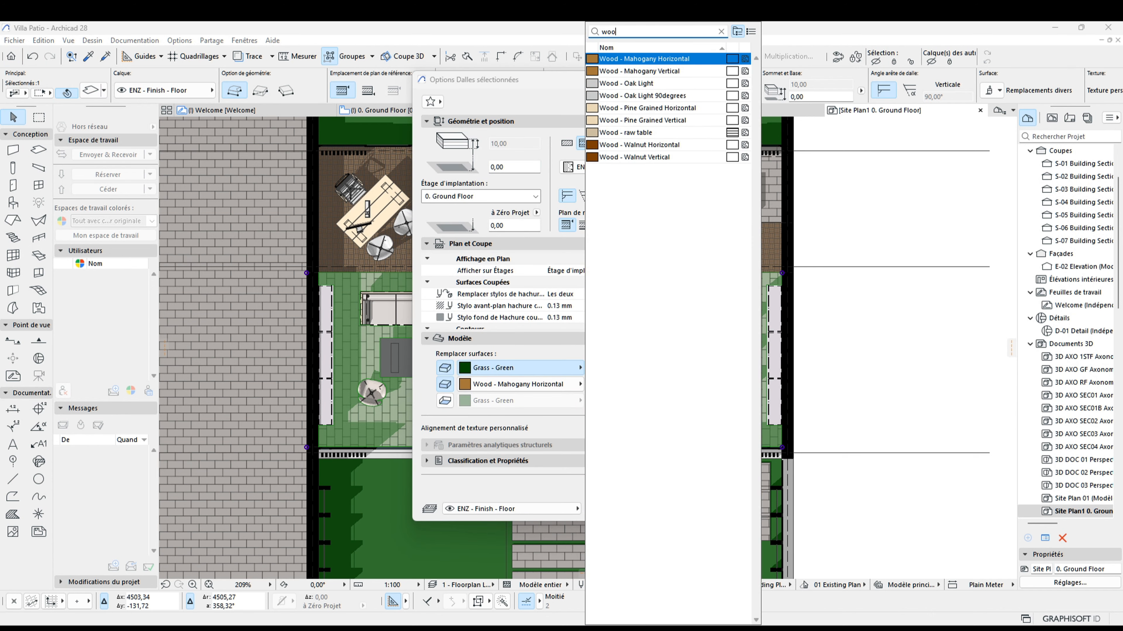
{"action": "left_click", "coordinate": [638, 132]}
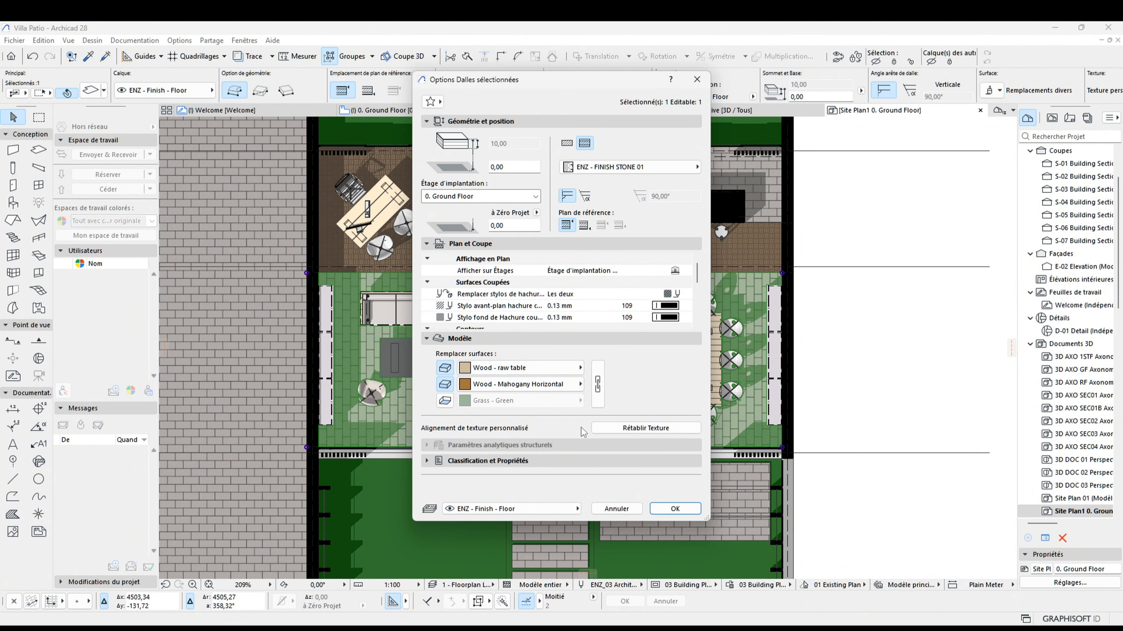
{"action": "left_click", "coordinate": [675, 509]}
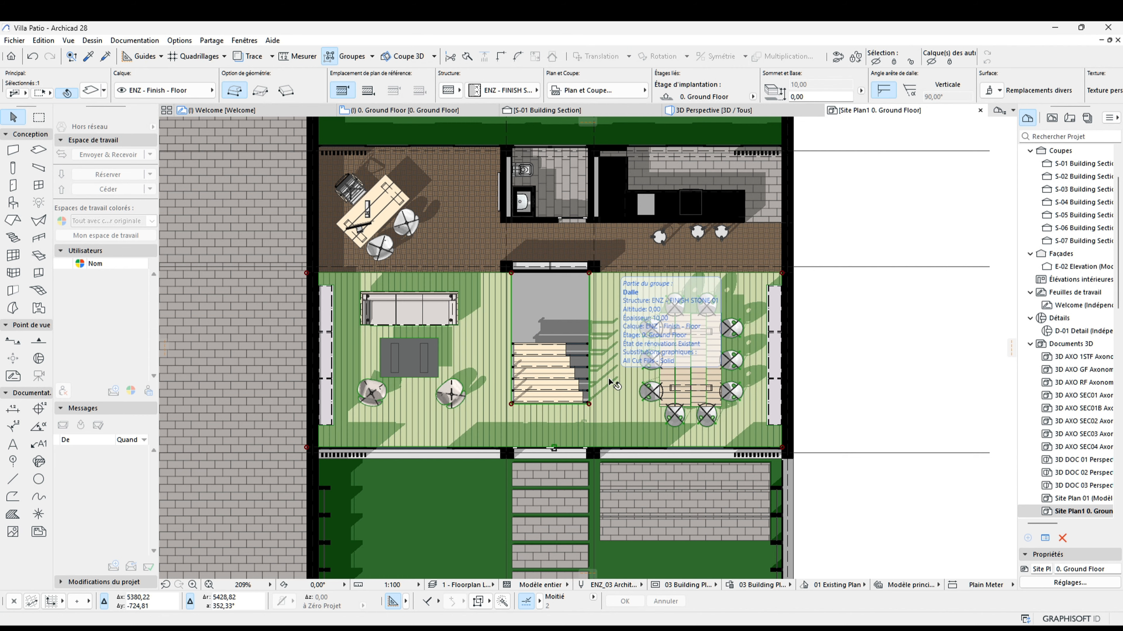
{"action": "key", "text": "Escape"}
Transfer the living and dining floor slab's settings to the hall floor slab below axis C
{"action": "scroll", "coordinate": [614, 384], "scroll_direction": "down", "scroll_amount": 2}
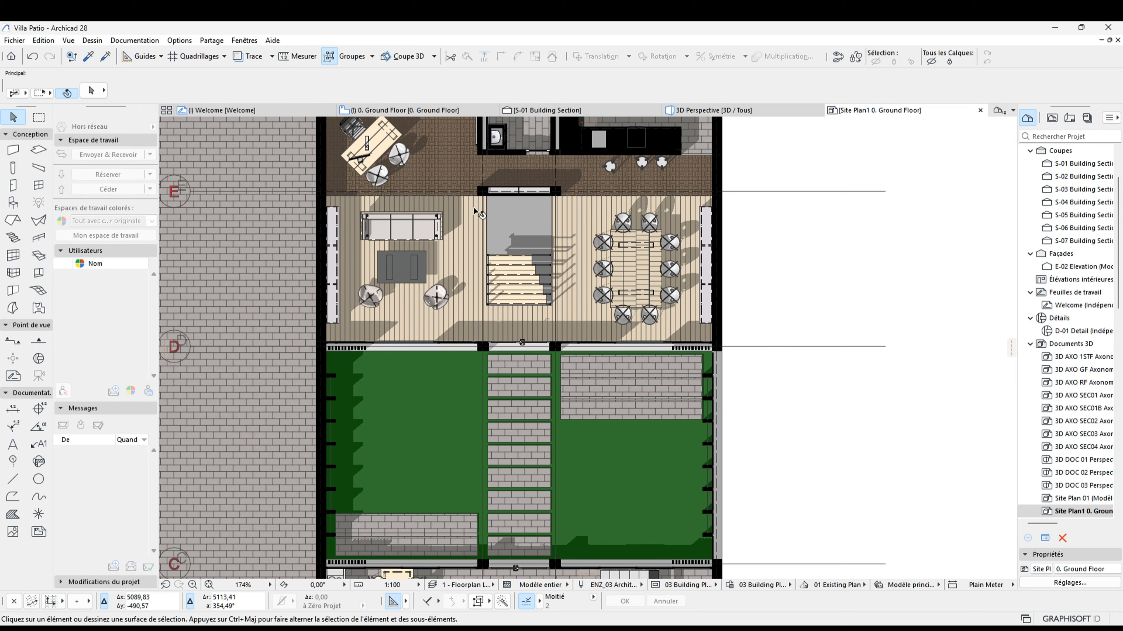
{"action": "scroll", "coordinate": [477, 213], "scroll_direction": "down", "scroll_amount": 3}
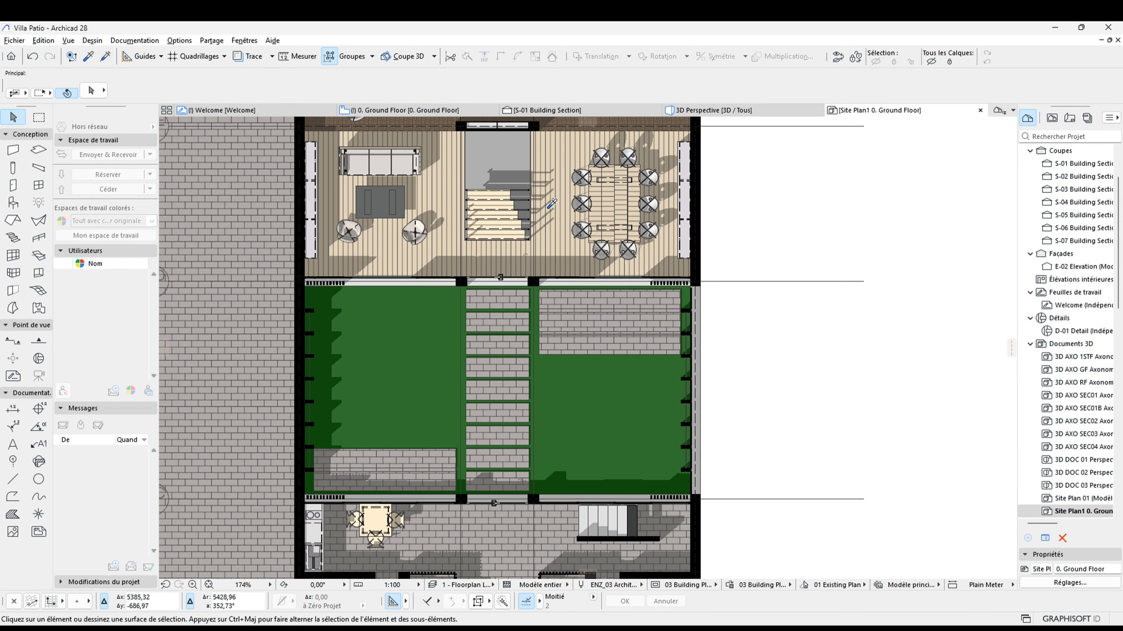
{"action": "left_click", "coordinate": [552, 203], "text": "alt"}
{"action": "scroll", "coordinate": [548, 296], "scroll_direction": "down", "scroll_amount": 8}
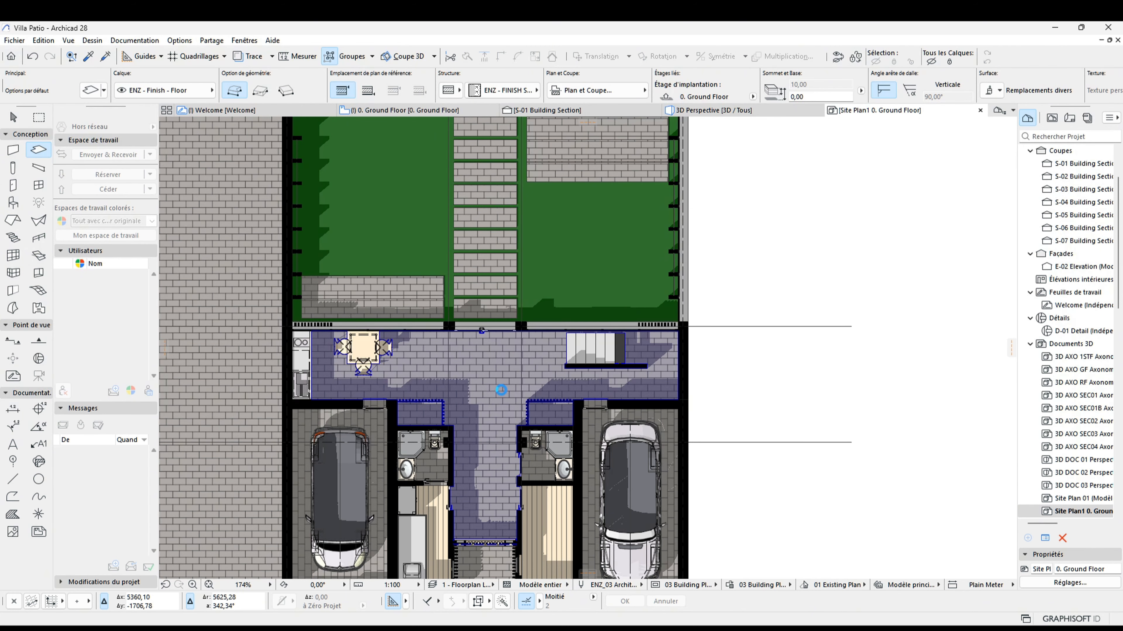
{"action": "left_click", "coordinate": [501, 390], "text": "ctrl+alt"}
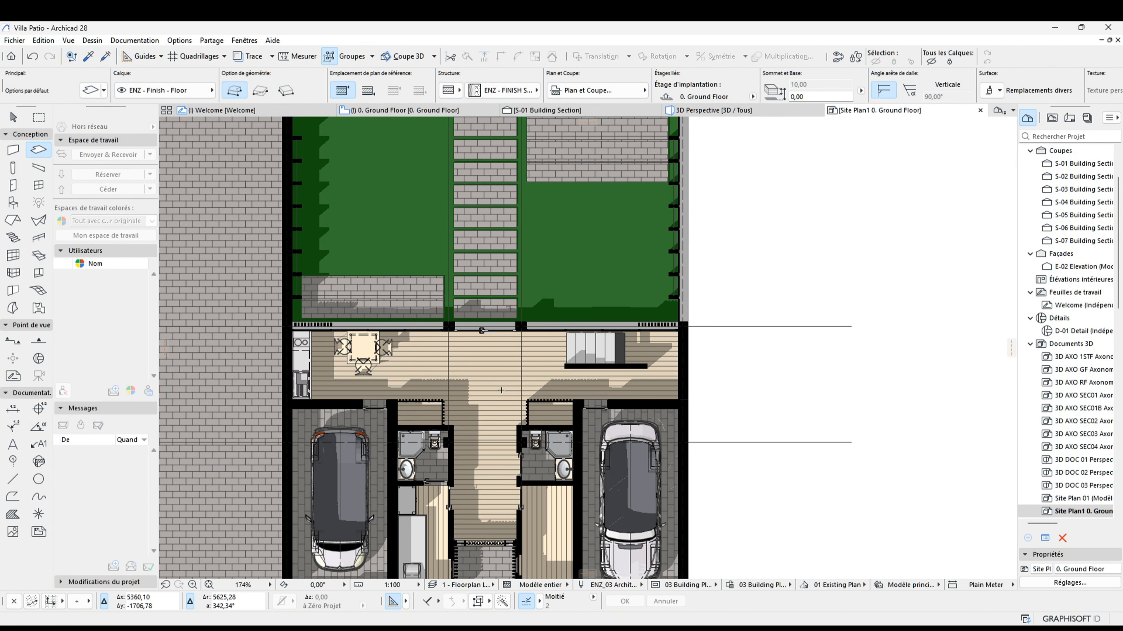
{"action": "scroll", "coordinate": [530, 420], "scroll_direction": "down", "scroll_amount": 2}
{"action": "key", "text": "Escape"}
{"action": "left_click", "coordinate": [621, 488]}
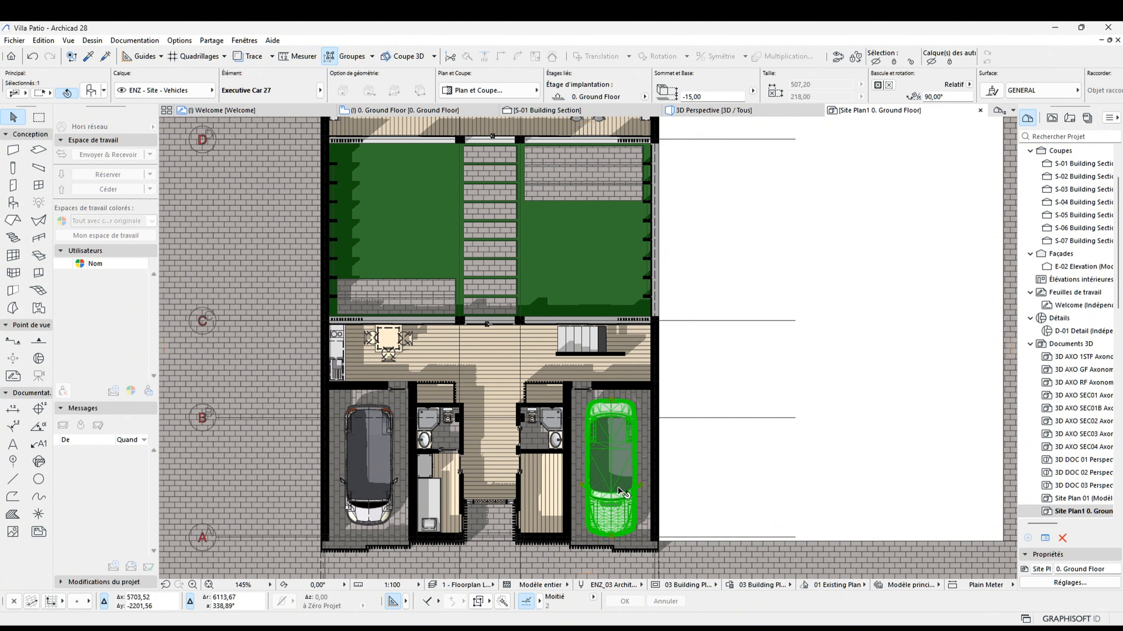
{"action": "left_click", "coordinate": [391, 489], "text": "shift"}
{"action": "left_click", "coordinate": [734, 291]}
Limit the Site Plan1 3D document's downward display to the source storey and set its cut plane height to 200
{"action": "right_click", "coordinate": [734, 288]}
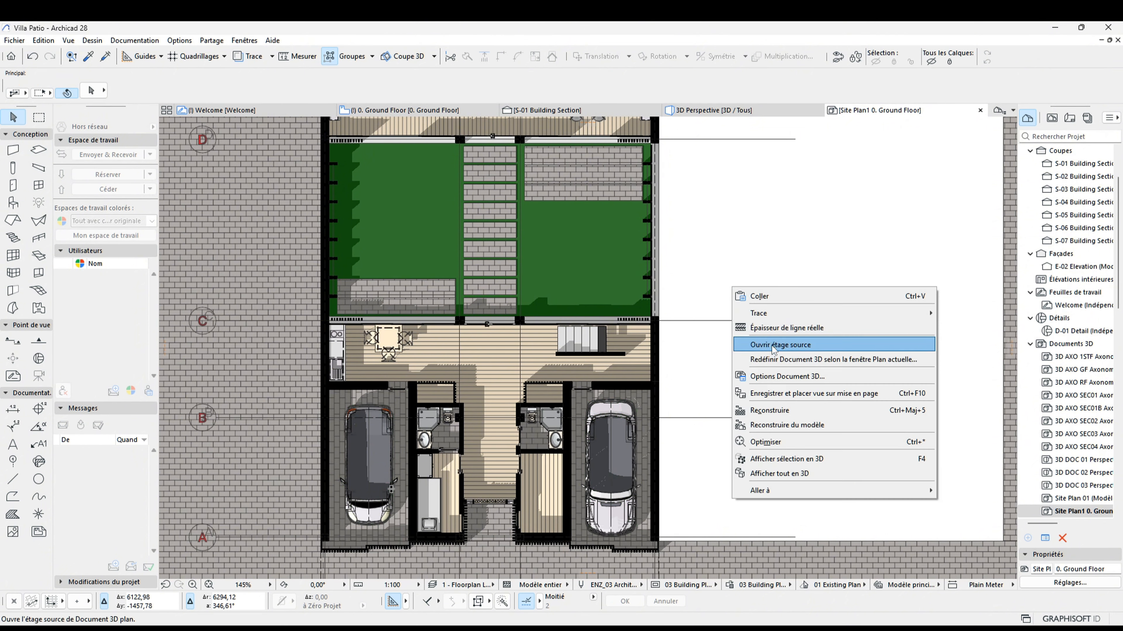
{"action": "left_click", "coordinate": [751, 377]}
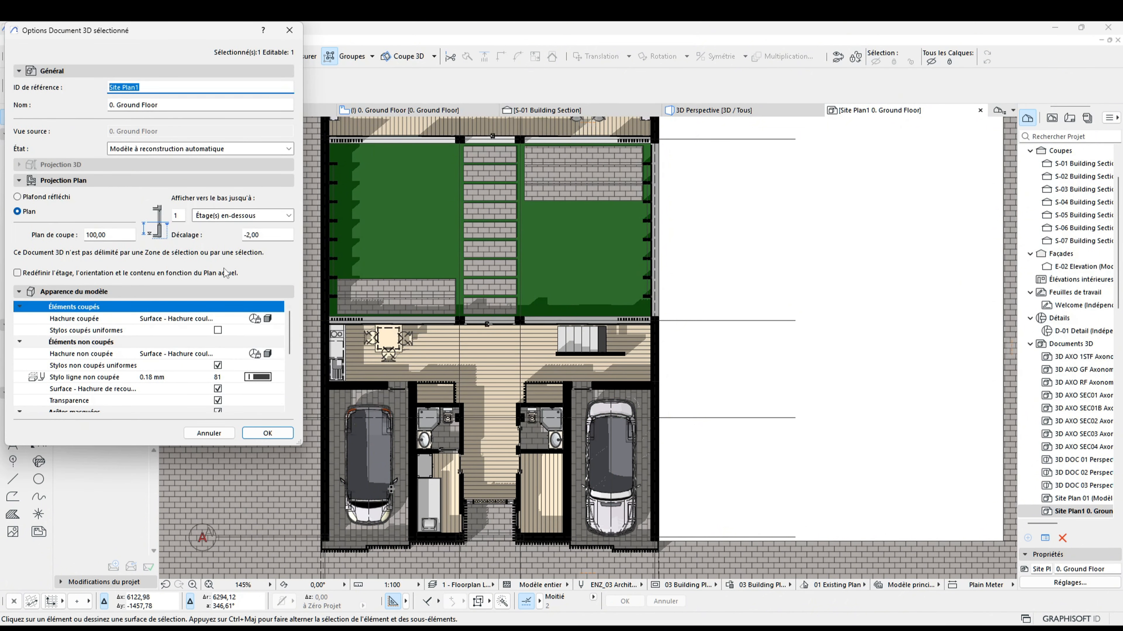
{"action": "left_click", "coordinate": [242, 215]}
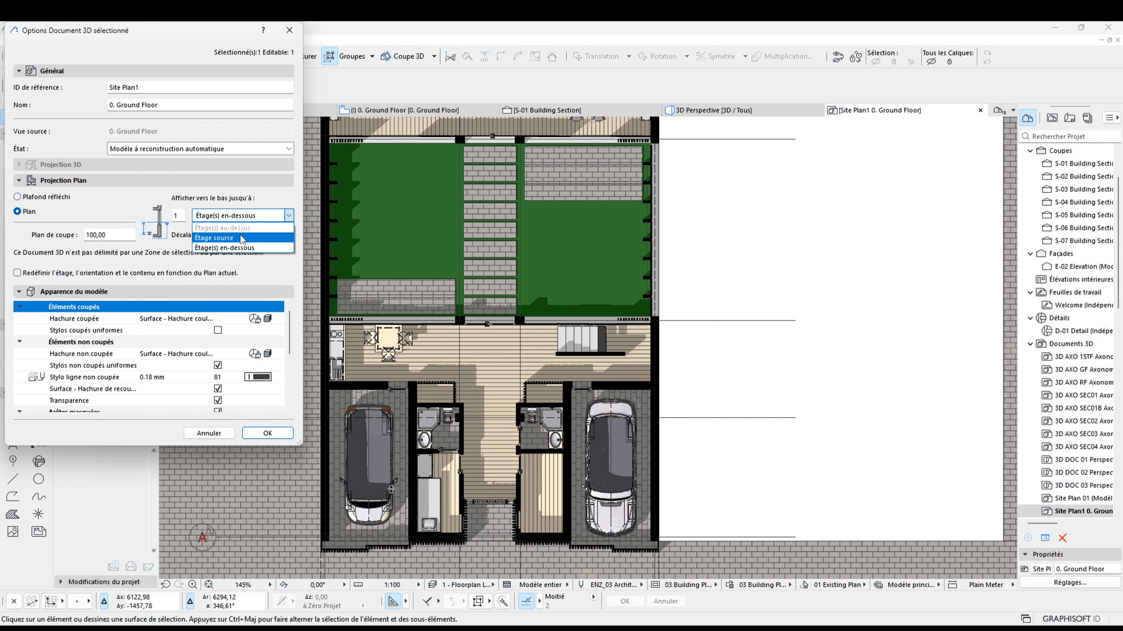
{"action": "left_click", "coordinate": [204, 248]}
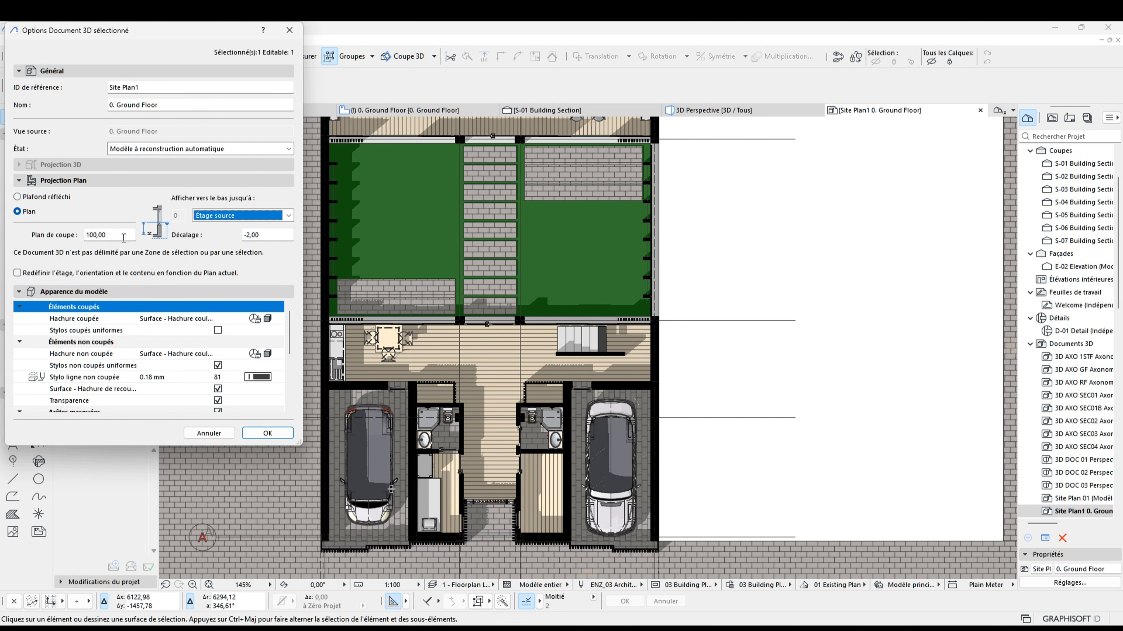
{"action": "left_click_drag", "start_coordinate": [124, 238], "coordinate": [86, 237]}
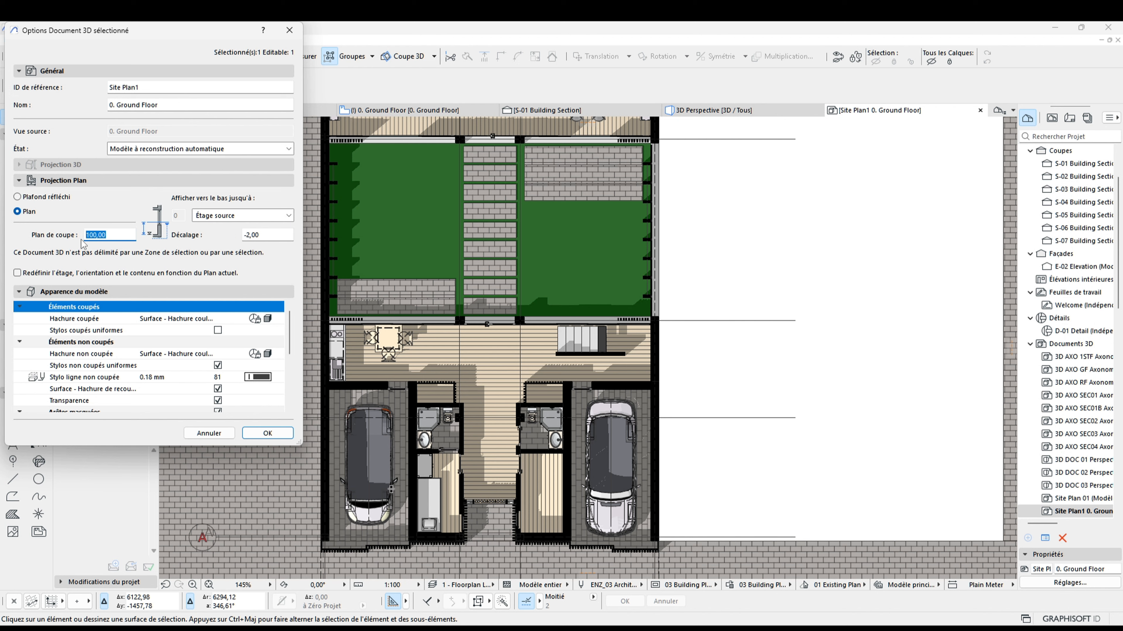
{"action": "type", "text": "2"}
{"action": "key", "text": "Return"}
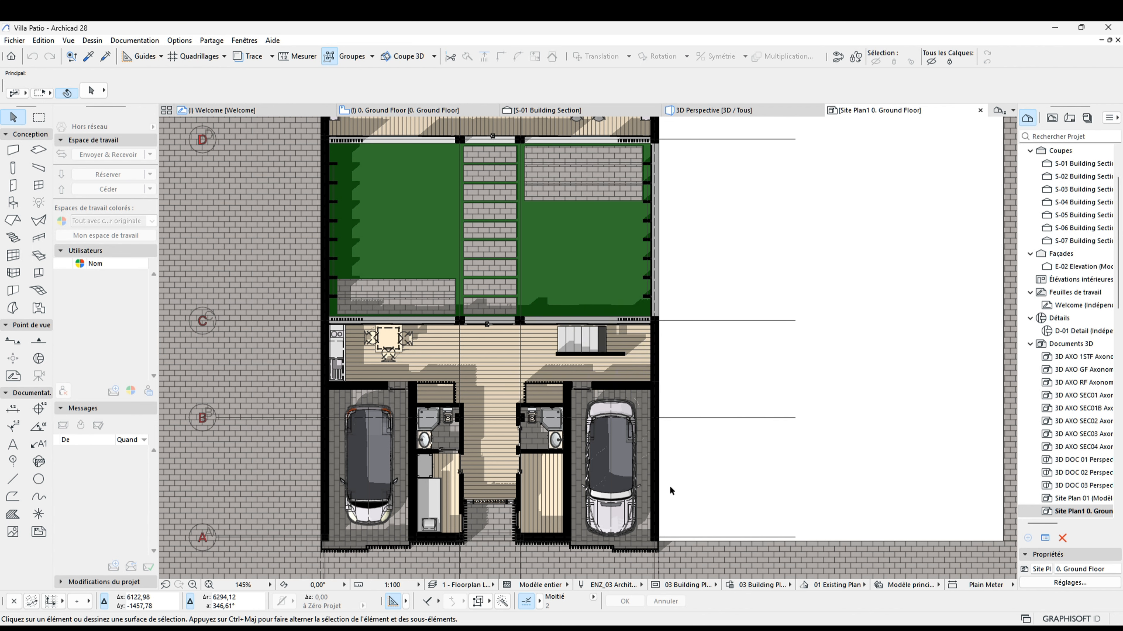
Set the Site Plan1 3D document to display down to one storey below
{"action": "right_click", "coordinate": [701, 394]}
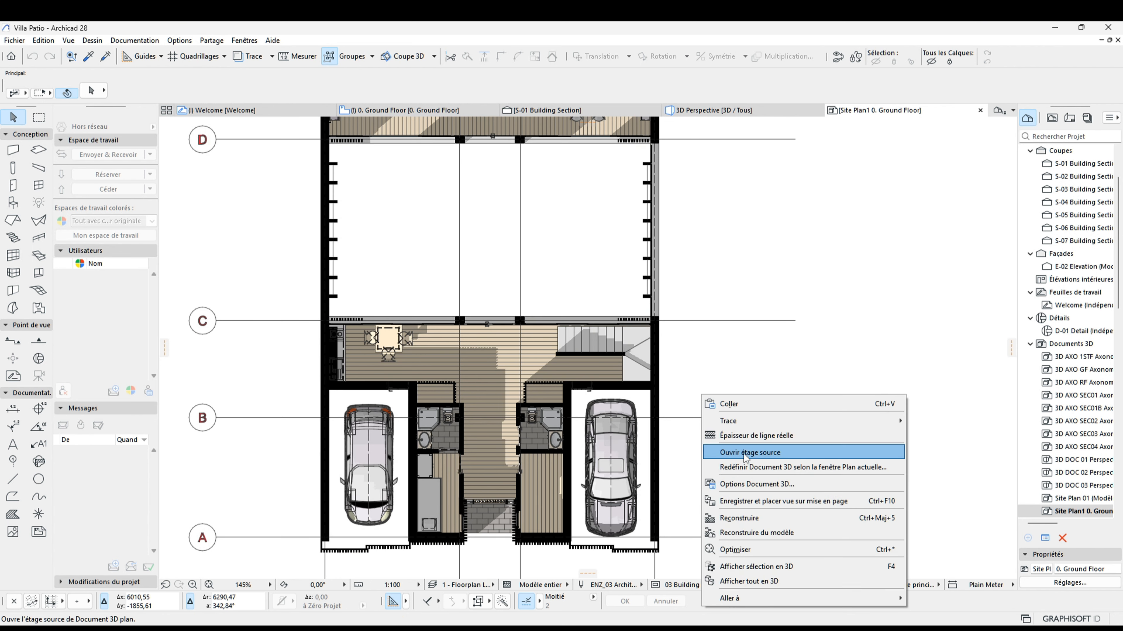
{"action": "left_click", "coordinate": [756, 484]}
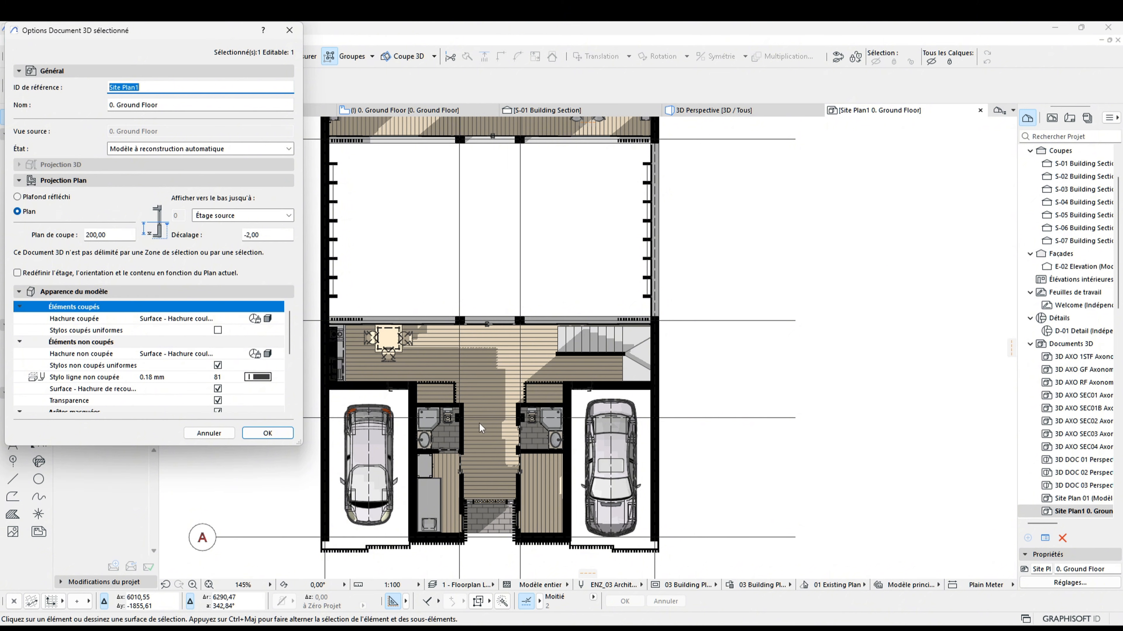
{"action": "left_click", "coordinate": [212, 216]}
{"action": "left_click", "coordinate": [223, 248]}
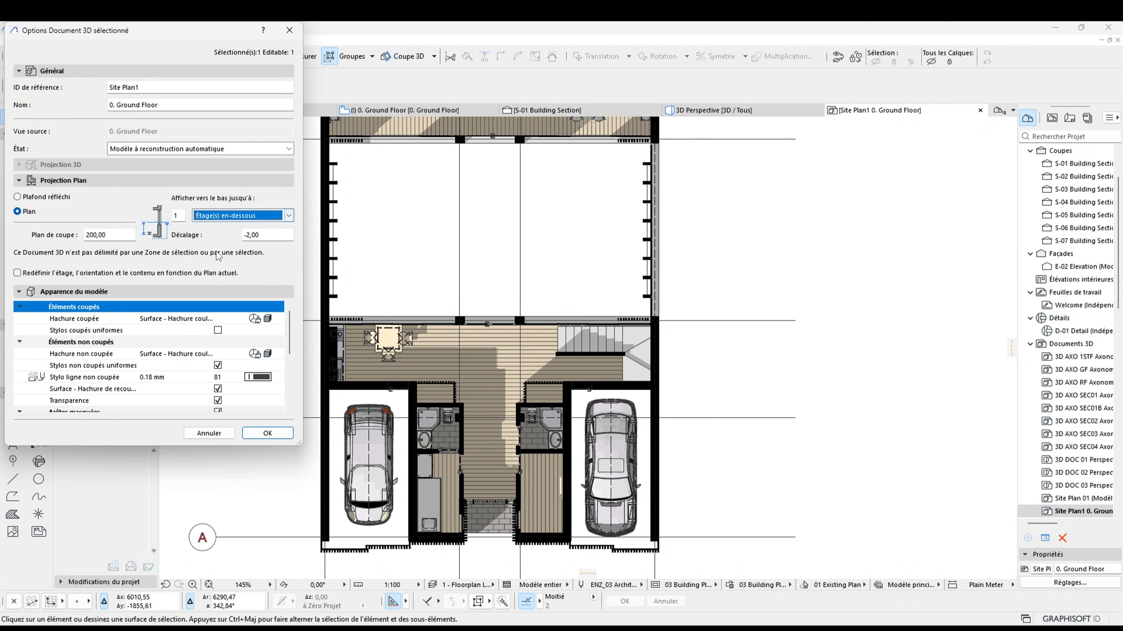
{"action": "left_click", "coordinate": [277, 433]}
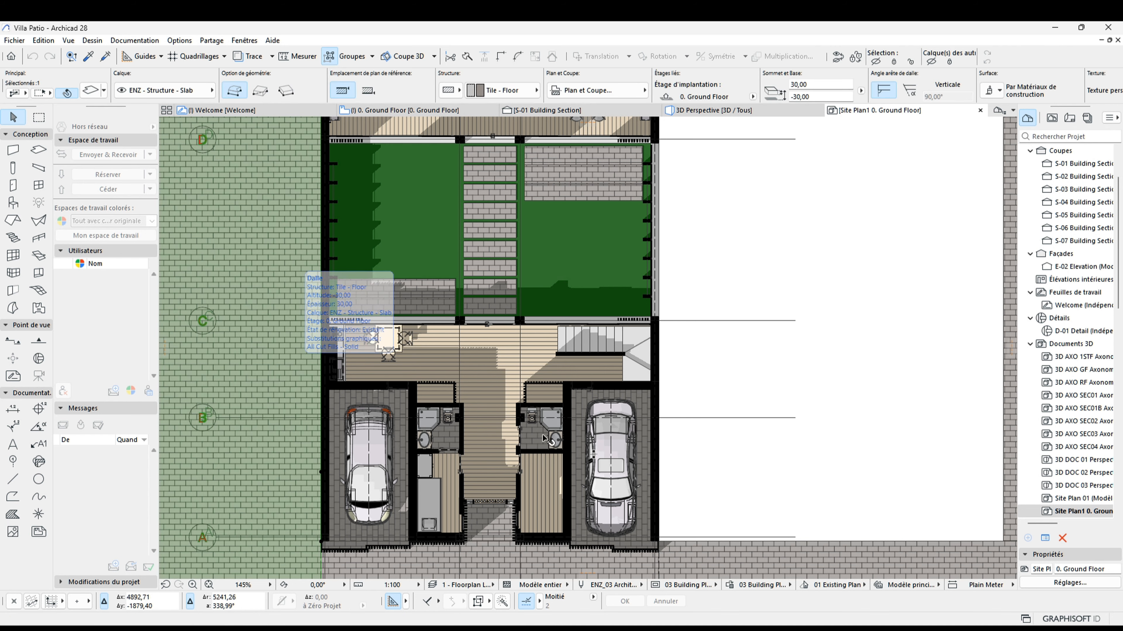
Check the hidden edge, sun and shadow settings in the Site Plan1 3D document's options without changing them
{"action": "scroll", "coordinate": [504, 529], "scroll_direction": "down", "scroll_amount": 2}
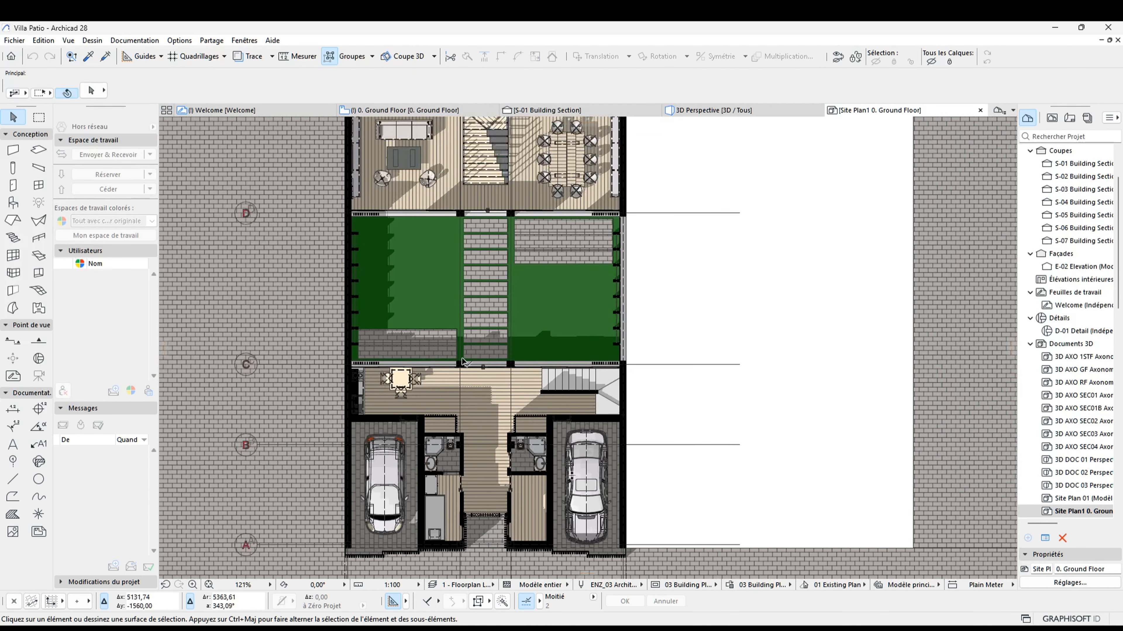
{"action": "scroll", "coordinate": [501, 355], "scroll_direction": "down", "scroll_amount": 3}
{"action": "middle_click_drag", "start_coordinate": [502, 355], "coordinate": [542, 411]}
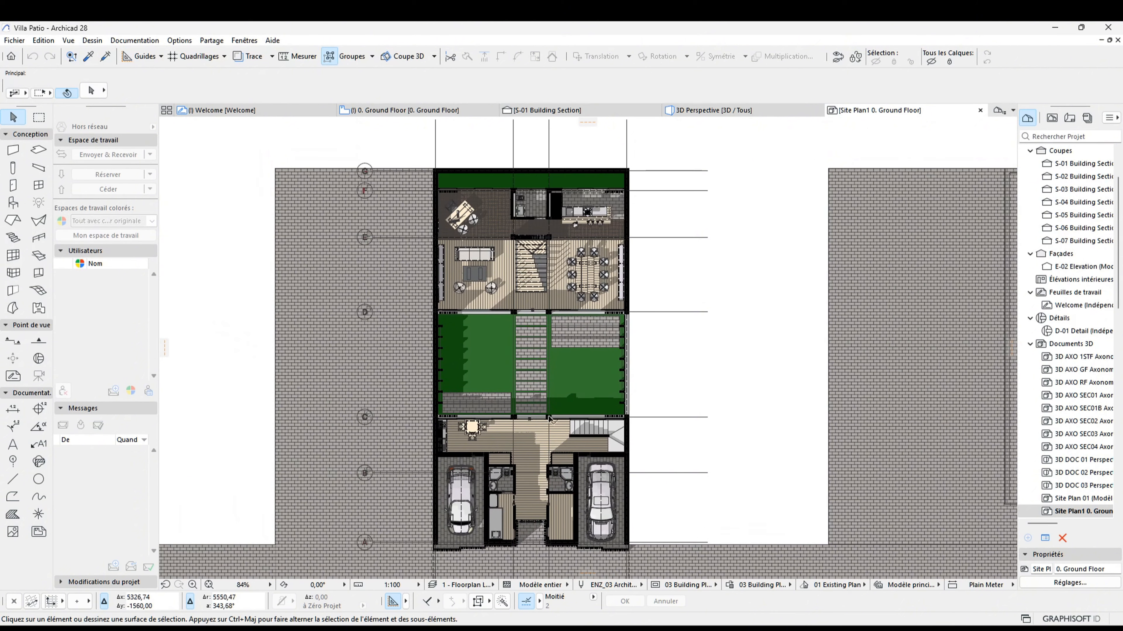
{"action": "middle_click_drag", "start_coordinate": [687, 416], "coordinate": [680, 417]}
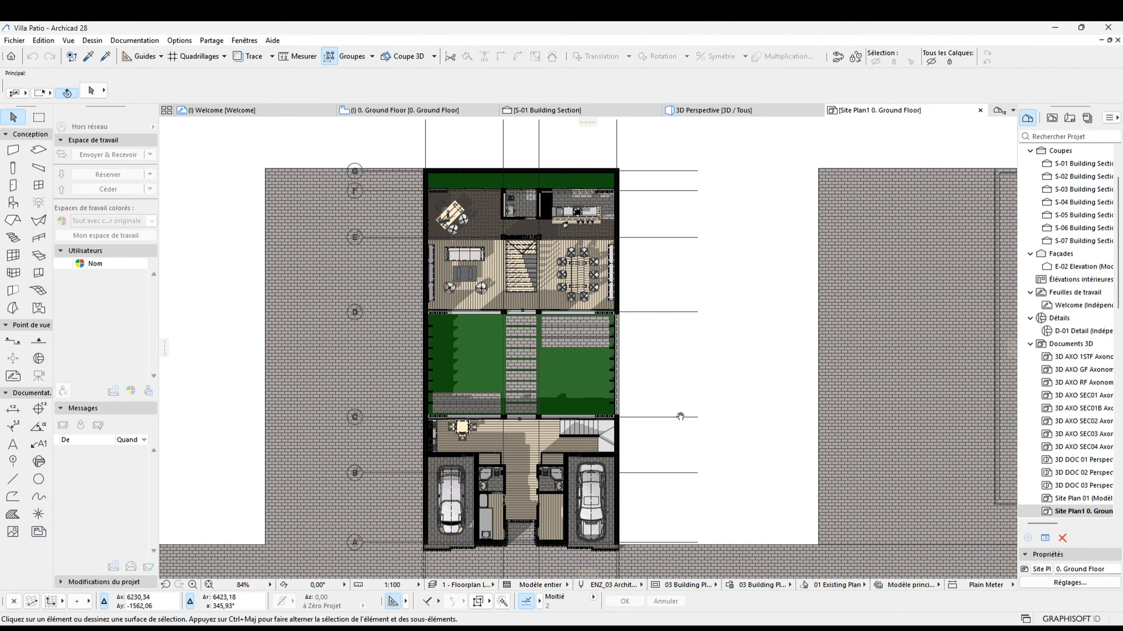
{"action": "right_click", "coordinate": [699, 417]}
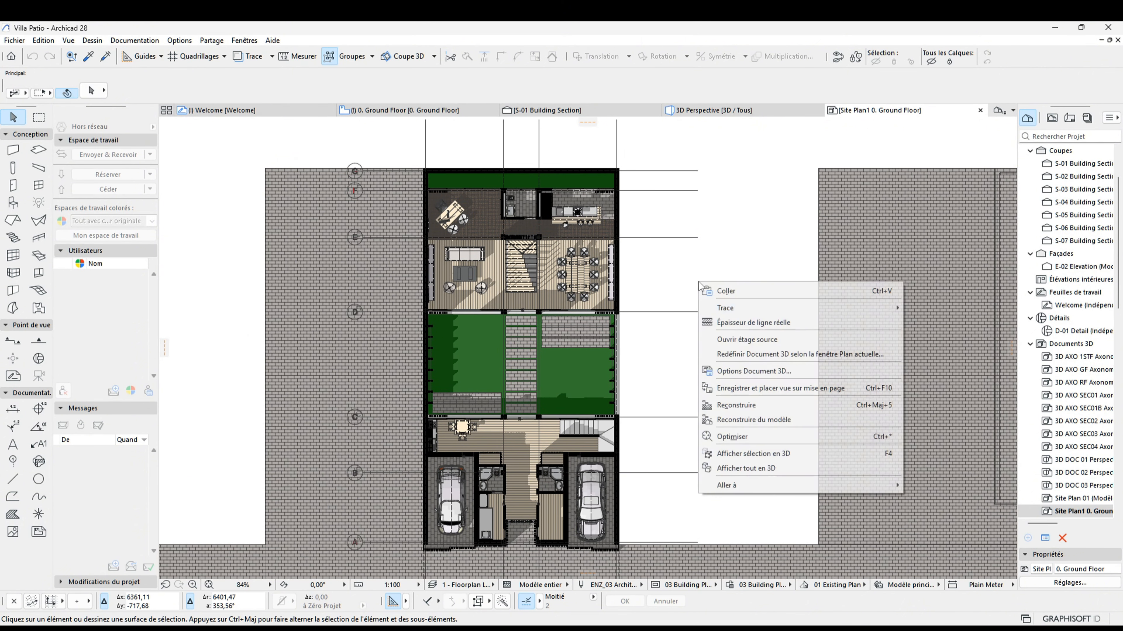
{"action": "left_click", "coordinate": [769, 371]}
{"action": "scroll", "coordinate": [277, 356], "scroll_direction": "down", "scroll_amount": 5}
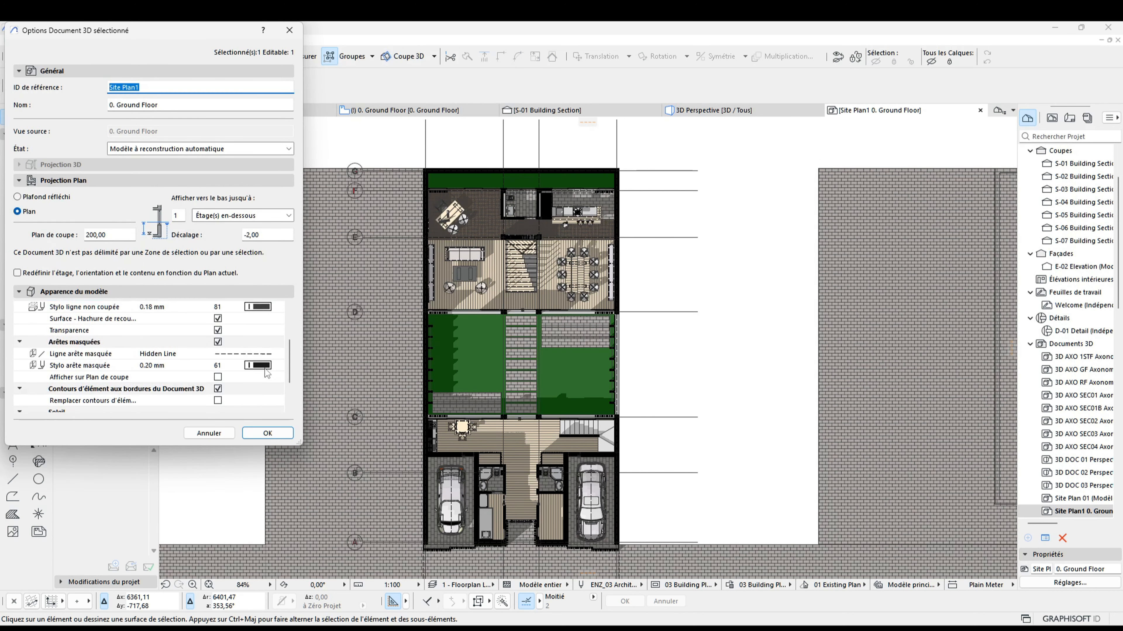
{"action": "left_click", "coordinate": [264, 378]}
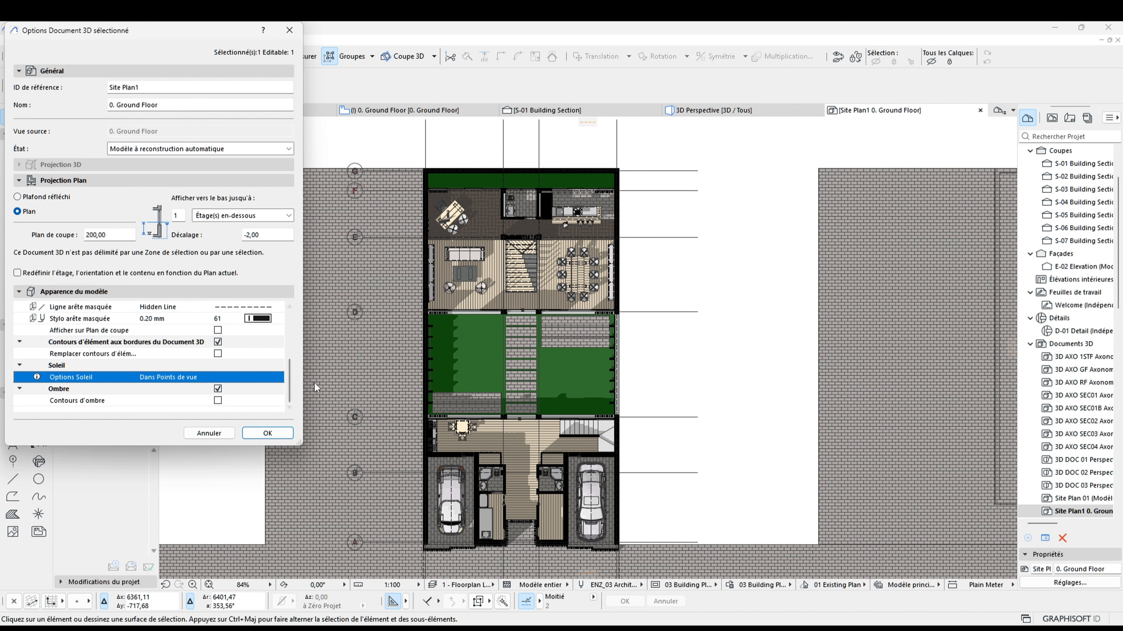
{"action": "key", "text": "Escape"}
{"action": "right_click", "coordinate": [755, 359]}
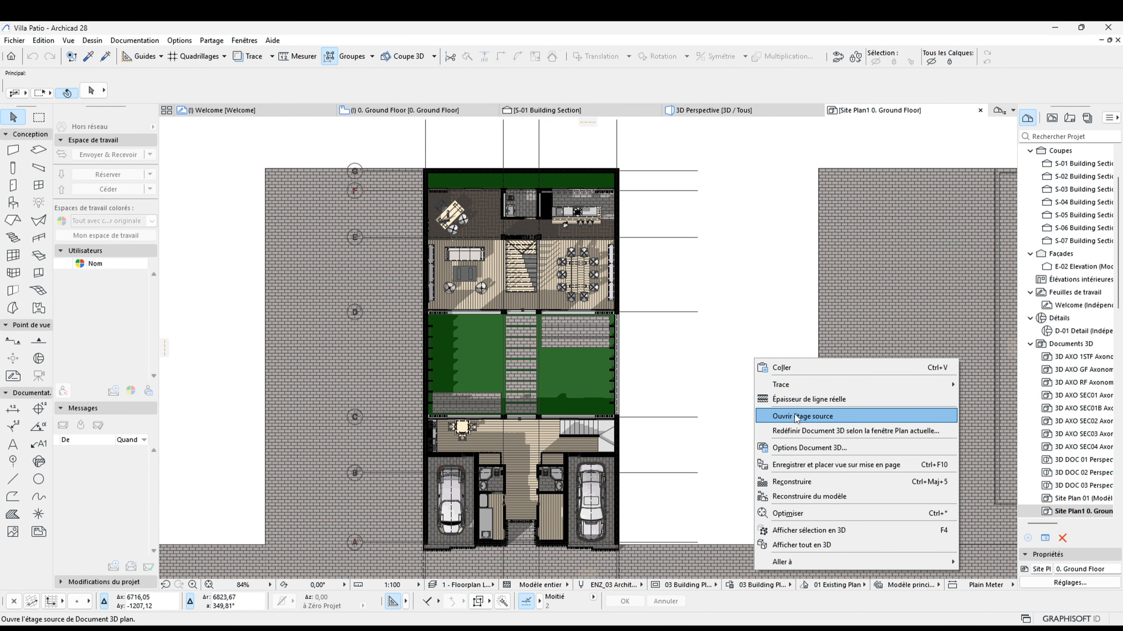
{"action": "left_click", "coordinate": [804, 448]}
{"action": "key", "text": "Escape"}
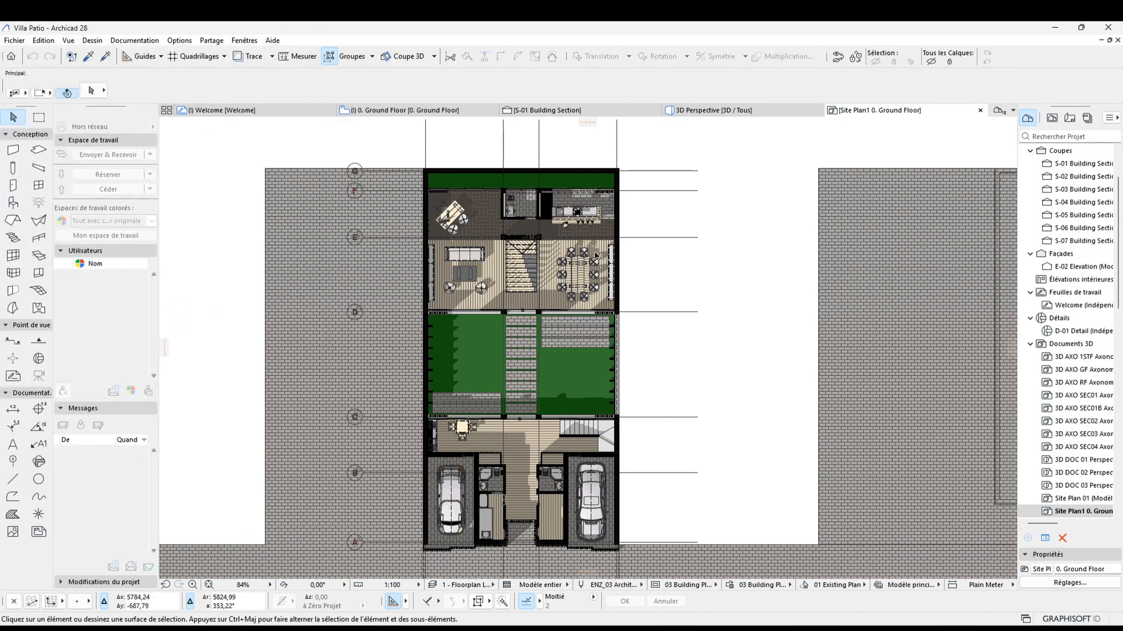
Move the sun in the 3D perspective's projection settings so that it lights the building's street and right-hand façades
{"action": "left_click", "coordinate": [721, 111]}
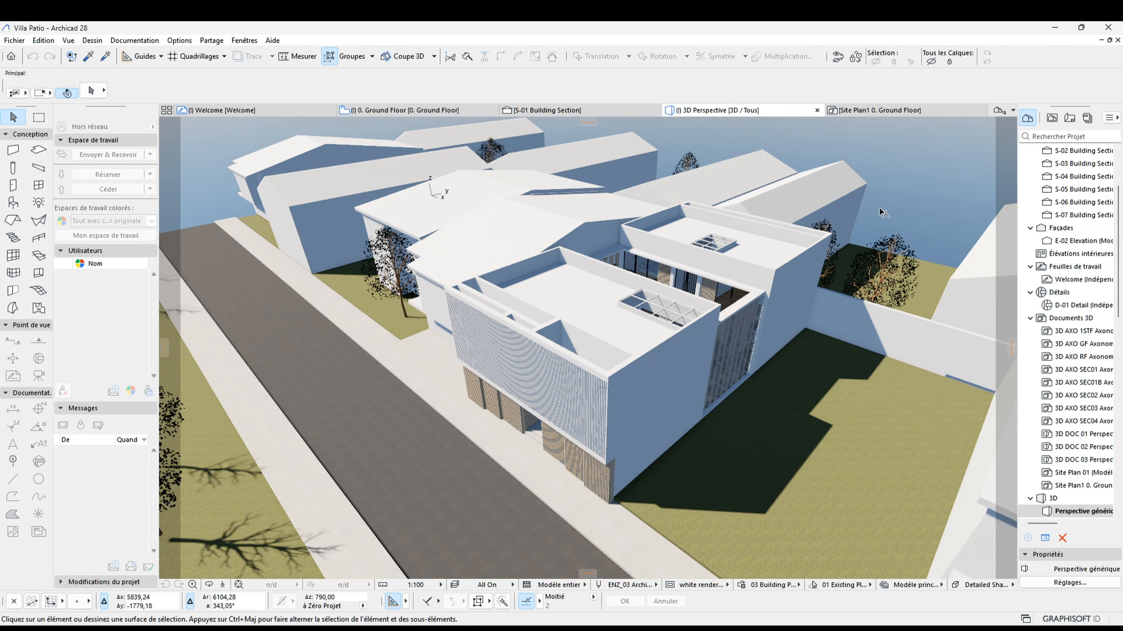
{"action": "right_click", "coordinate": [883, 170]}
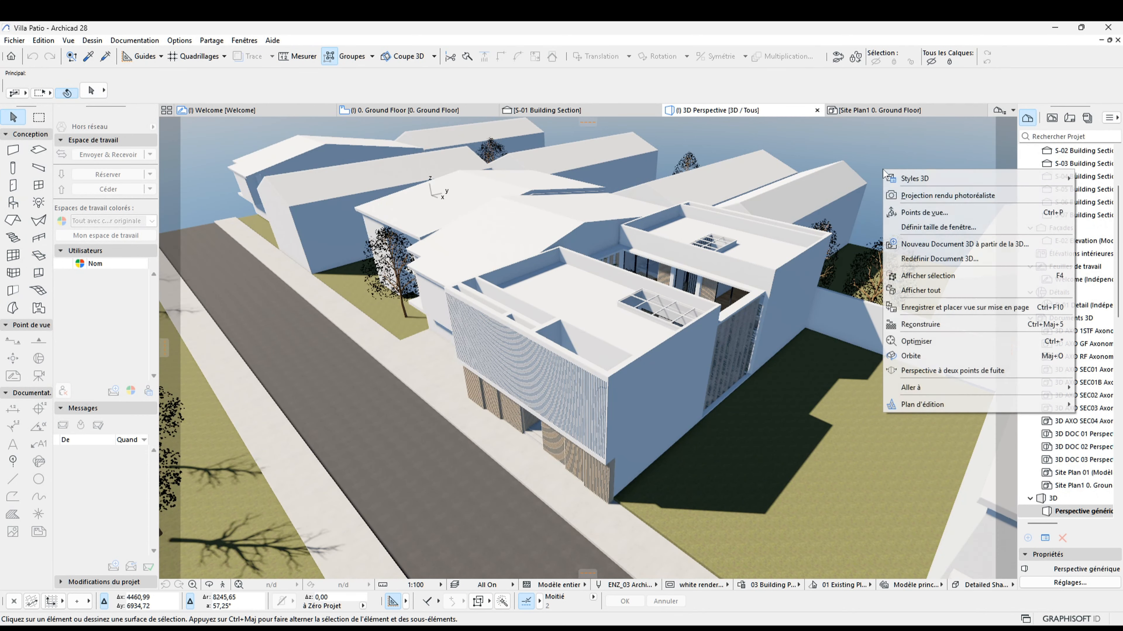
{"action": "left_click", "coordinate": [911, 213]}
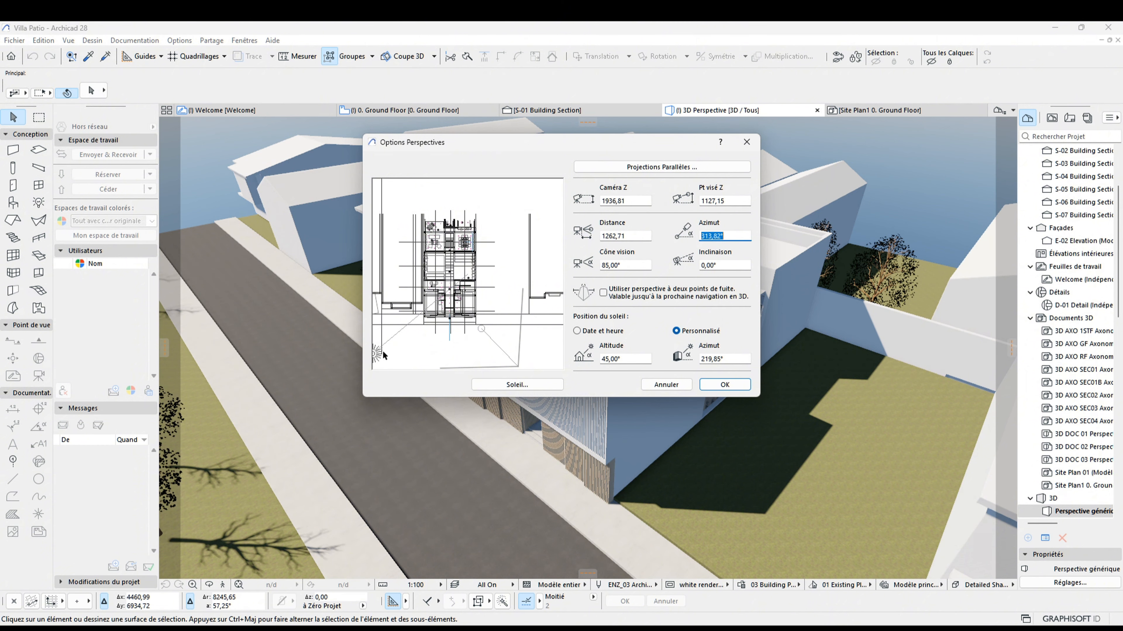
{"action": "left_click", "coordinate": [729, 383]}
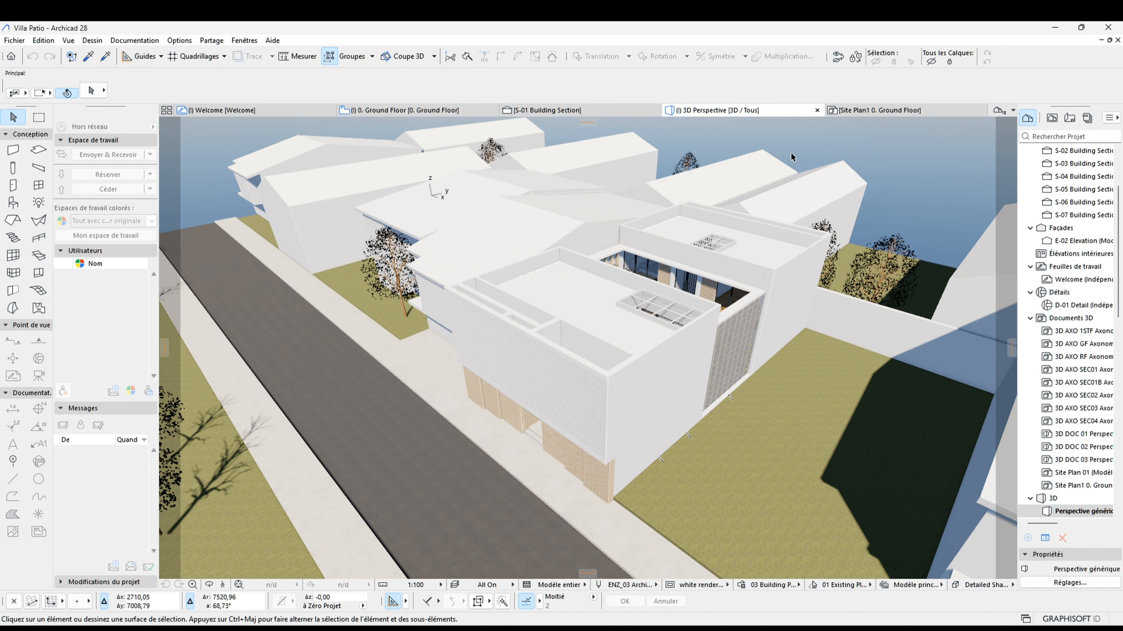
Return to the Site Plan1 3D document and rebuild it after the sun position change
{"action": "left_click", "coordinate": [413, 111]}
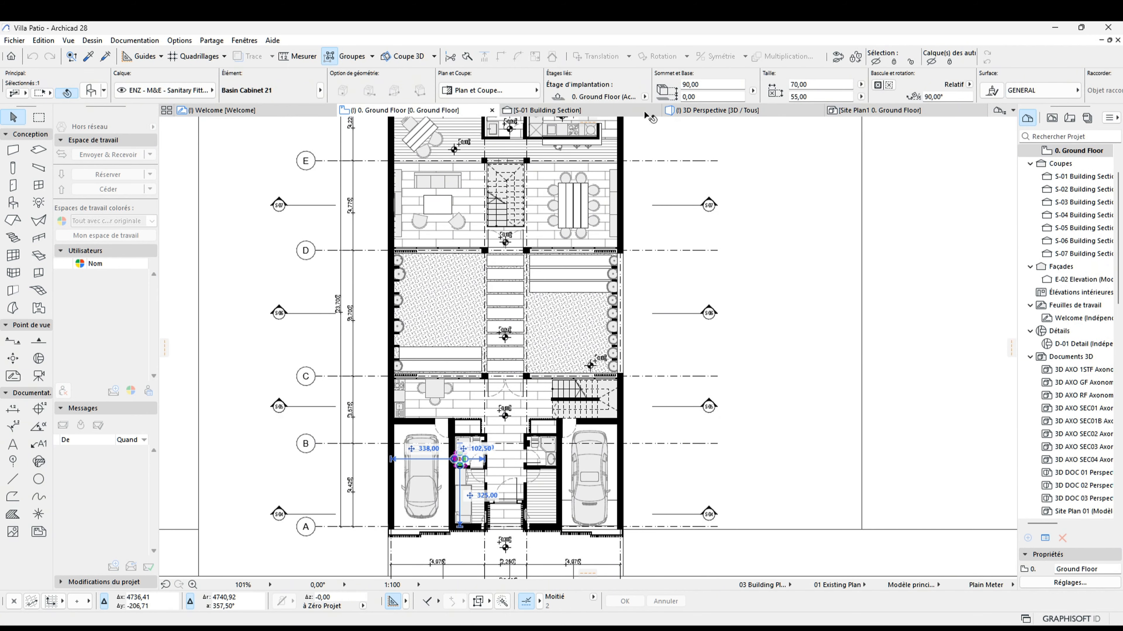
{"action": "left_click", "coordinate": [728, 113]}
{"action": "left_click", "coordinate": [880, 111]}
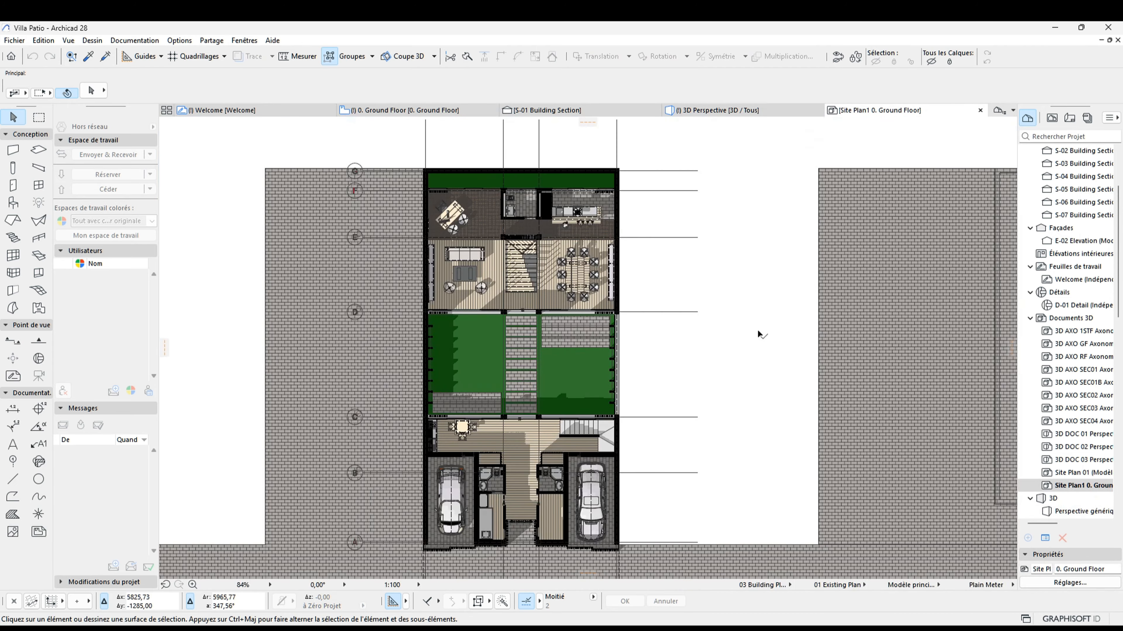
{"action": "right_click", "coordinate": [736, 323]}
{"action": "left_click", "coordinate": [778, 446]}
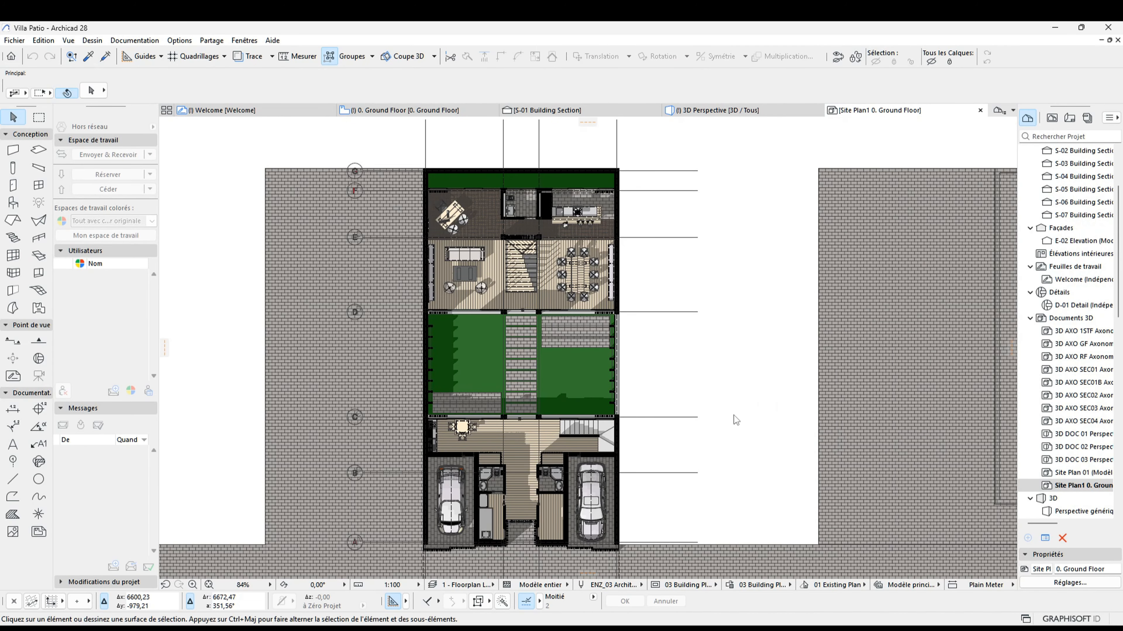
{"action": "right_click", "coordinate": [699, 374]}
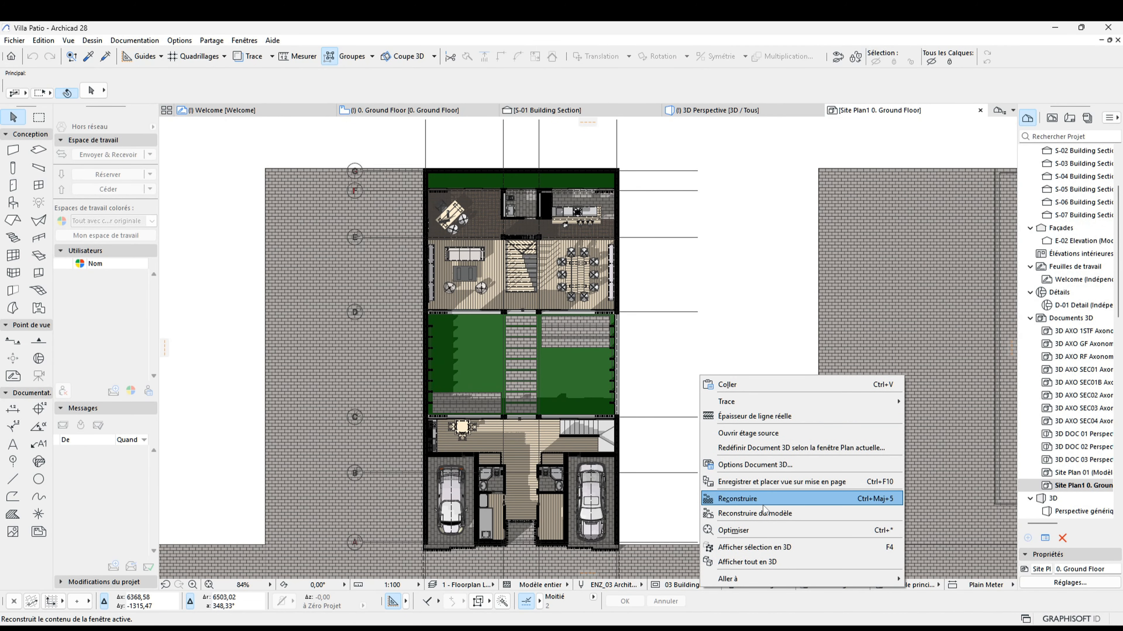
{"action": "left_click", "coordinate": [760, 495]}
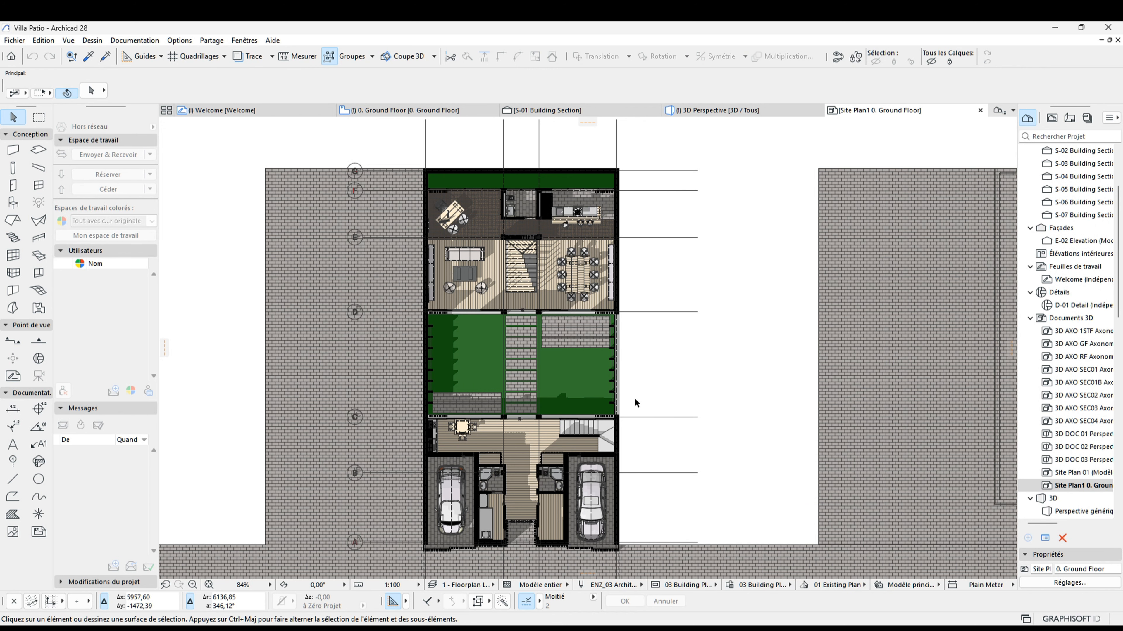
Reopen the Site Plan1 3D document and examine the surfaces and shadows of its rooms, patio garden and garages
{"action": "right_click", "coordinate": [682, 351]}
{"action": "key", "text": "Escape"}
{"action": "double_click", "coordinate": [1087, 473]}
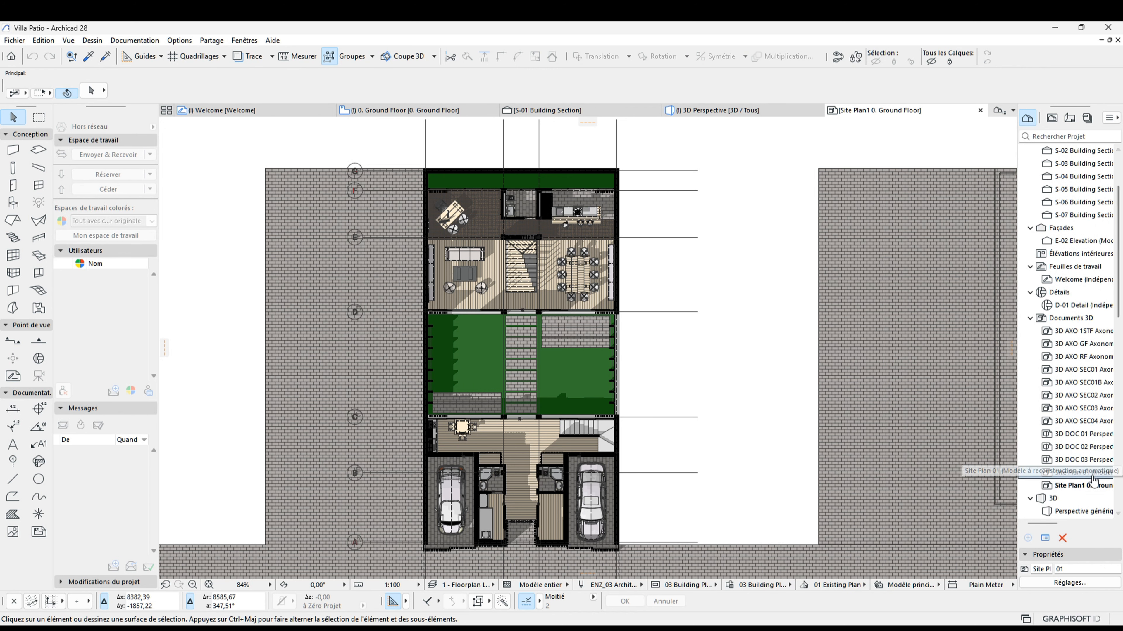
{"action": "double_click", "coordinate": [1088, 487]}
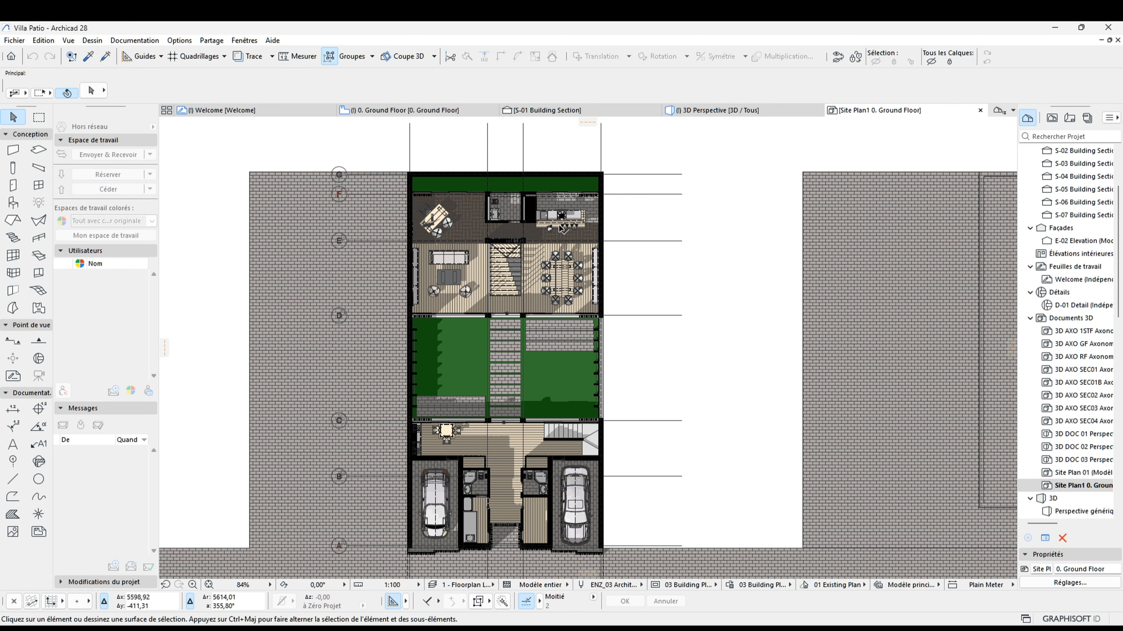
{"action": "scroll", "coordinate": [561, 227], "scroll_direction": "up", "scroll_amount": 6}
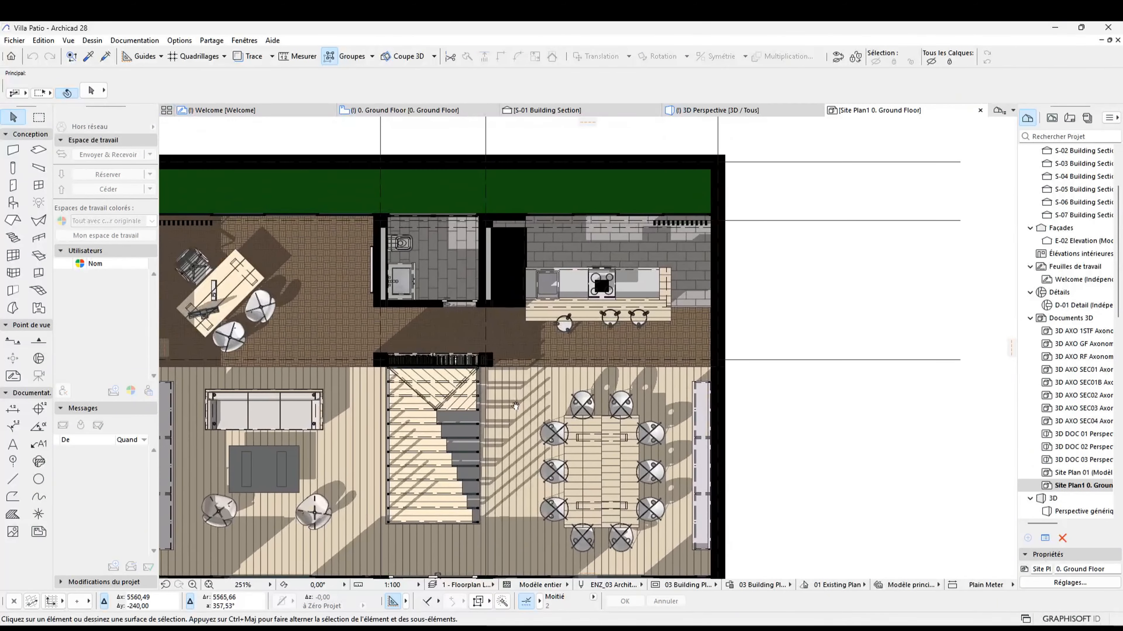
{"action": "scroll", "coordinate": [515, 406], "scroll_direction": "down", "scroll_amount": 3}
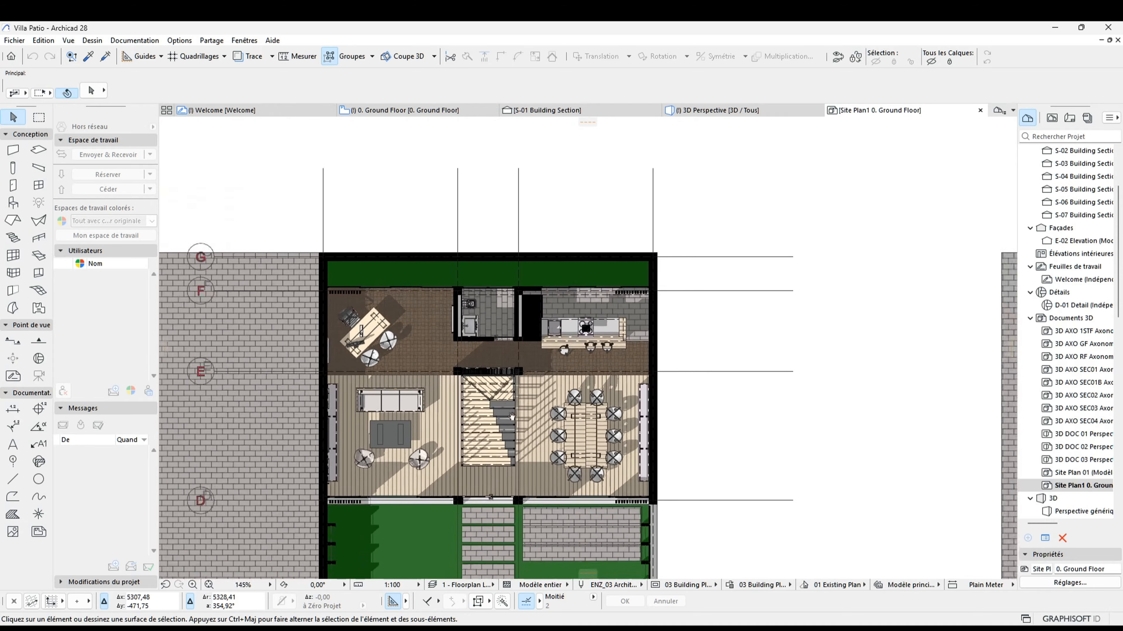
{"action": "scroll", "coordinate": [513, 411], "scroll_direction": "down", "scroll_amount": 8}
{"action": "scroll", "coordinate": [530, 400], "scroll_direction": "down", "scroll_amount": 2}
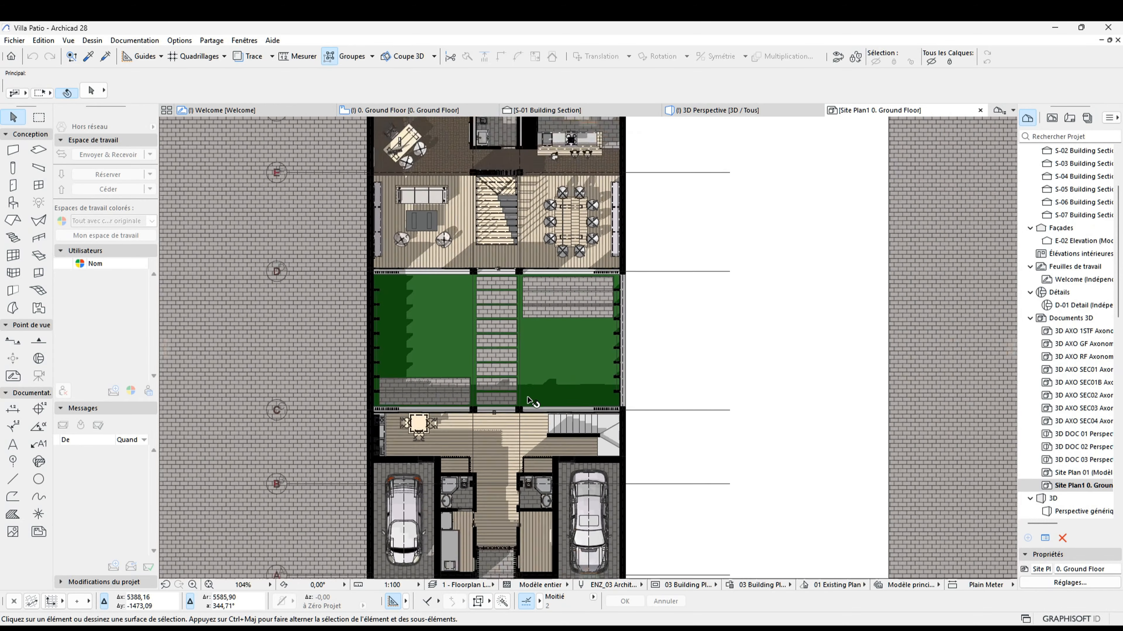
{"action": "scroll", "coordinate": [528, 396], "scroll_direction": "down", "scroll_amount": 1}
{"action": "middle_click_drag", "start_coordinate": [527, 396], "coordinate": [561, 394]}
{"action": "scroll", "coordinate": [537, 373], "scroll_direction": "down", "scroll_amount": 2}
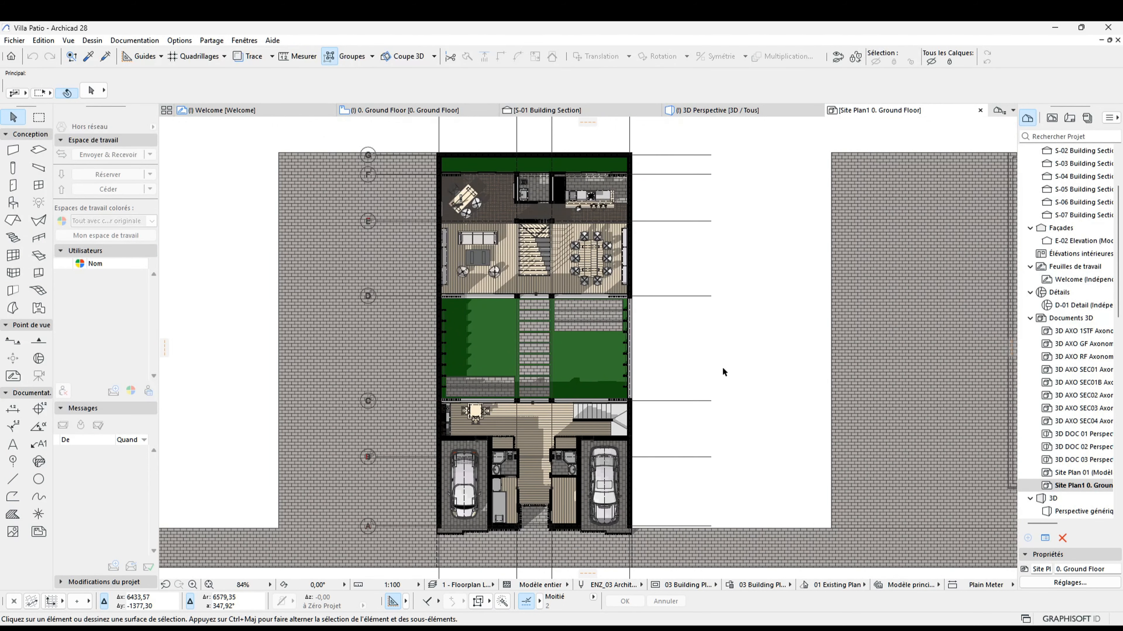
Open the A.01 Project Presentation layout and bring the whole sheet into view
{"action": "key", "text": "F7"}
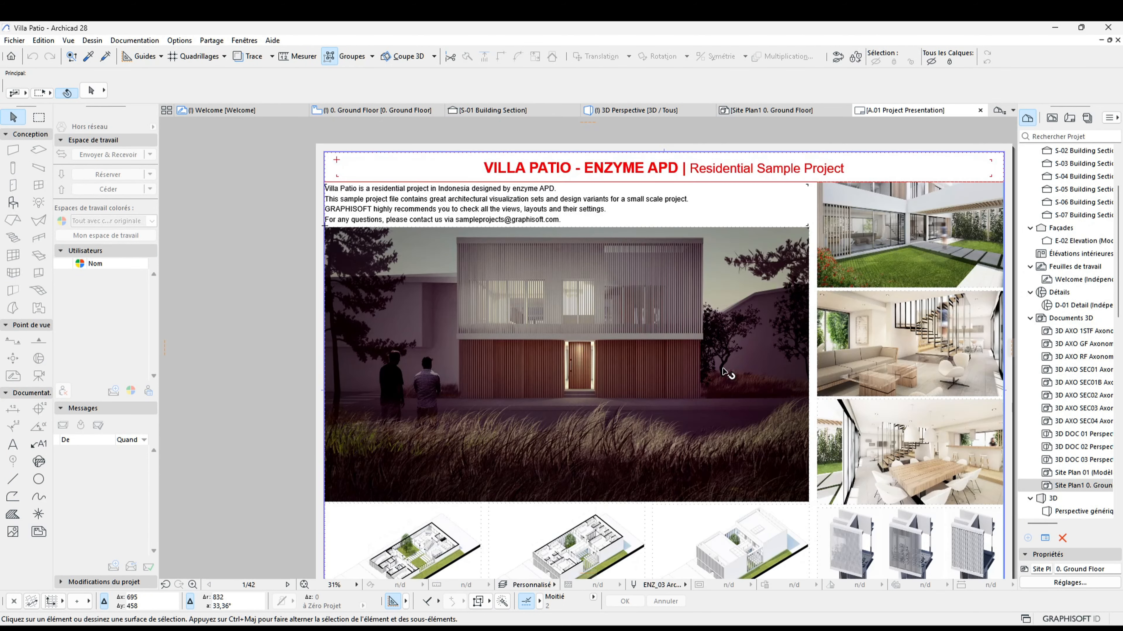
{"action": "scroll", "coordinate": [736, 372], "scroll_direction": "down", "scroll_amount": 2}
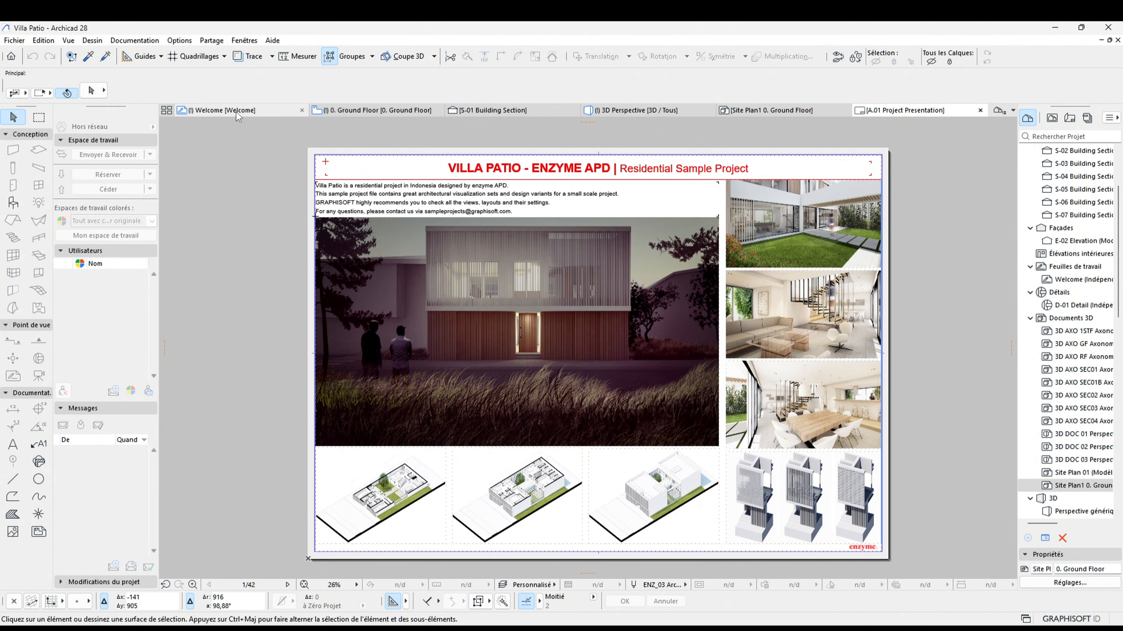